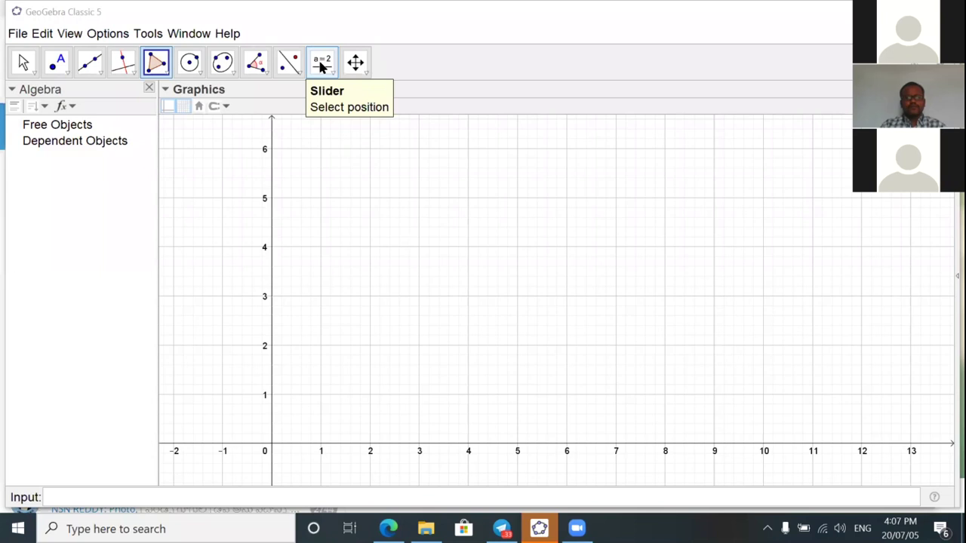
# - Create an angle slider α ranging from 0° to 360° with a 1° increment, placed near (10, 6) on the grid
pyautogui.click(322, 65)
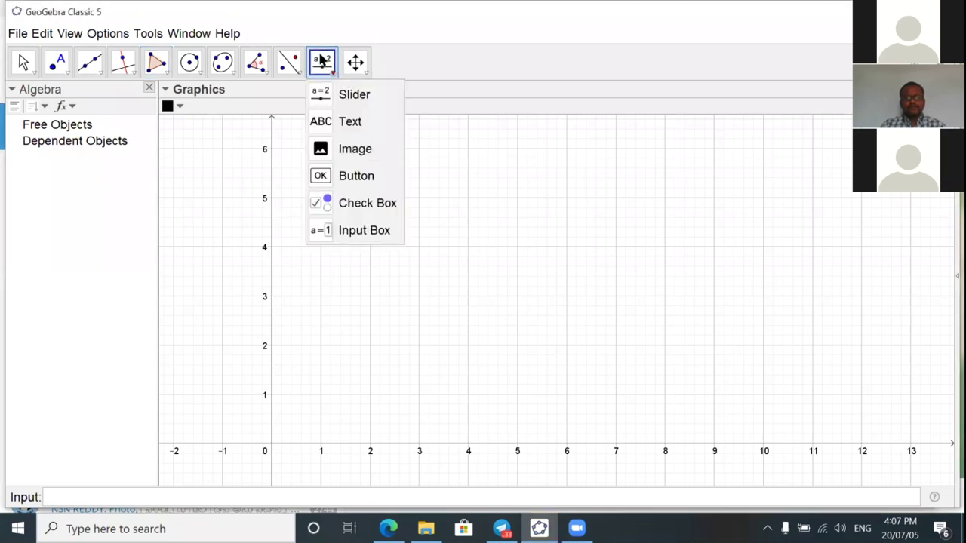
pyautogui.click(336, 95)
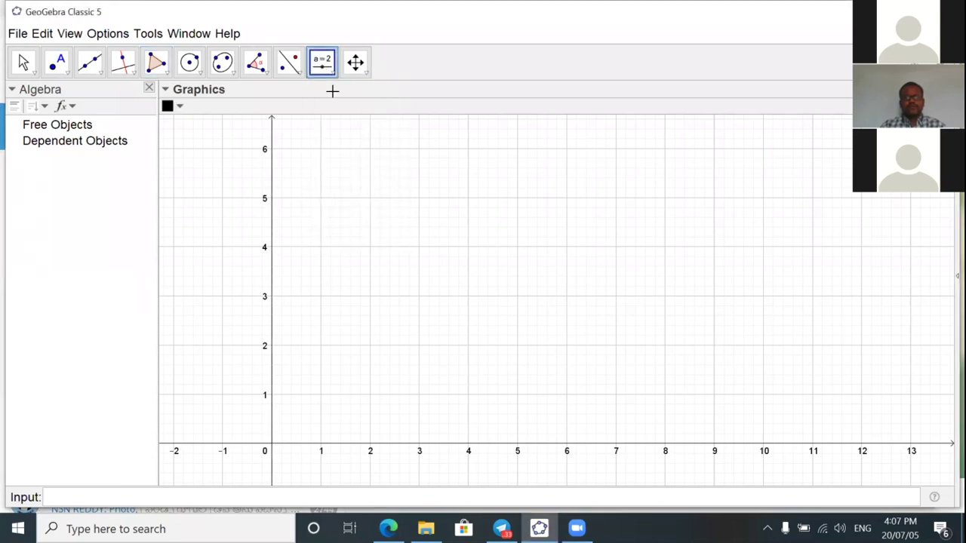
pyautogui.click(697, 169)
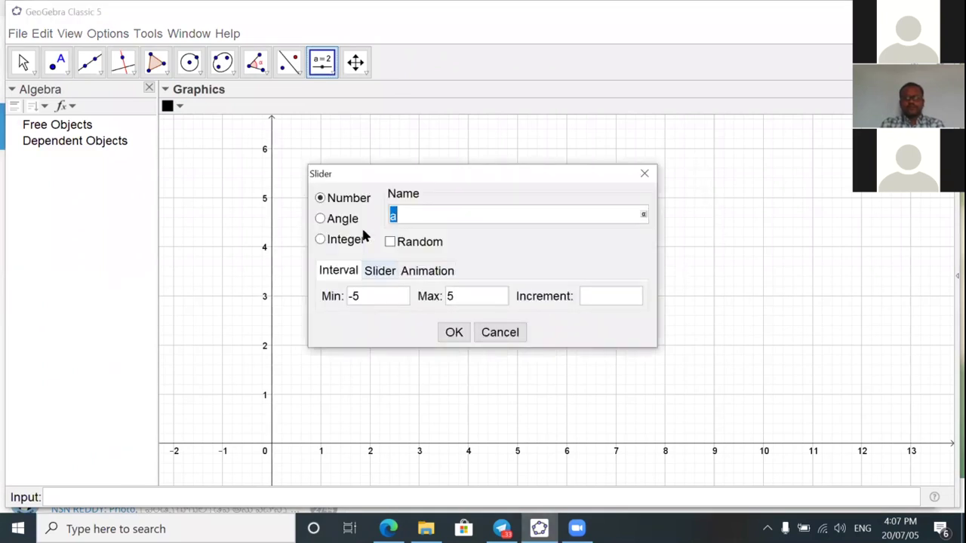
pyautogui.click(321, 220)
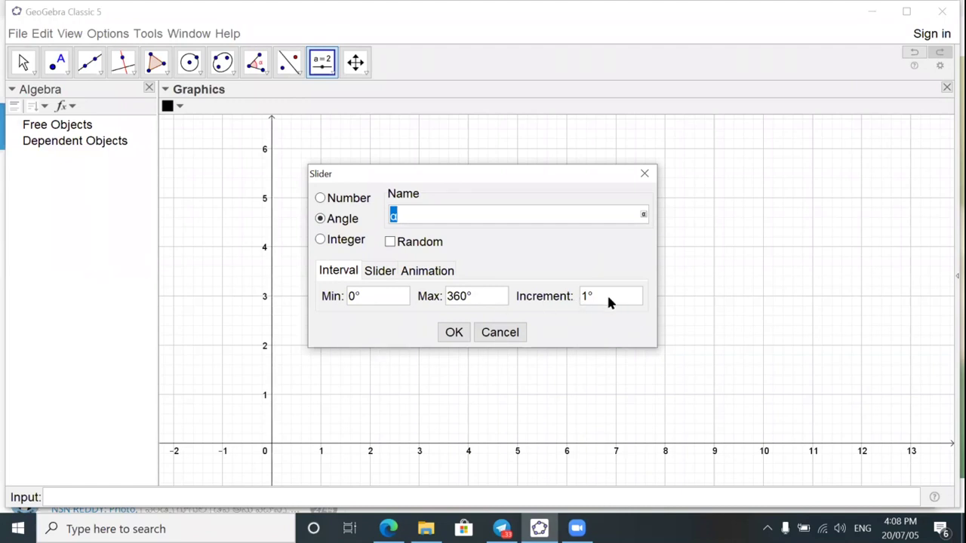
pyautogui.click(453, 333)
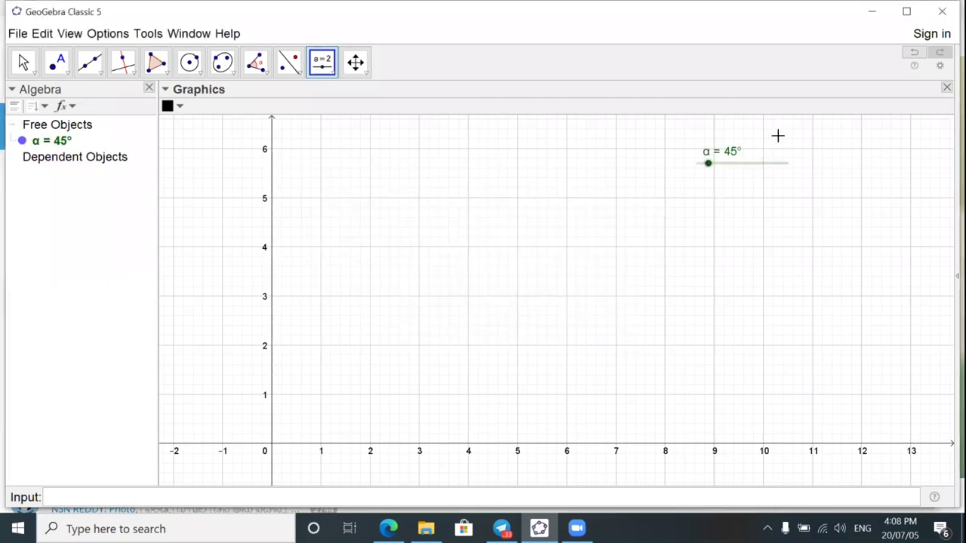
pyautogui.moveTo(741, 169); pyautogui.dragTo(811, 154)
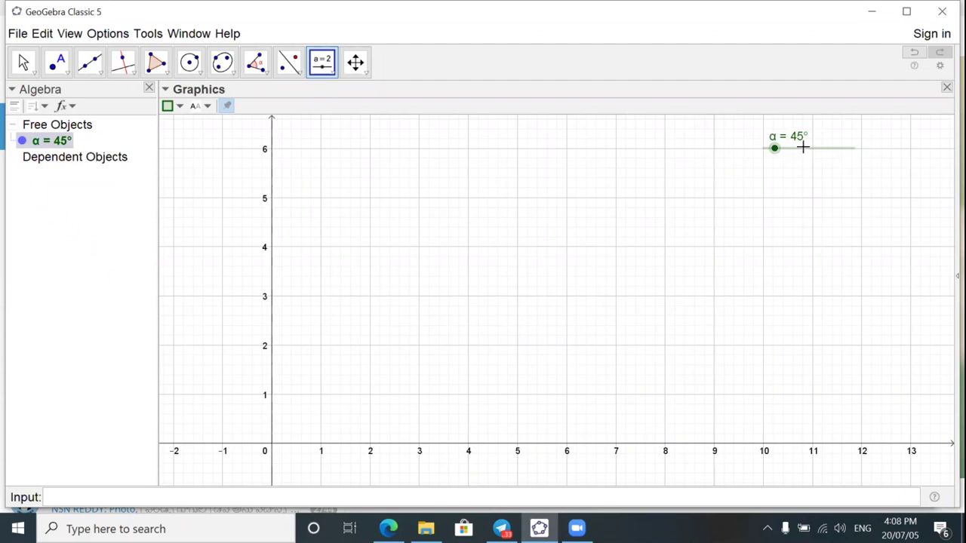
# - Set the point size of the α slider to 9 px in its object properties
pyautogui.rightClick(804, 153)
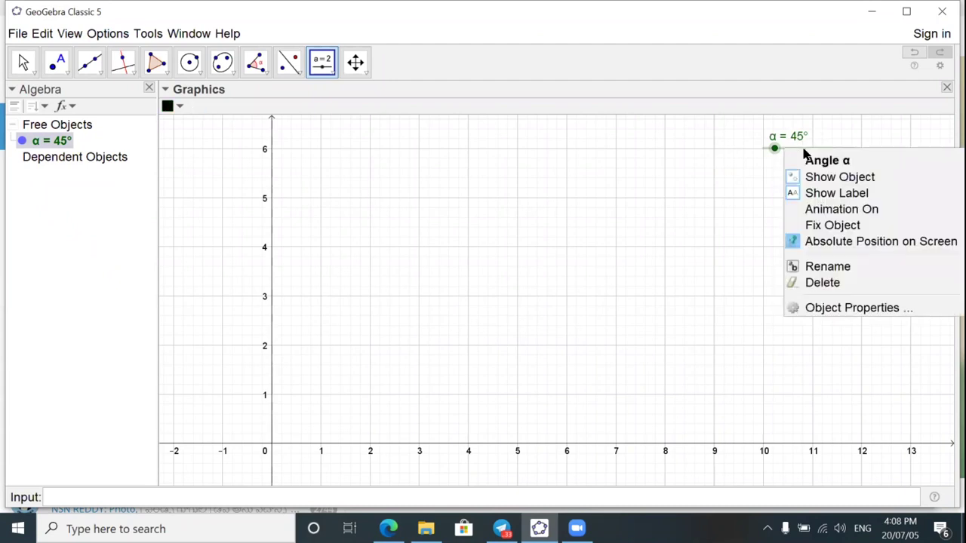
pyautogui.click(816, 304)
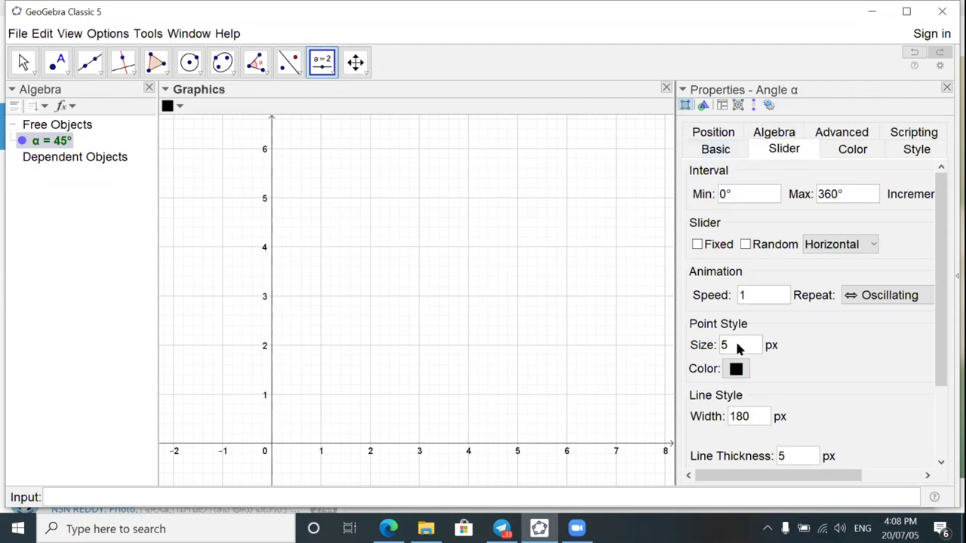
pyautogui.moveTo(738, 347); pyautogui.dragTo(703, 344)
pyautogui.write('9')
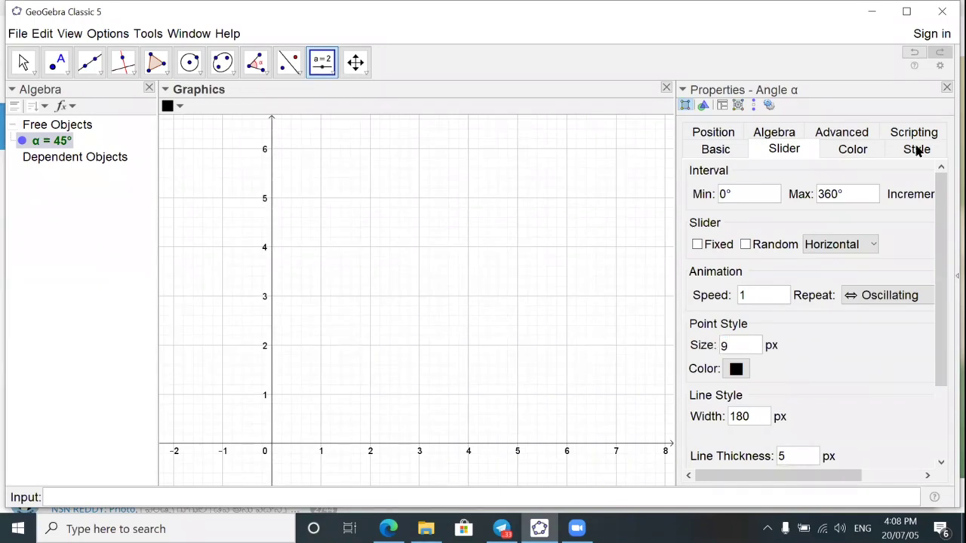
pyautogui.click(946, 87)
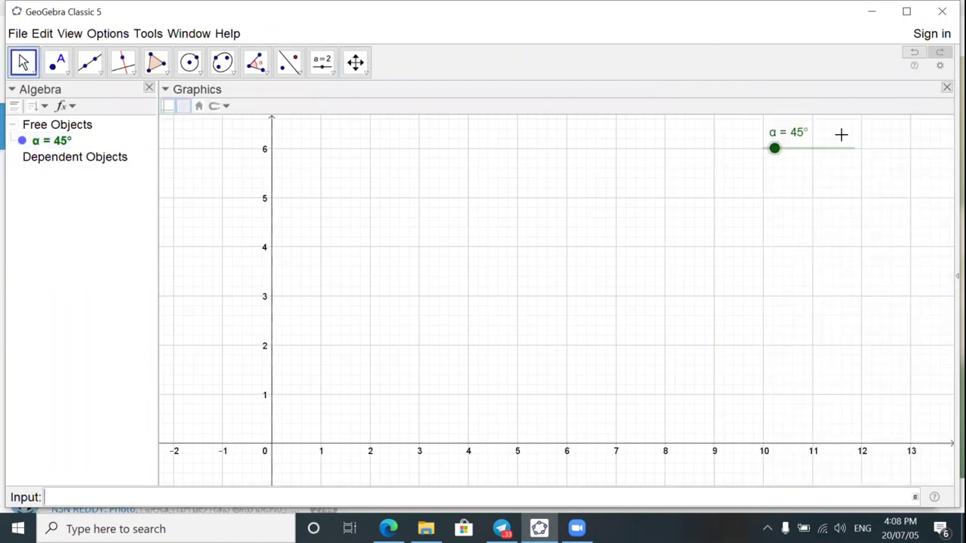
# - Run the α slider through its range up to 360° and set it to 58°
pyautogui.moveTo(777, 151)
pyautogui.mouseDown()
pyautogui.moveTo(856, 148)
pyautogui.moveTo(753, 155)
pyautogui.moveTo(765, 155)
pyautogui.mouseUp()
pyautogui.click(856, 151)
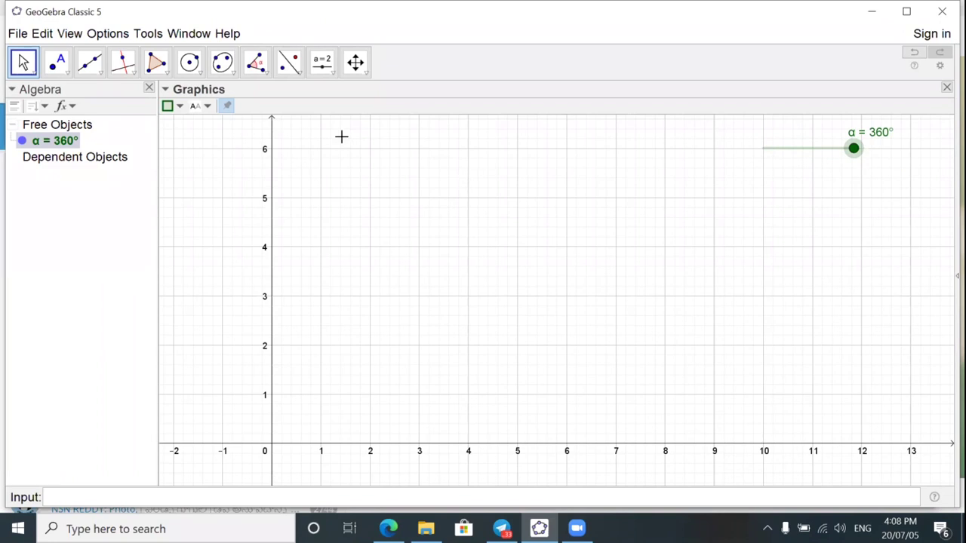
pyautogui.click(261, 75)
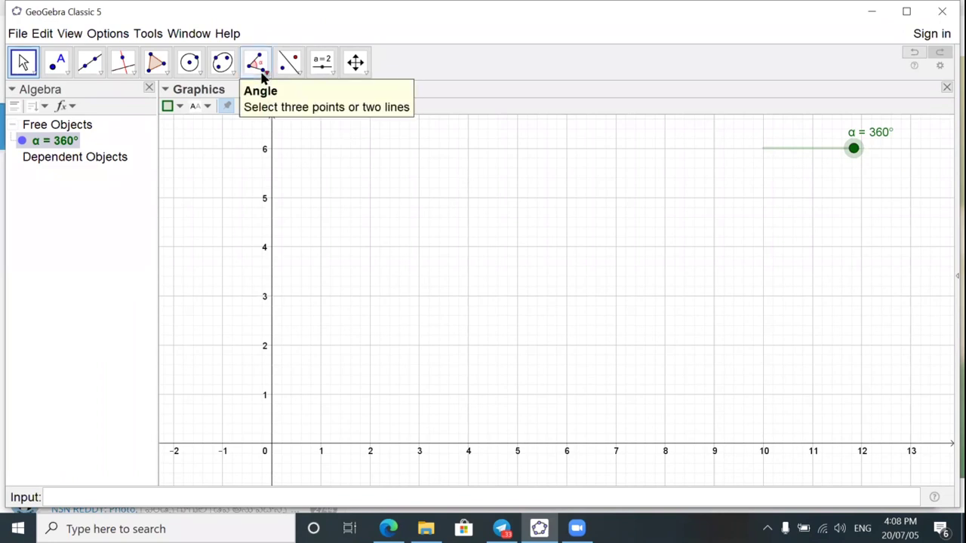
pyautogui.click(262, 75)
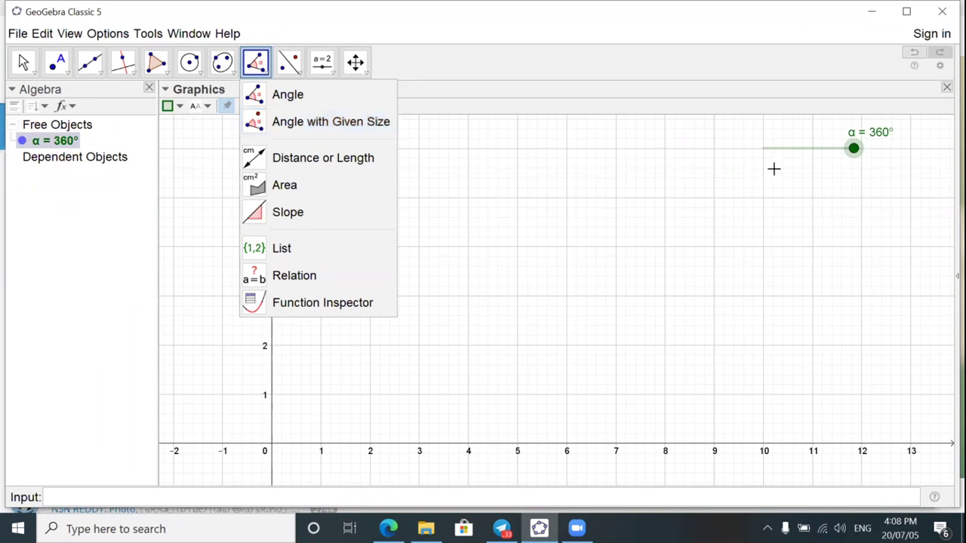
pyautogui.click(24, 67)
pyautogui.moveTo(853, 149); pyautogui.dragTo(777, 157)
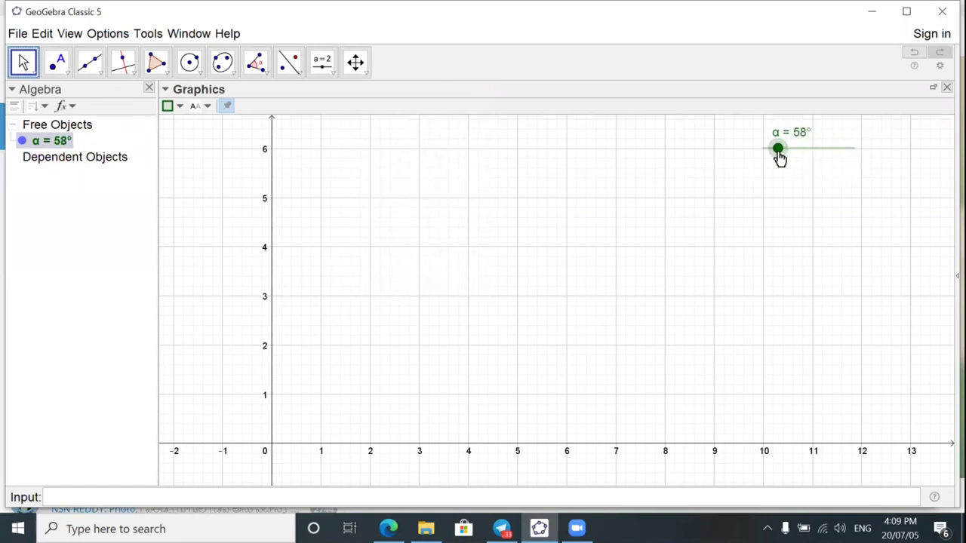
# - Start an Angle with Given Size using a leg point at (3, 3) and the vertex at (6, 3)
pyautogui.click(265, 72)
pyautogui.click(263, 71)
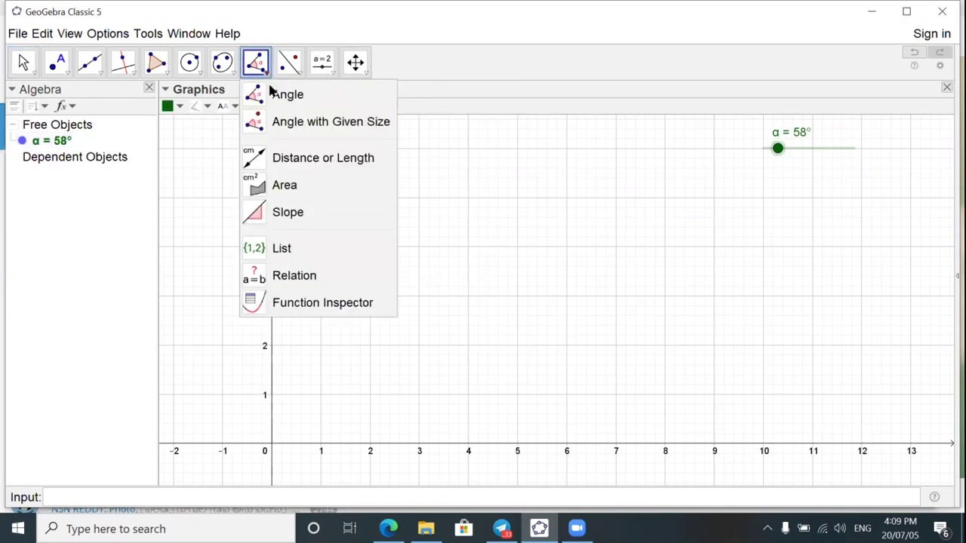
pyautogui.click(278, 117)
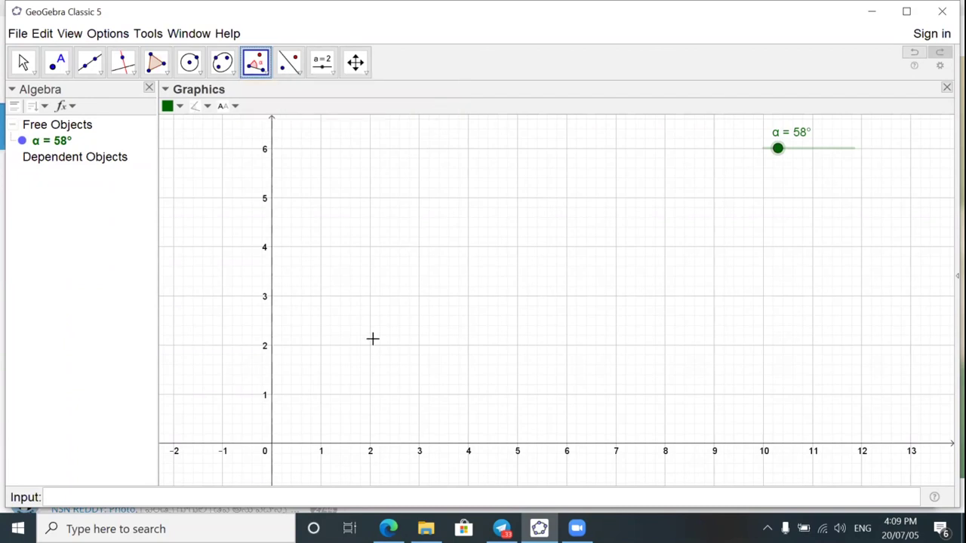
pyautogui.click(418, 294)
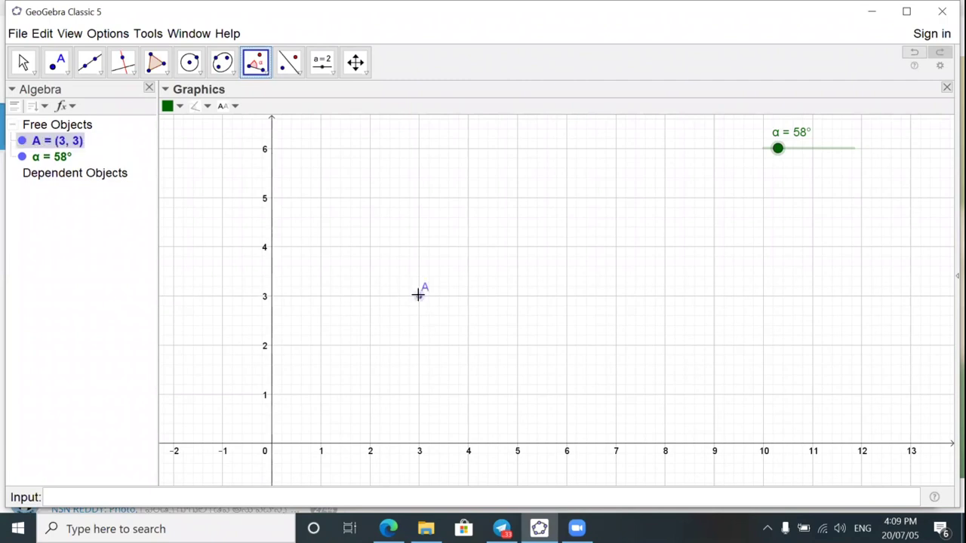
pyautogui.click(566, 296)
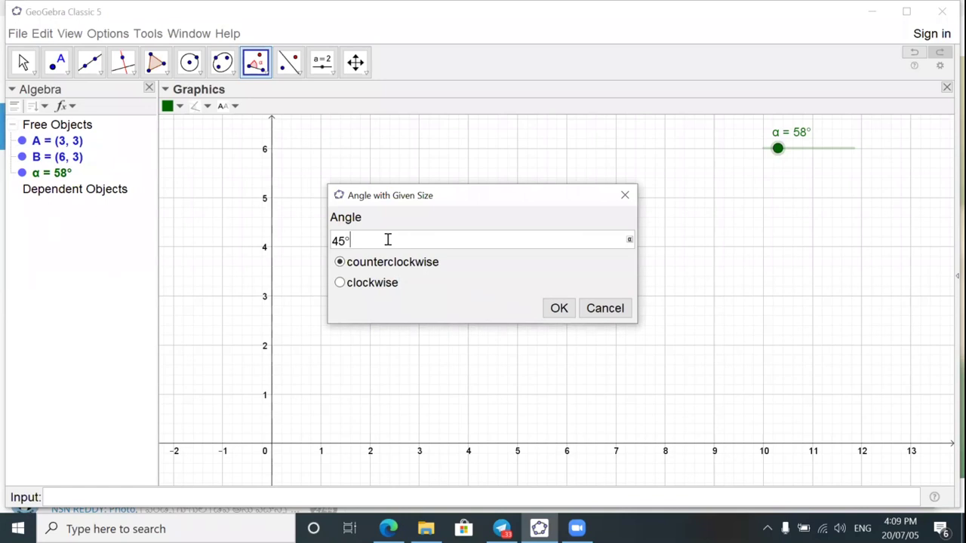
# - Replace the default angle size with the symbol α and create the angle counterclockwise
pyautogui.doubleClick(326, 238)
pyautogui.press('BackSpace')
pyautogui.write('++')
pyautogui.press('BackSpace')
pyautogui.press('BackSpace')
pyautogui.click(628, 241)
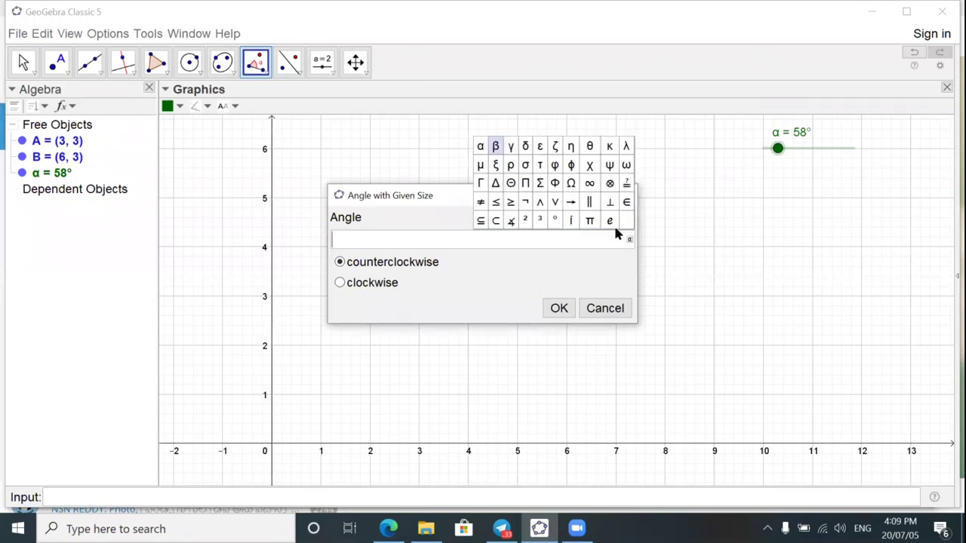
pyautogui.click(481, 146)
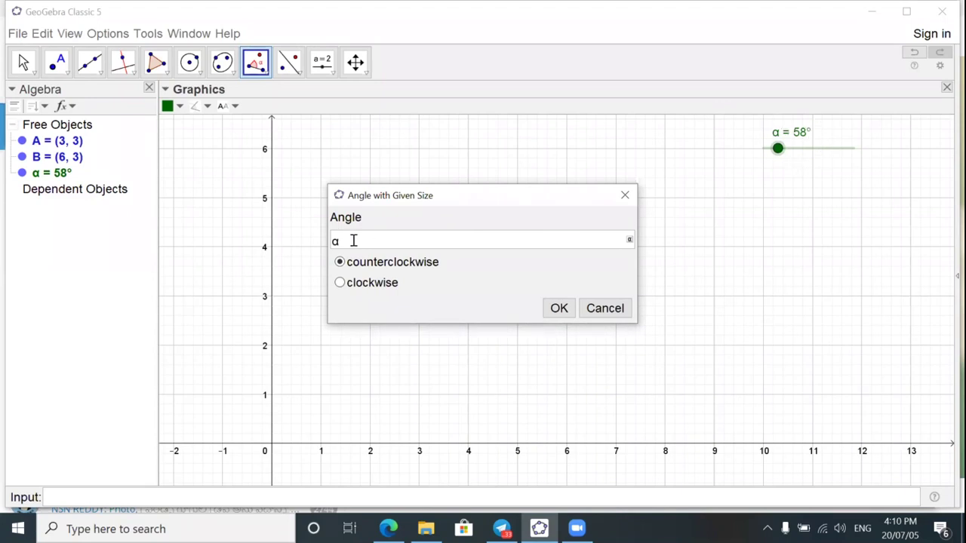
pyautogui.click(558, 309)
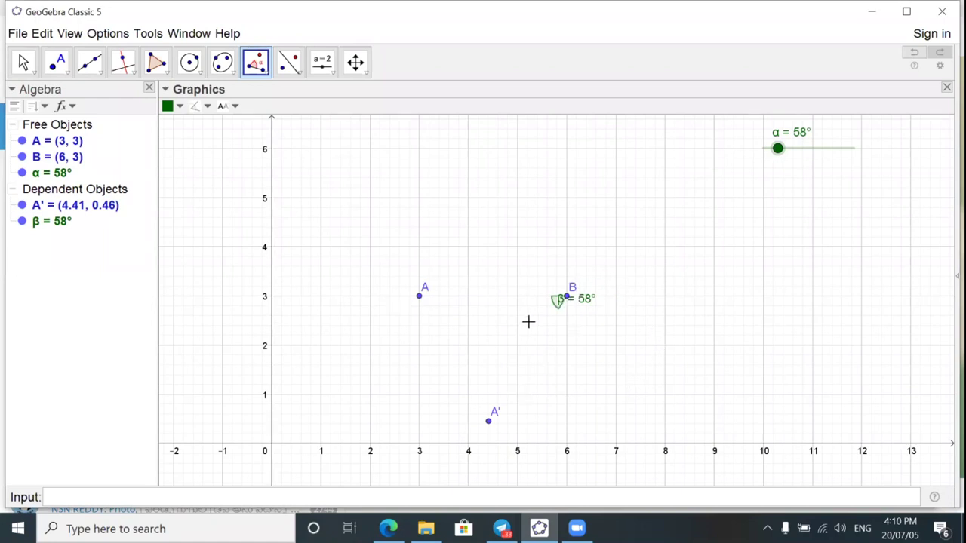
# - Draw both arms of the angle as segments, from A to B and from B to A'
pyautogui.click(95, 74)
pyautogui.click(114, 120)
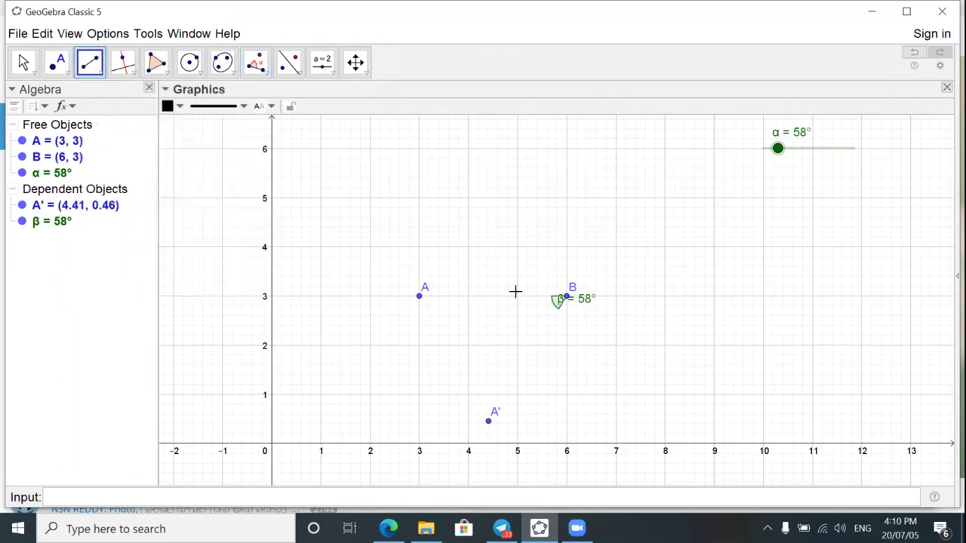
pyautogui.click(419, 299)
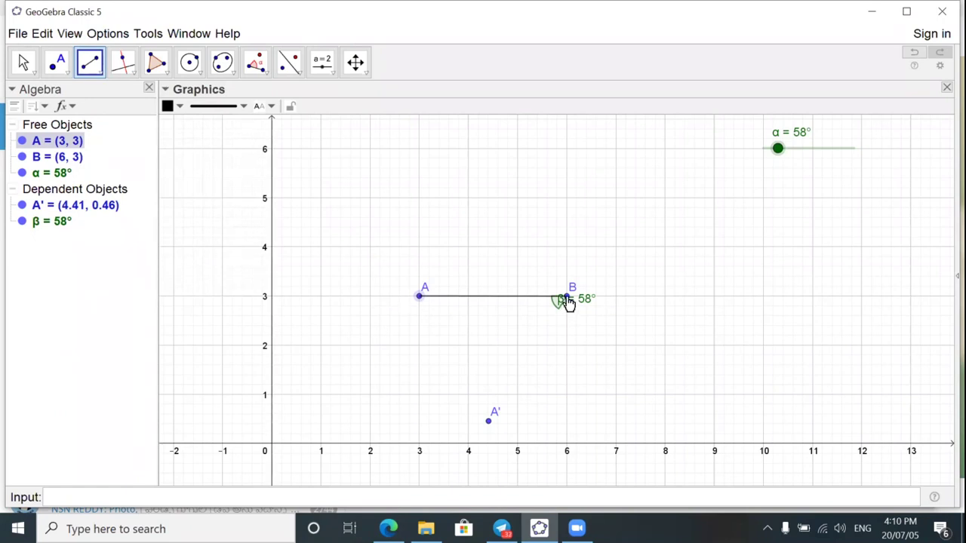
pyautogui.click(567, 298)
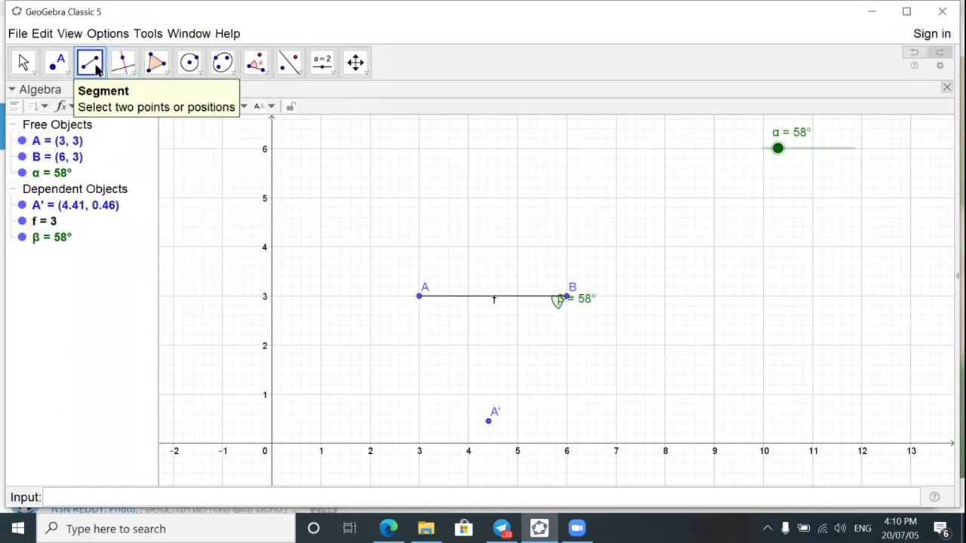
pyautogui.click(567, 297)
pyautogui.click(488, 421)
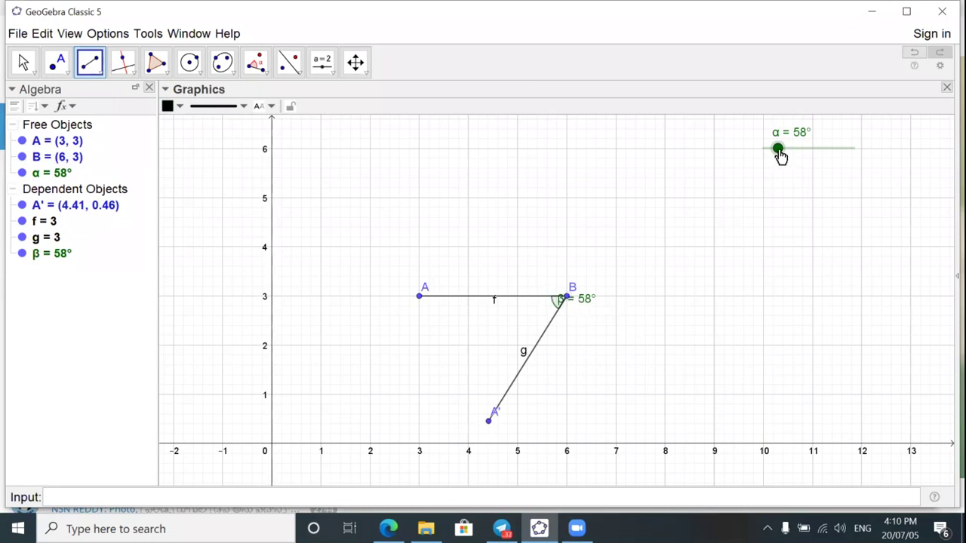
# - Vary the α slider to 358°, 220° and 256° to rotate the angle's second arm
pyautogui.click(31, 70)
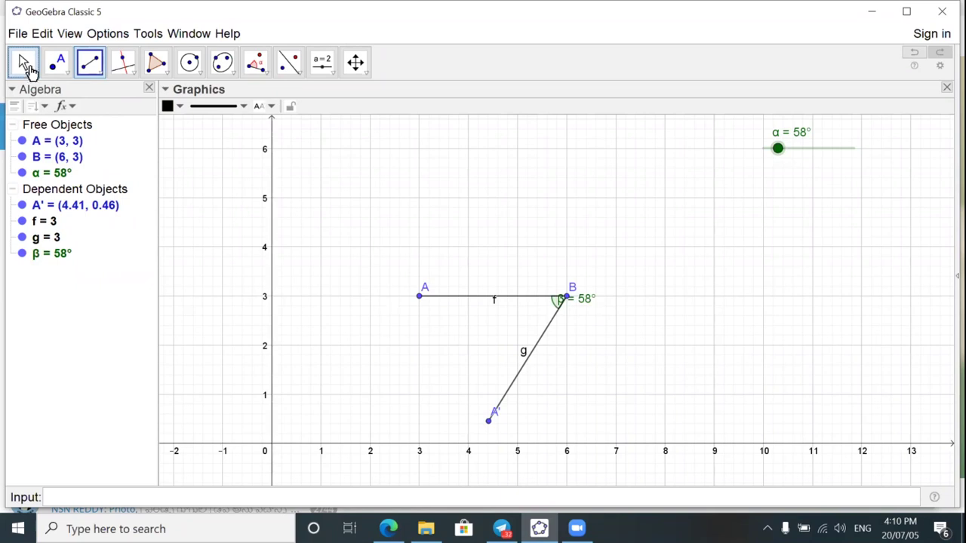
pyautogui.moveTo(765, 154); pyautogui.dragTo(854, 151)
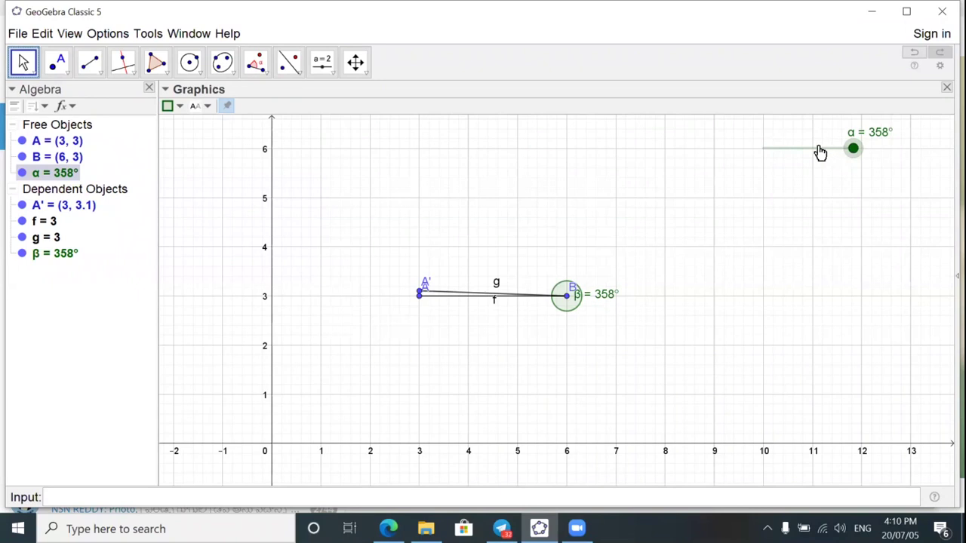
pyautogui.click(820, 152)
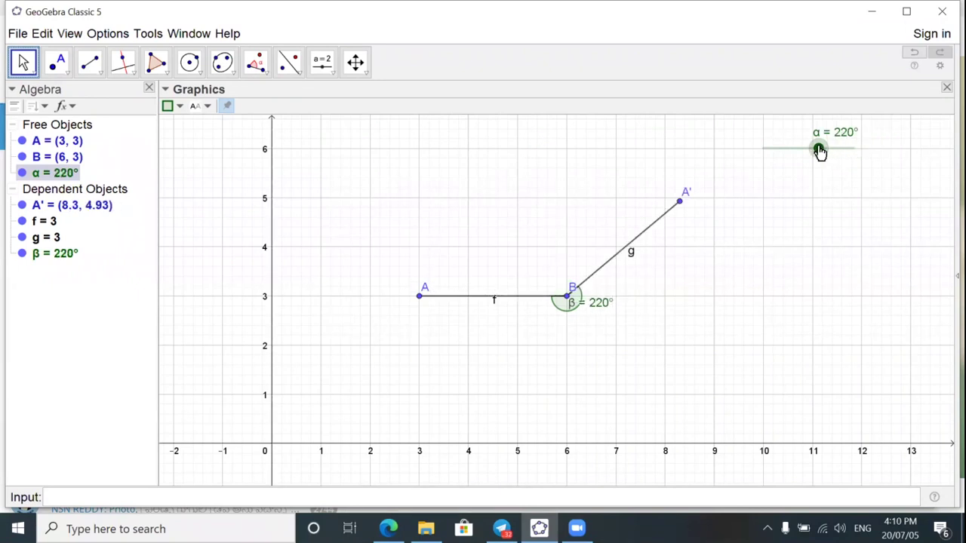
pyautogui.click(827, 149)
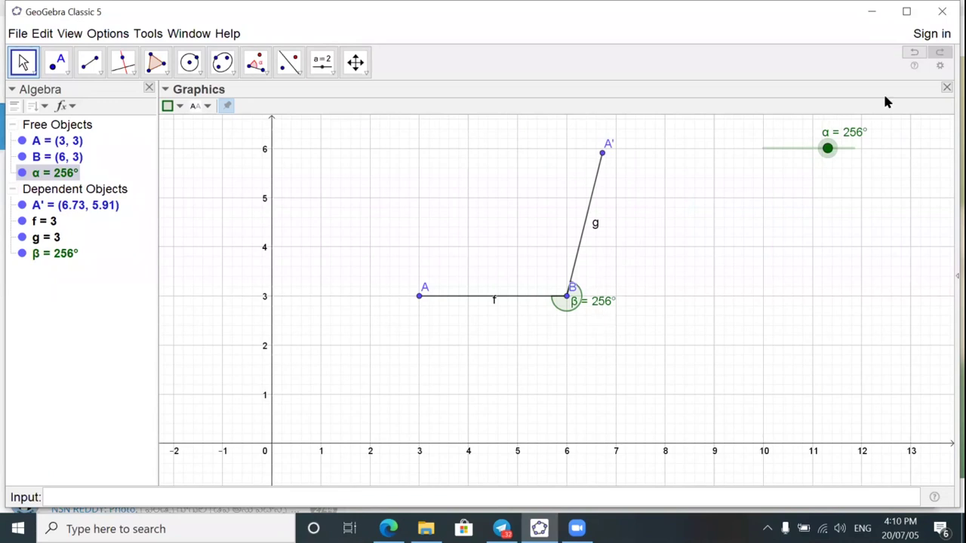
# - Undo the slider movement, both segments, the angle and points A and B, keeping only the α slider at 58°
pyautogui.click(913, 54)
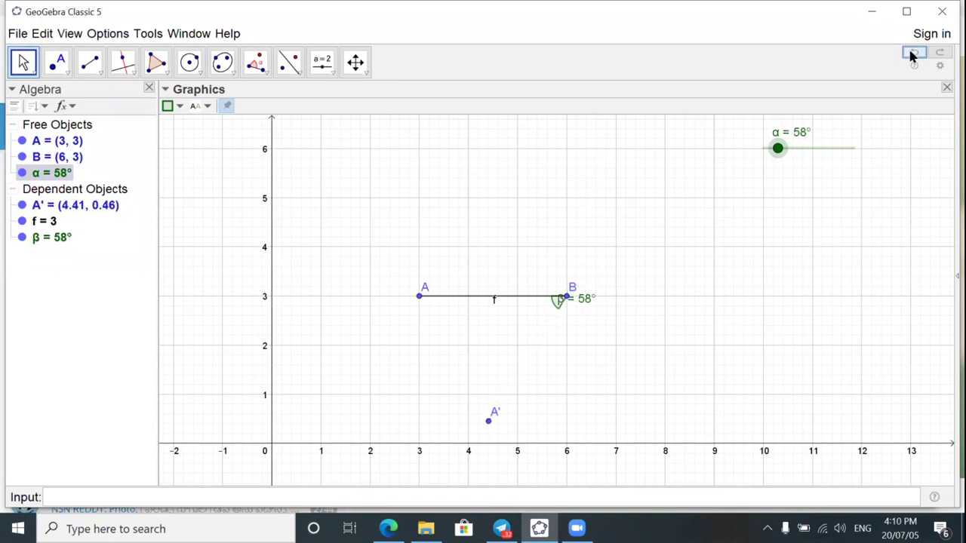
pyautogui.click(912, 55)
pyautogui.click(912, 54)
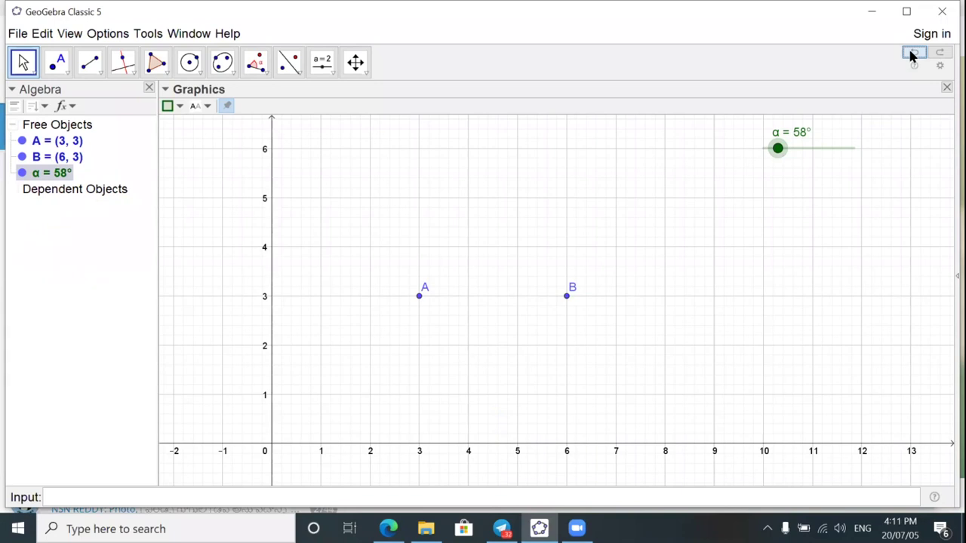
pyautogui.click(912, 54)
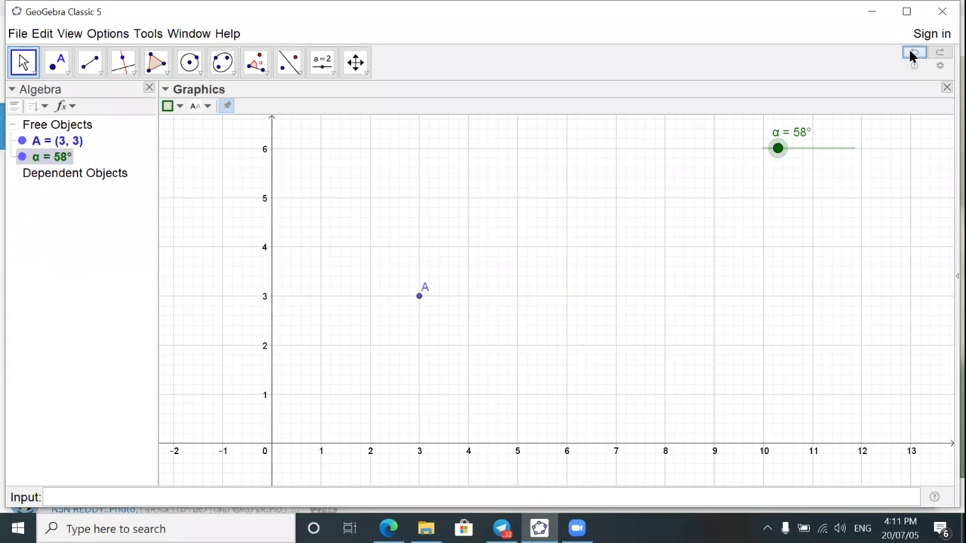
pyautogui.click(912, 54)
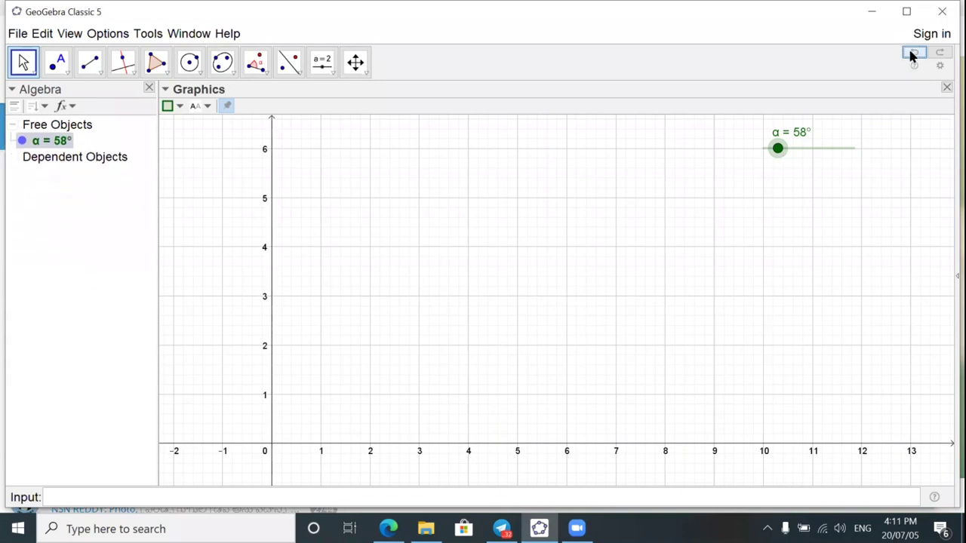
# - Create a counterclockwise angle of size α from leg point A at (4, 2) with its vertex B at (7, 2)
pyautogui.click(261, 67)
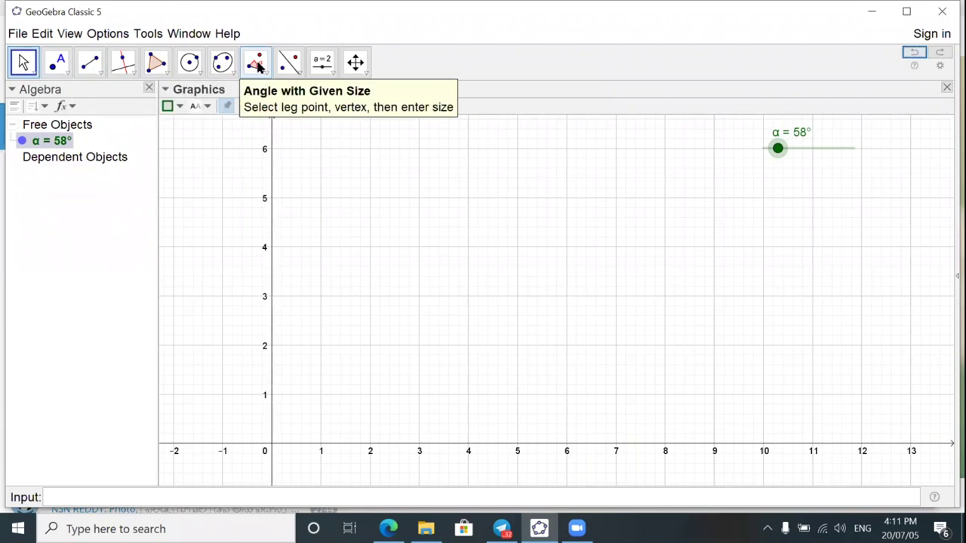
pyautogui.click(468, 344)
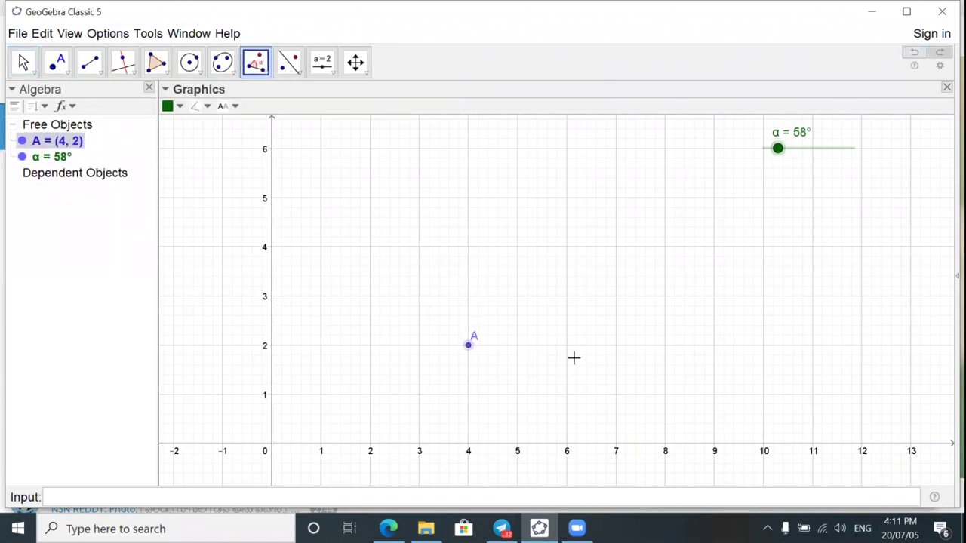
pyautogui.click(614, 345)
pyautogui.moveTo(355, 241); pyautogui.dragTo(320, 240)
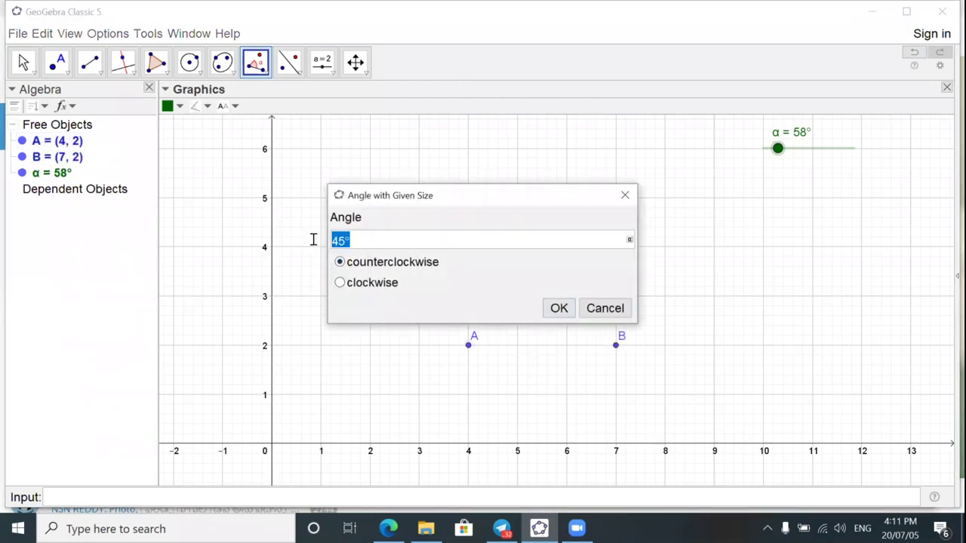
pyautogui.press('BackSpace')
pyautogui.click(630, 240)
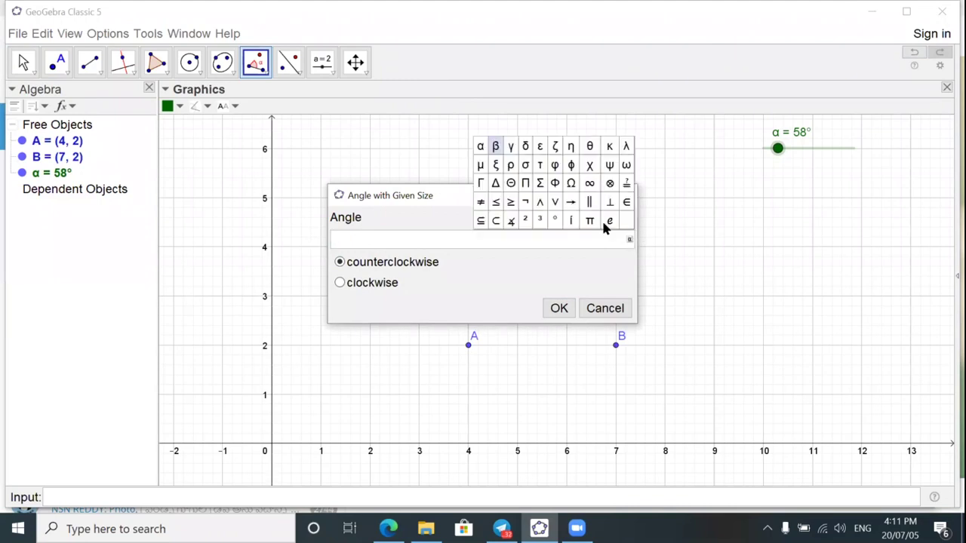
pyautogui.click(481, 146)
pyautogui.click(558, 307)
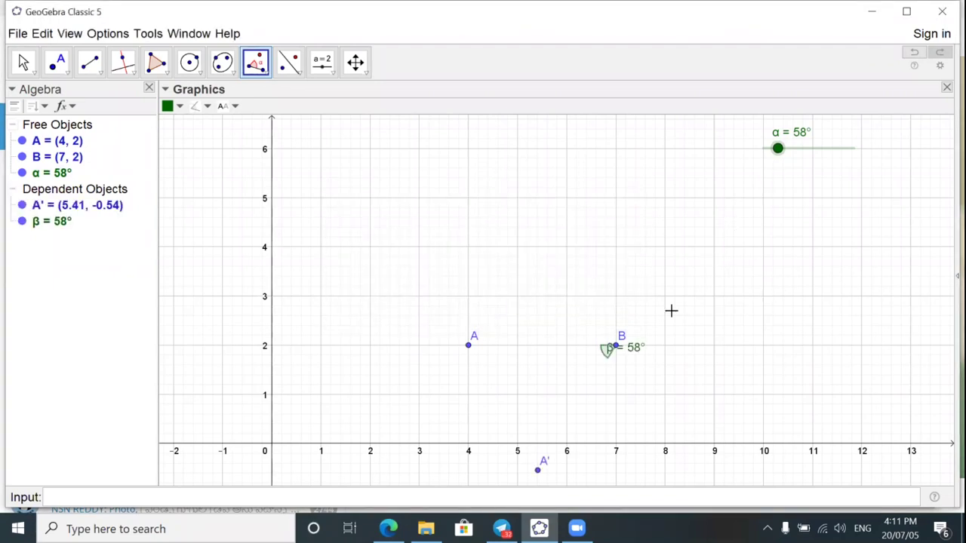
pyautogui.click(606, 348)
pyautogui.rightClick(606, 349)
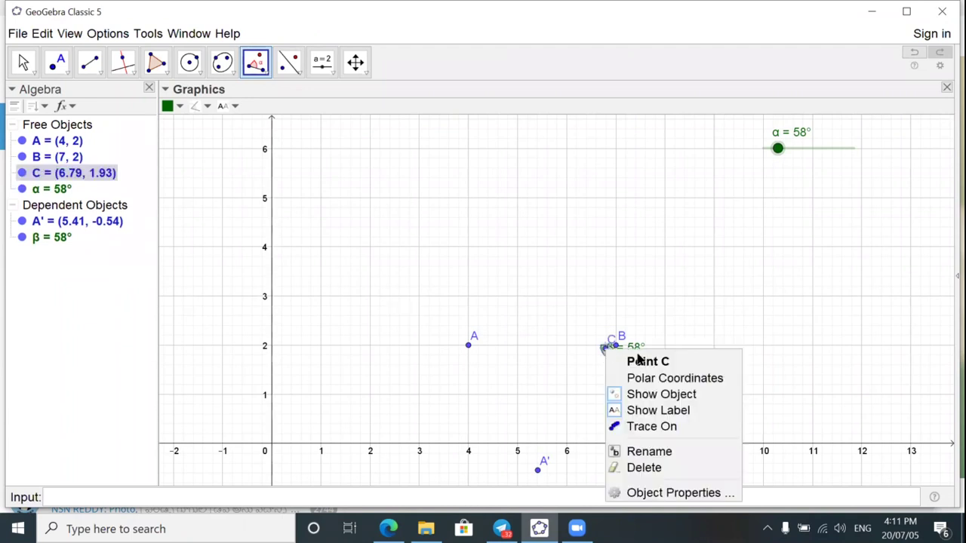
pyautogui.click(658, 492)
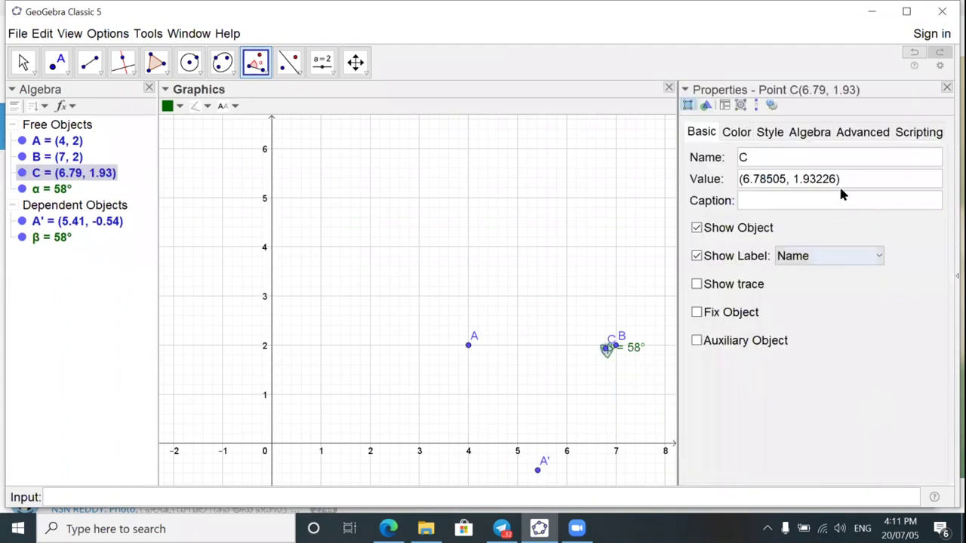
pyautogui.click(772, 132)
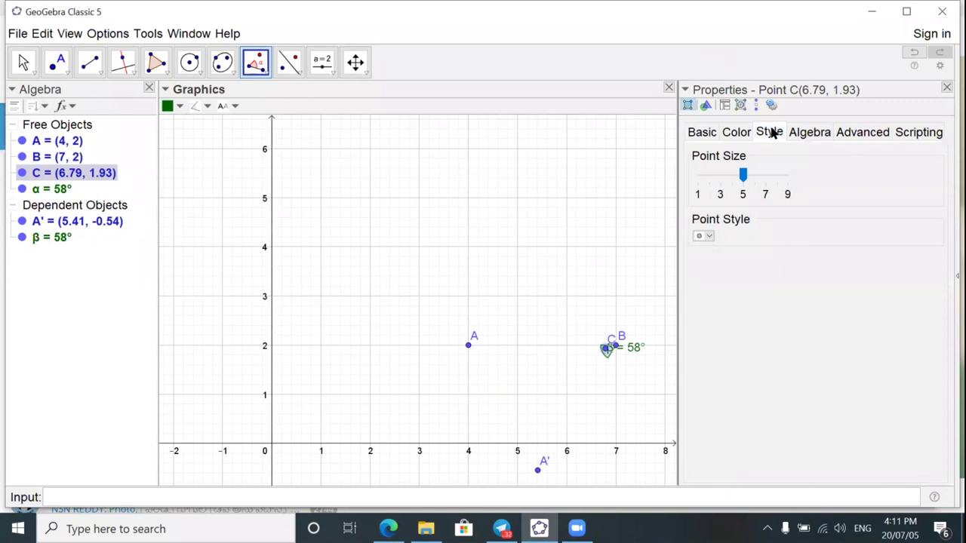
pyautogui.click(858, 133)
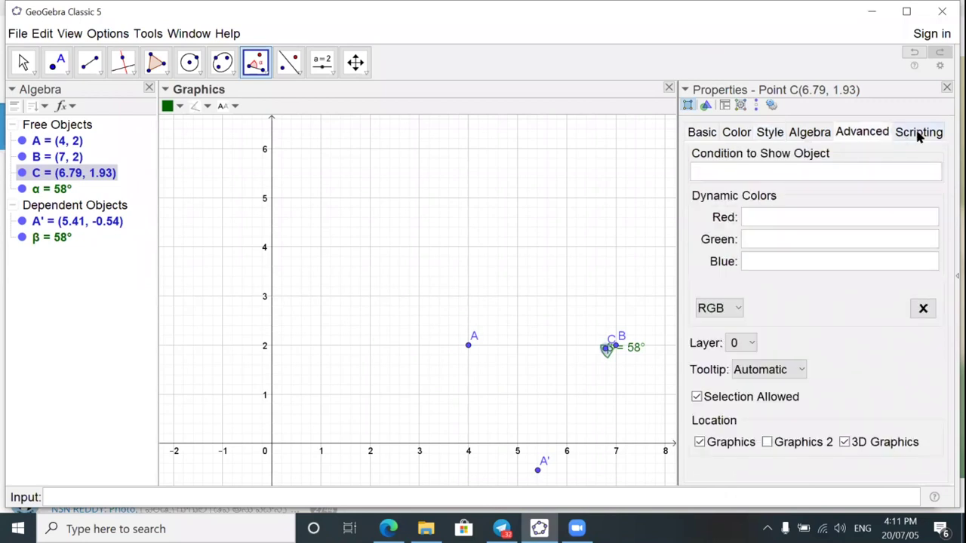
pyautogui.click(919, 133)
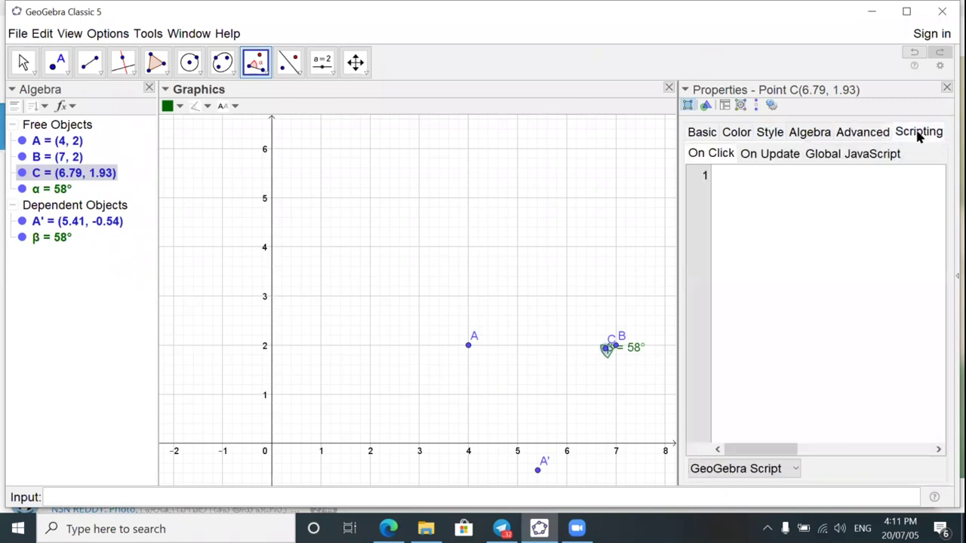
pyautogui.click(737, 132)
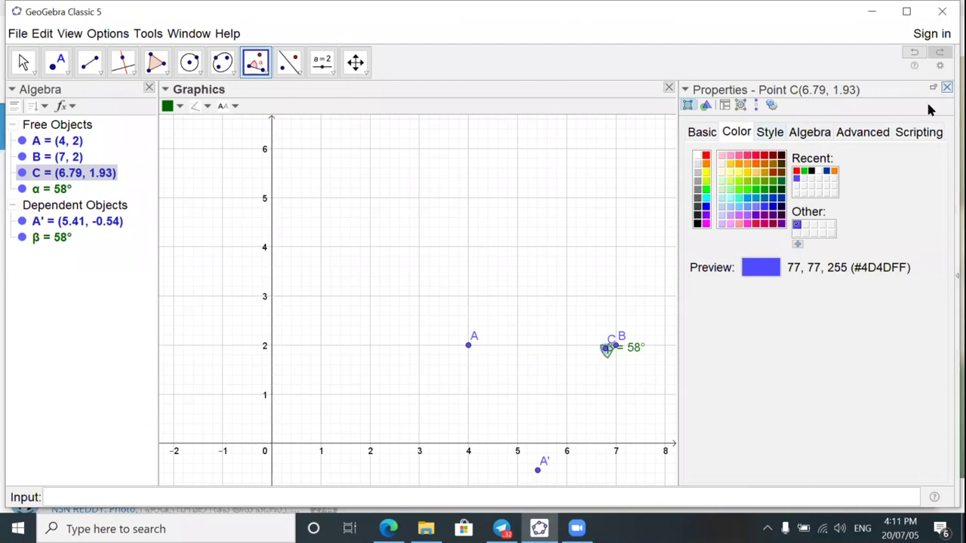
pyautogui.press('Delete')
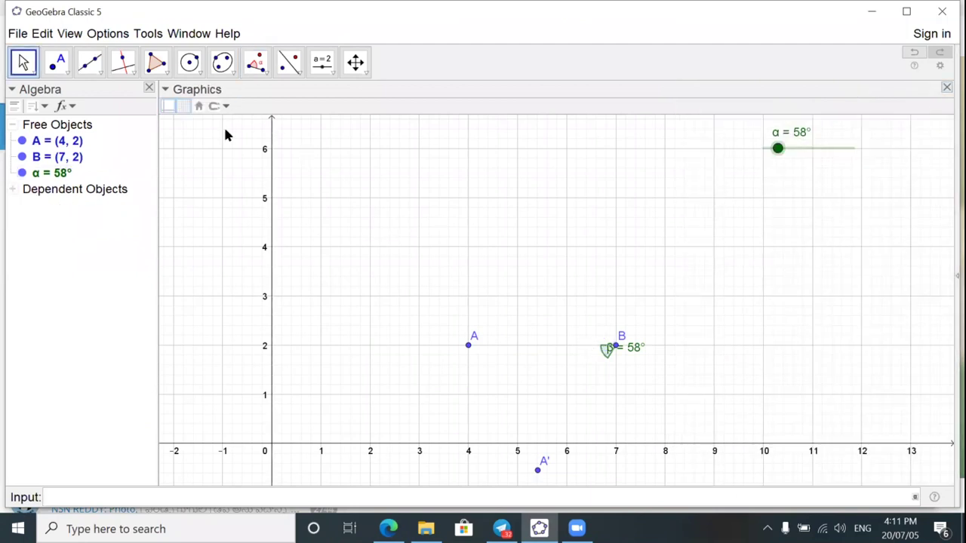
# - Create a clockwise angle of size α from leg point C at about (2.85, 3.39) with vertex D at about (5.36, 3.41)
pyautogui.click(253, 61)
pyautogui.click(411, 277)
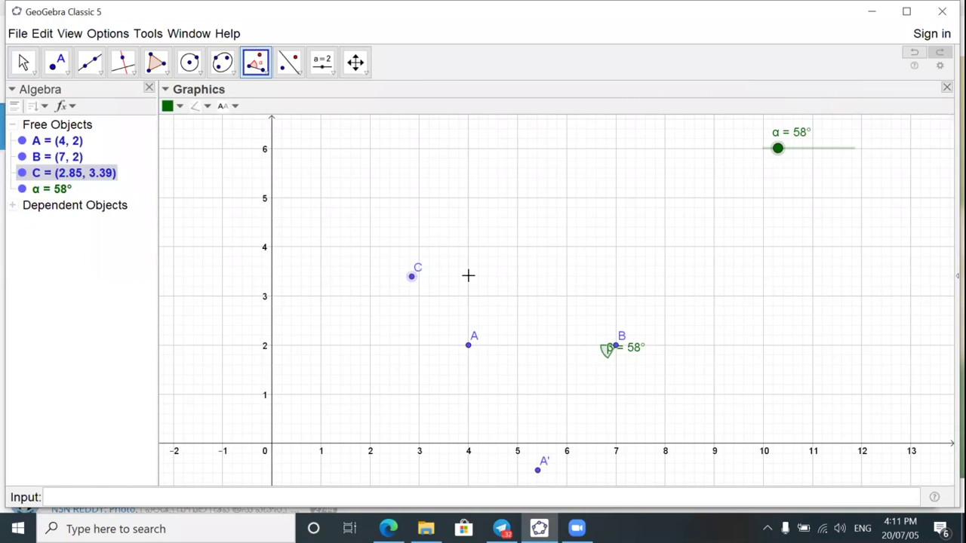
pyautogui.click(535, 276)
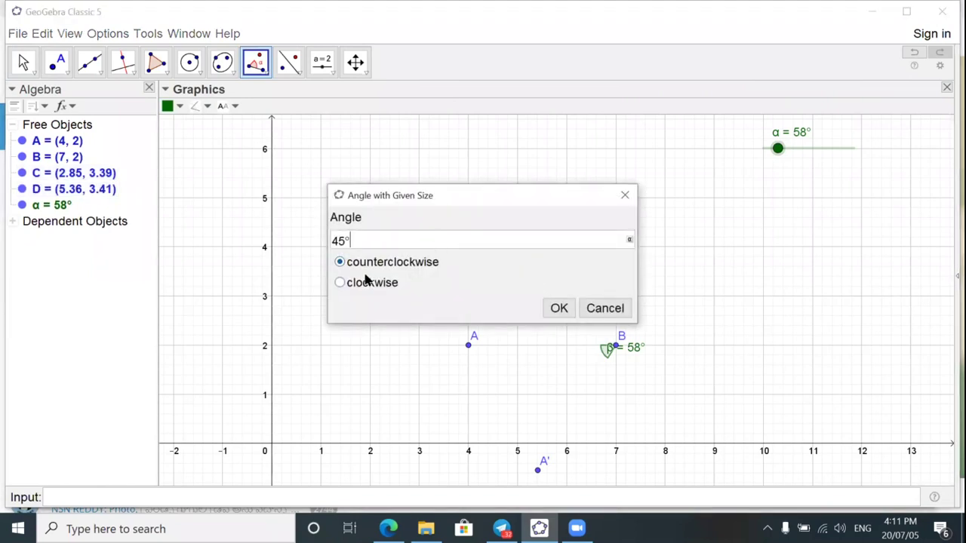
pyautogui.click(344, 282)
pyautogui.moveTo(380, 239); pyautogui.dragTo(323, 239)
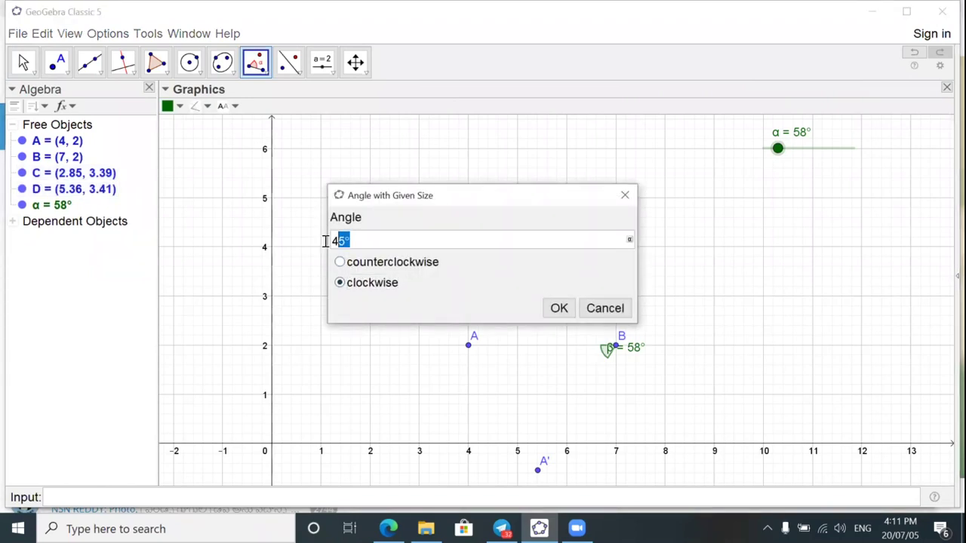
pyautogui.click(629, 239)
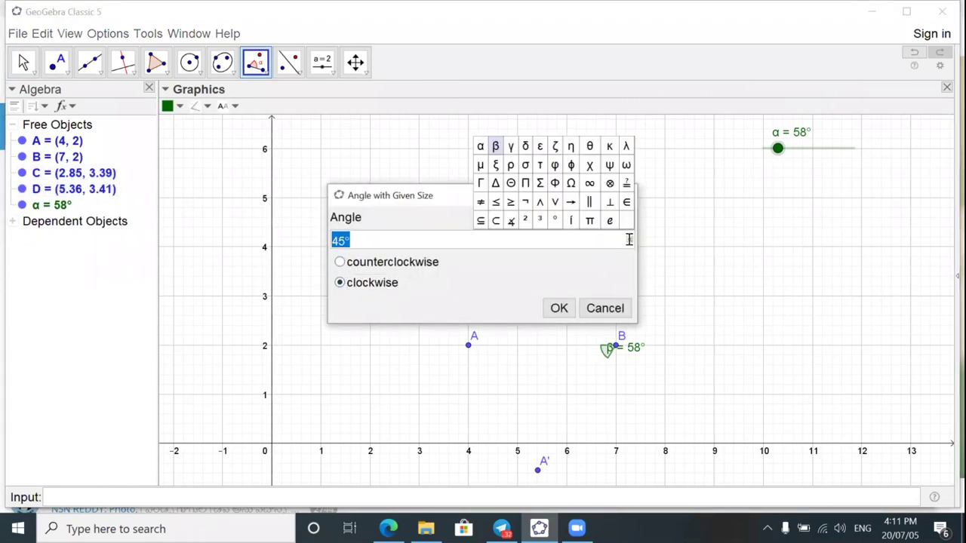
pyautogui.click(484, 148)
pyautogui.click(559, 307)
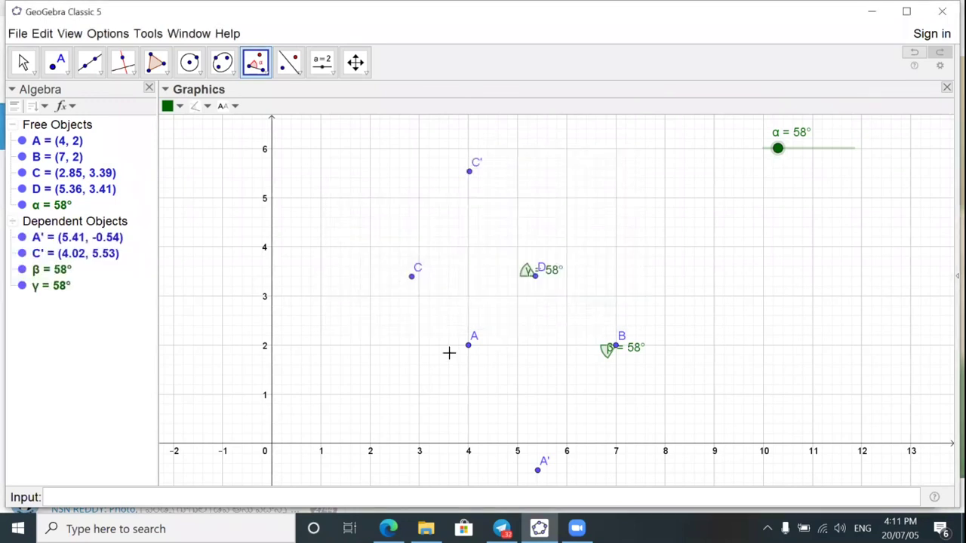
pyautogui.press('Escape')
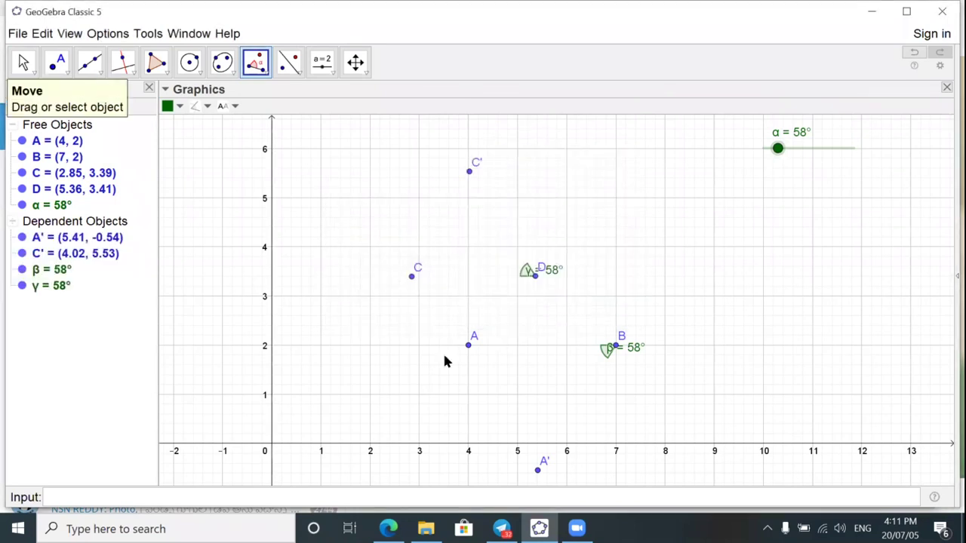
# - Vary the α slider to 62°, and undo that change together with the clockwise angle and its points C and D
pyautogui.moveTo(777, 156)
pyautogui.mouseDown()
pyautogui.moveTo(802, 158)
pyautogui.moveTo(751, 157)
pyautogui.moveTo(794, 157)
pyautogui.moveTo(820, 140)
pyautogui.moveTo(778, 143)
pyautogui.mouseUp()
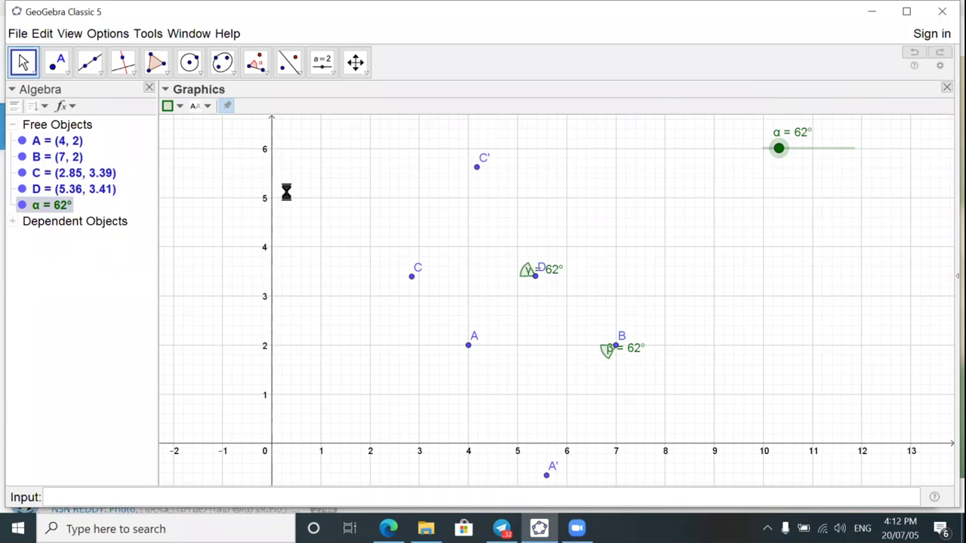
pyautogui.press('Left')
pyautogui.press('Left')
pyautogui.press('Left')
pyautogui.press('Left')
pyautogui.hotkey('ctrl', 'z')
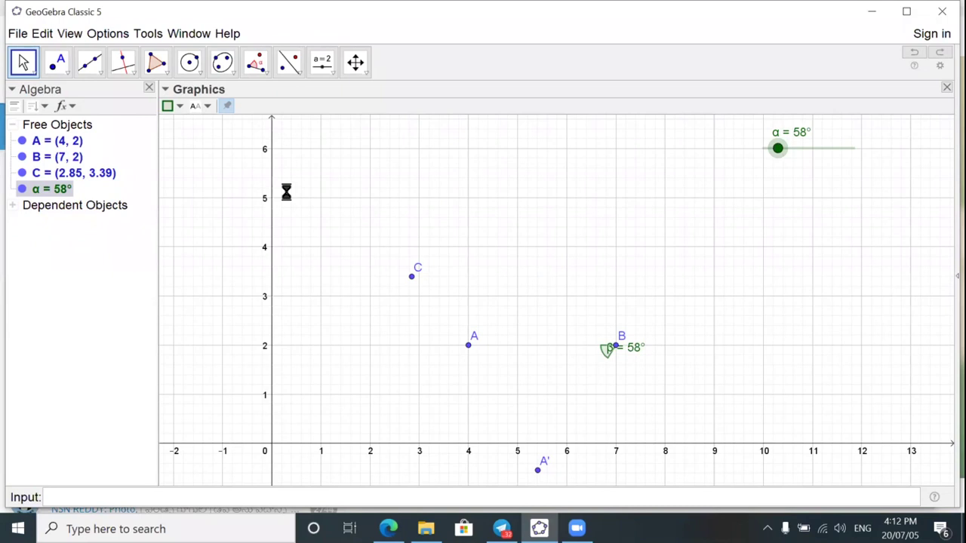
pyautogui.hotkey('ctrl', 'z')
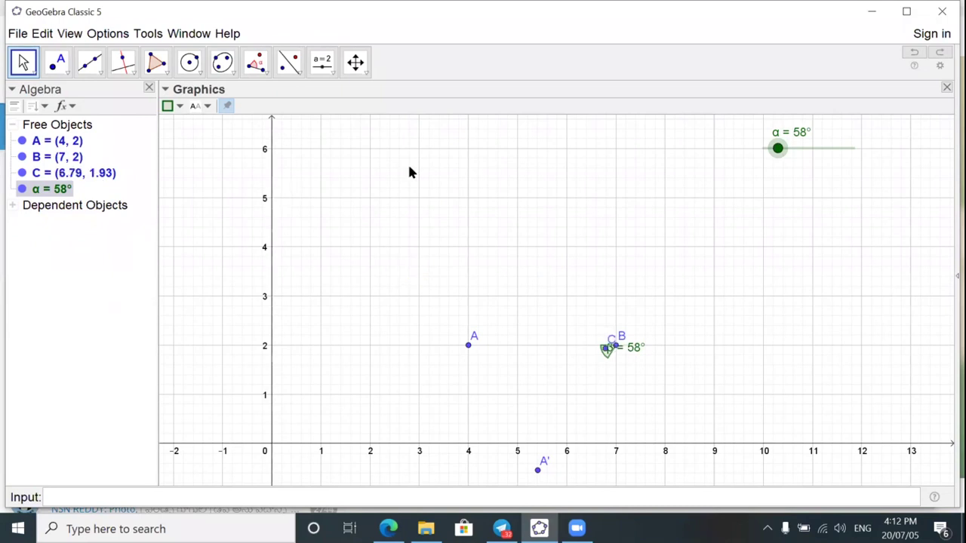
# - Move the β label up and away from the angle arc, and relocate vertex B to (1, 2)
pyautogui.moveTo(628, 348); pyautogui.dragTo(590, 308)
pyautogui.moveTo(617, 347); pyautogui.dragTo(327, 345)
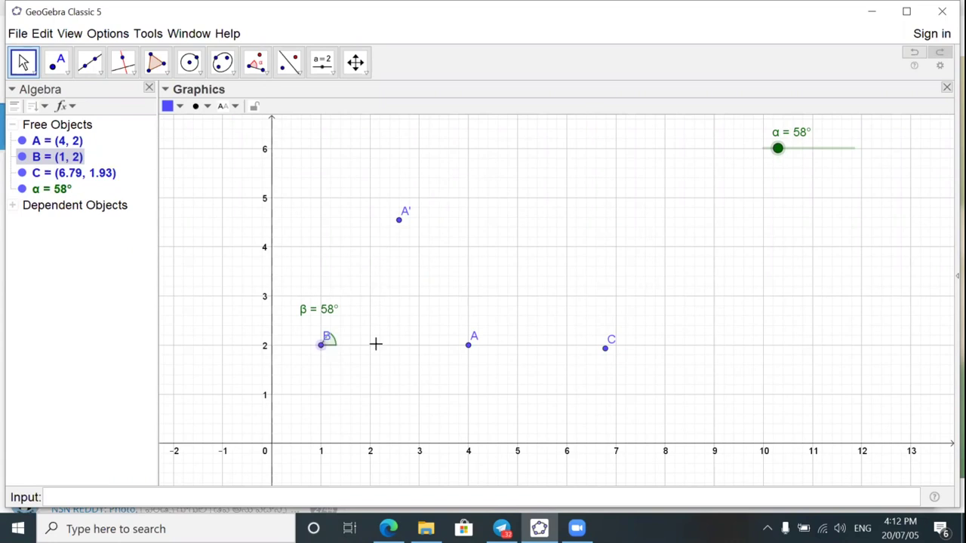
# - Set the α slider to 64° and delete the stray point C
pyautogui.moveTo(777, 148)
pyautogui.mouseDown()
pyautogui.moveTo(762, 153)
pyautogui.moveTo(779, 150)
pyautogui.mouseUp()
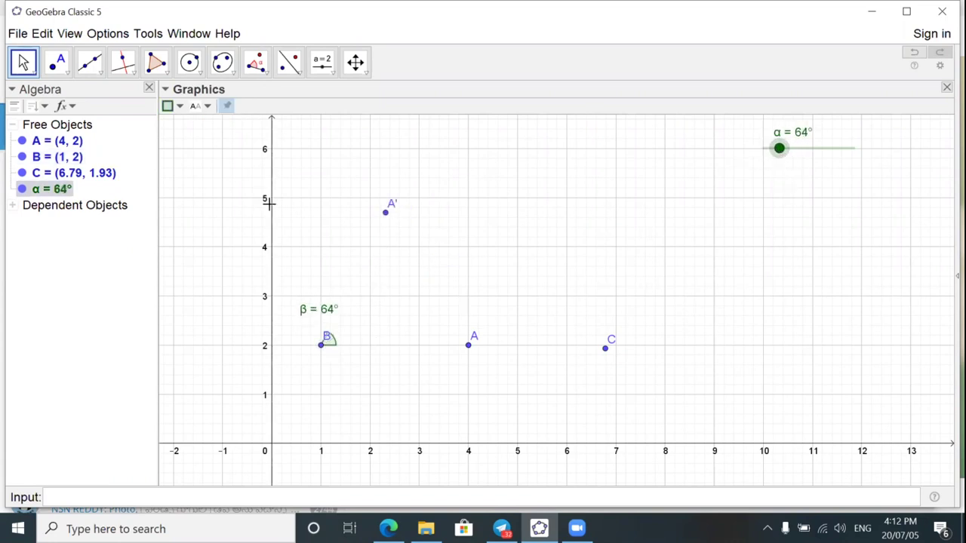
pyautogui.rightClick(44, 174)
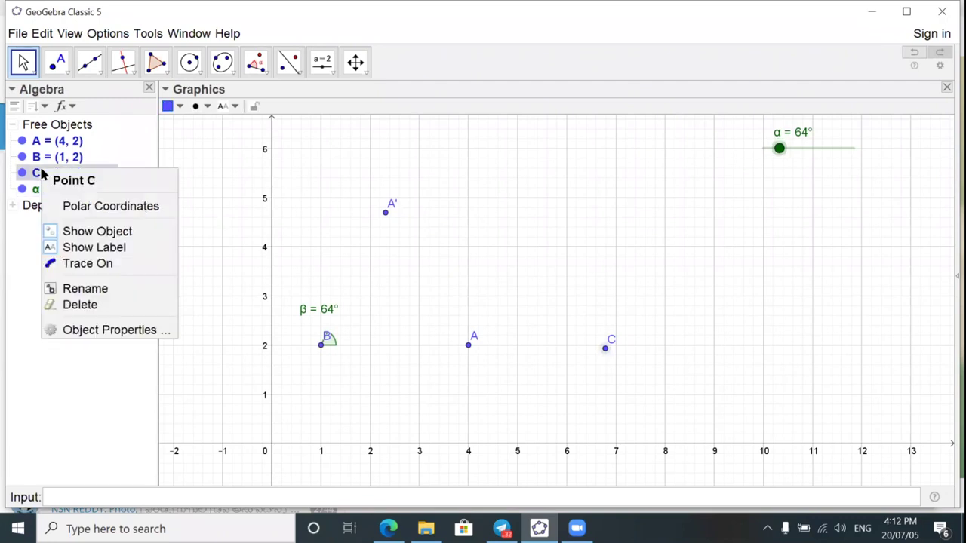
pyautogui.click(80, 305)
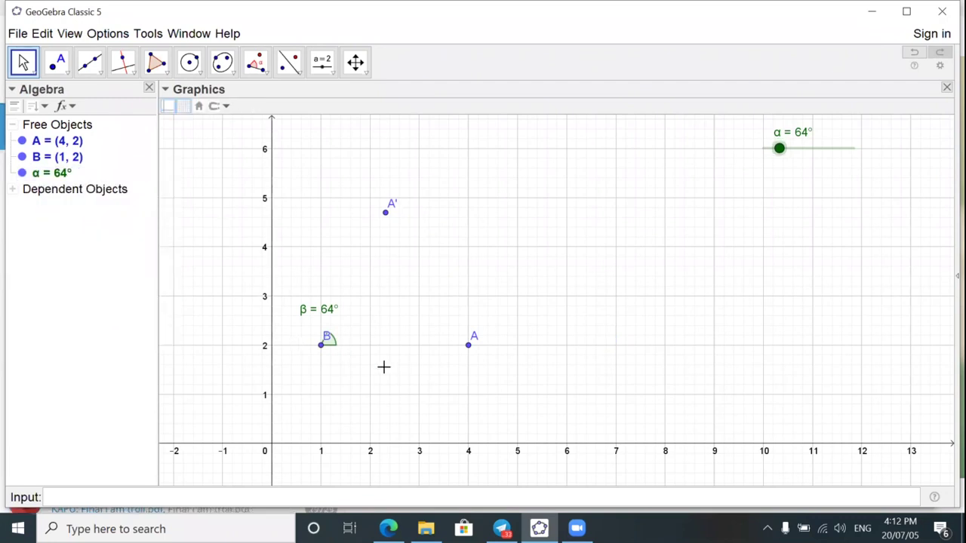
# - Draw both arms of the angle as segments, from B to A and from B to A'
pyautogui.click(98, 72)
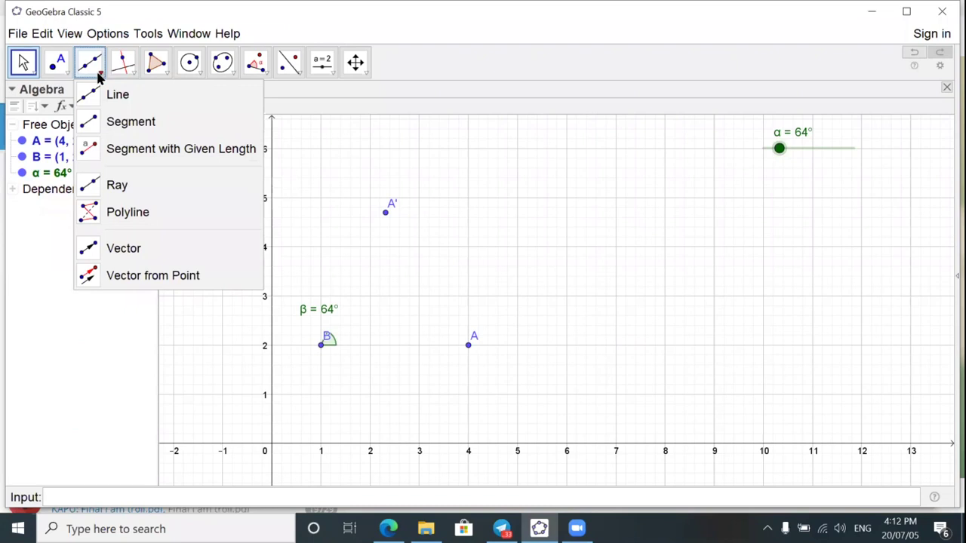
pyautogui.click(111, 128)
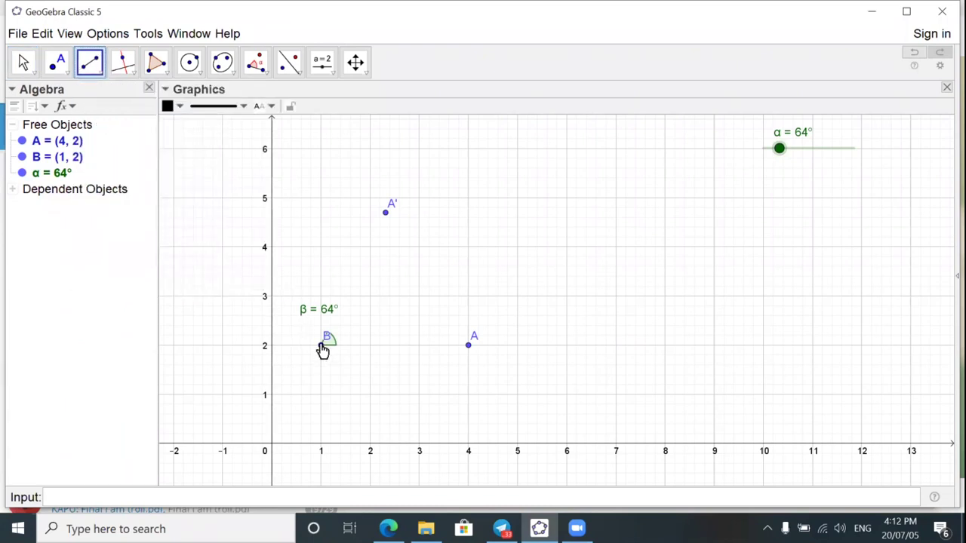
pyautogui.moveTo(322, 349); pyautogui.dragTo(468, 352)
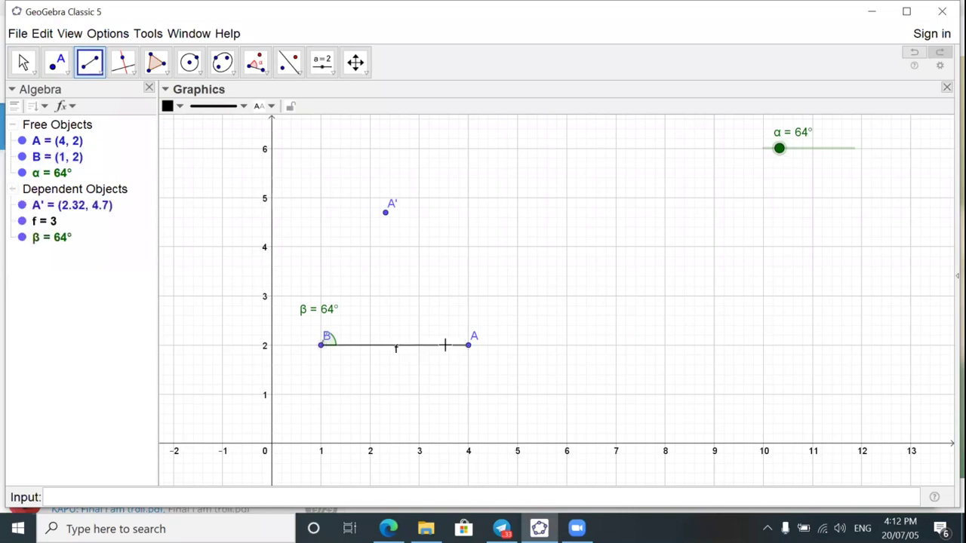
pyautogui.click(323, 348)
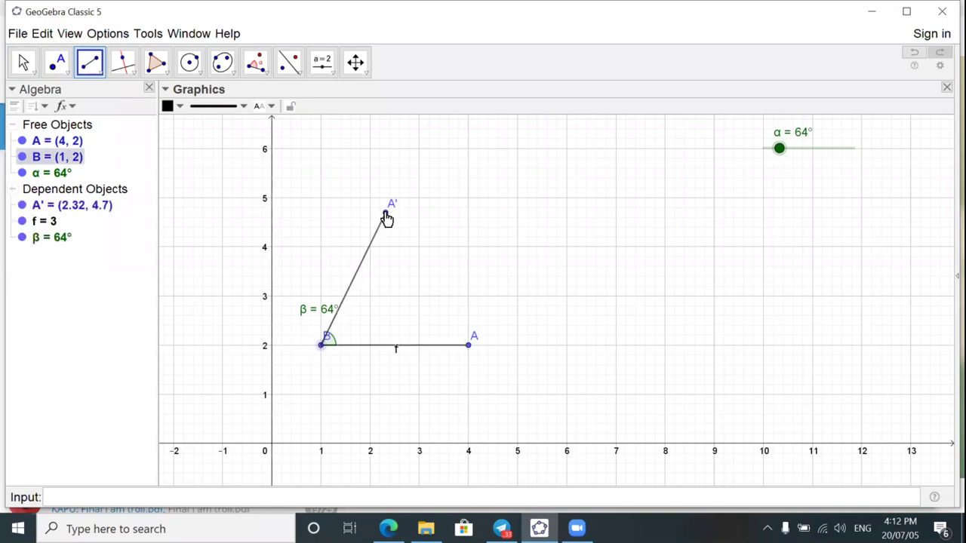
pyautogui.click(385, 212)
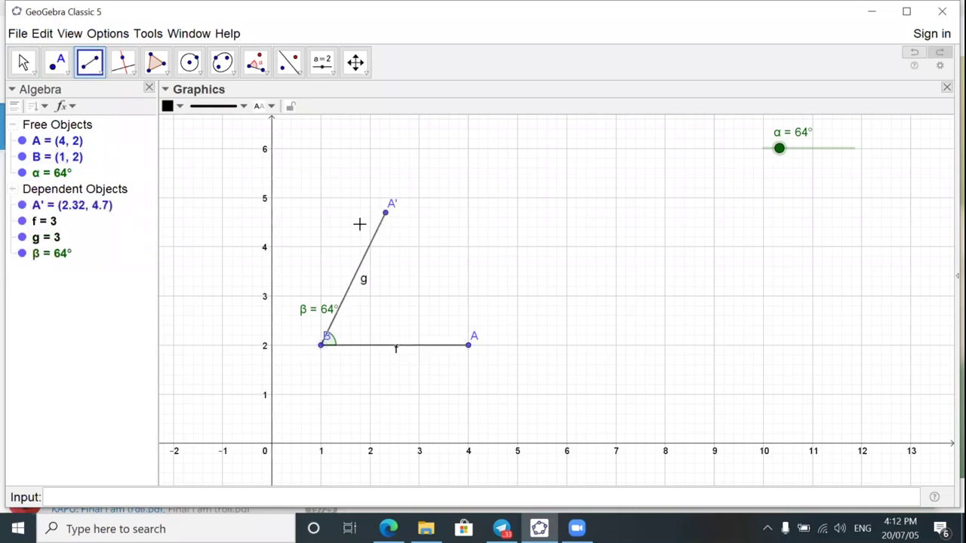
# - Set the α slider to 54° and reposition the whole angle by its horizontal arm, first with B at (5, 2) and finally at (1, 3)
pyautogui.click(23, 62)
pyautogui.moveTo(349, 352); pyautogui.dragTo(543, 345)
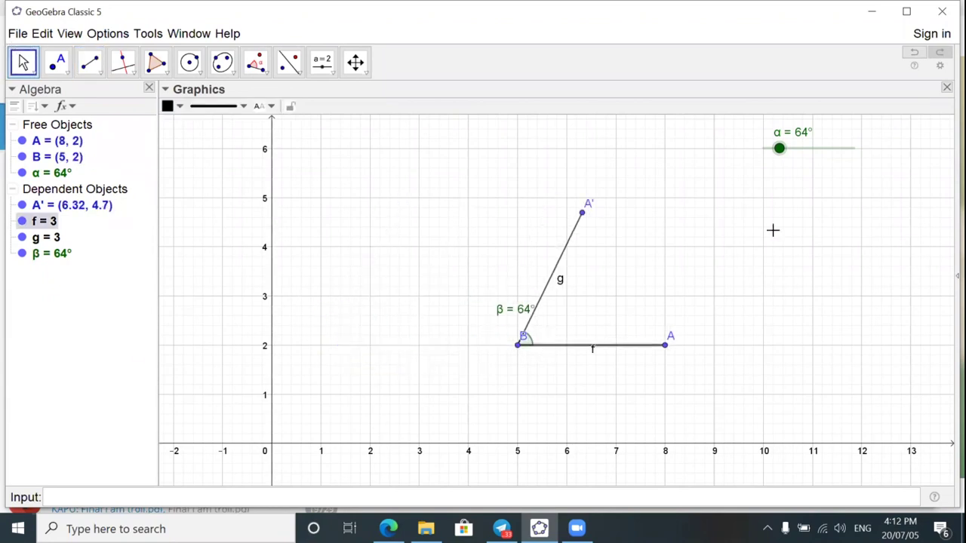
pyautogui.moveTo(778, 149)
pyautogui.mouseDown()
pyautogui.moveTo(797, 150)
pyautogui.moveTo(765, 149)
pyautogui.moveTo(856, 159)
pyautogui.moveTo(764, 152)
pyautogui.moveTo(789, 159)
pyautogui.moveTo(779, 158)
pyautogui.mouseUp()
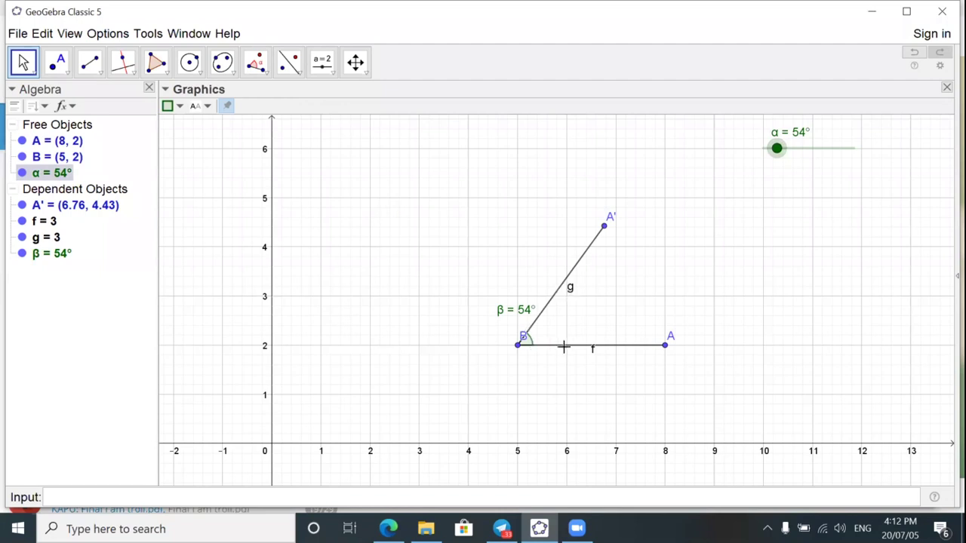
pyautogui.moveTo(558, 348); pyautogui.dragTo(363, 300)
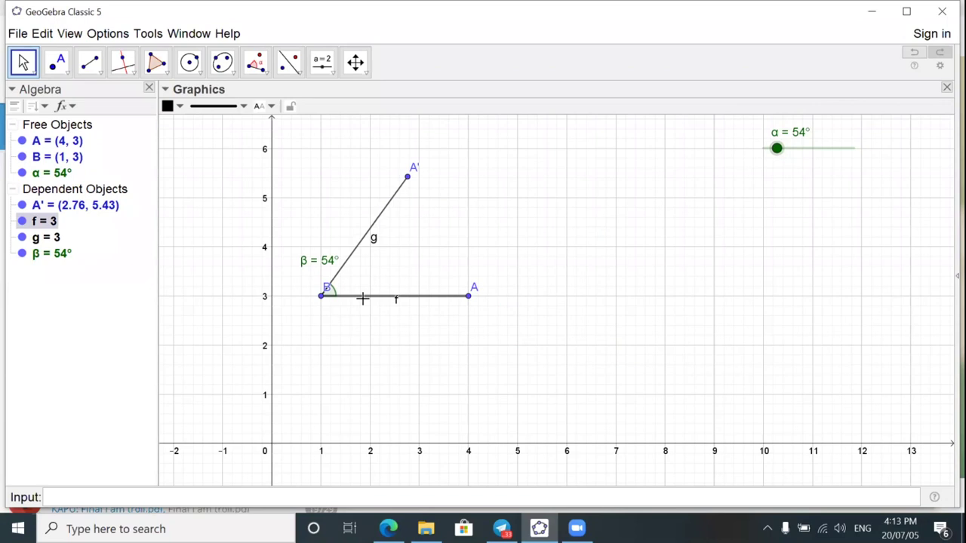
# - Hide the labels of both arm segments f and g, and set the α slider to 36°
pyautogui.rightClick(363, 295)
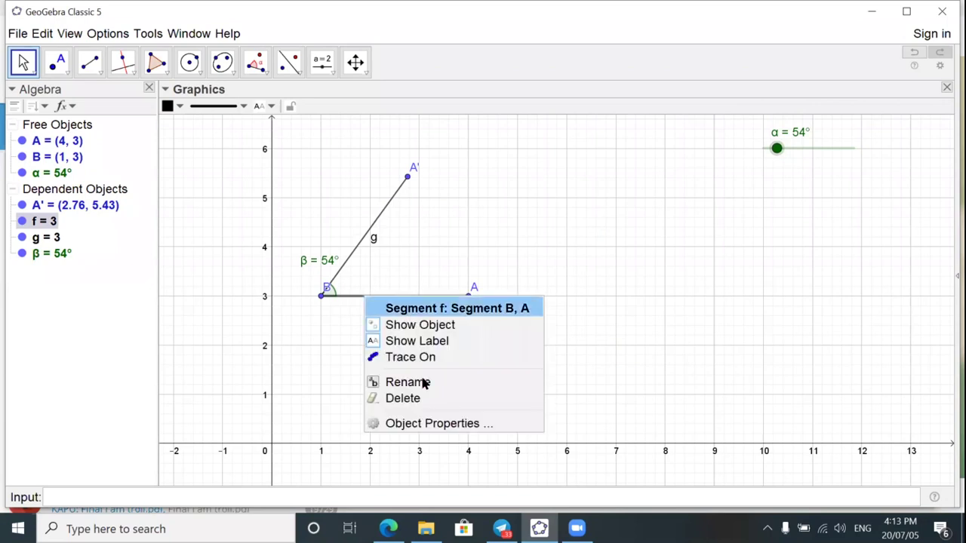
pyautogui.click(433, 424)
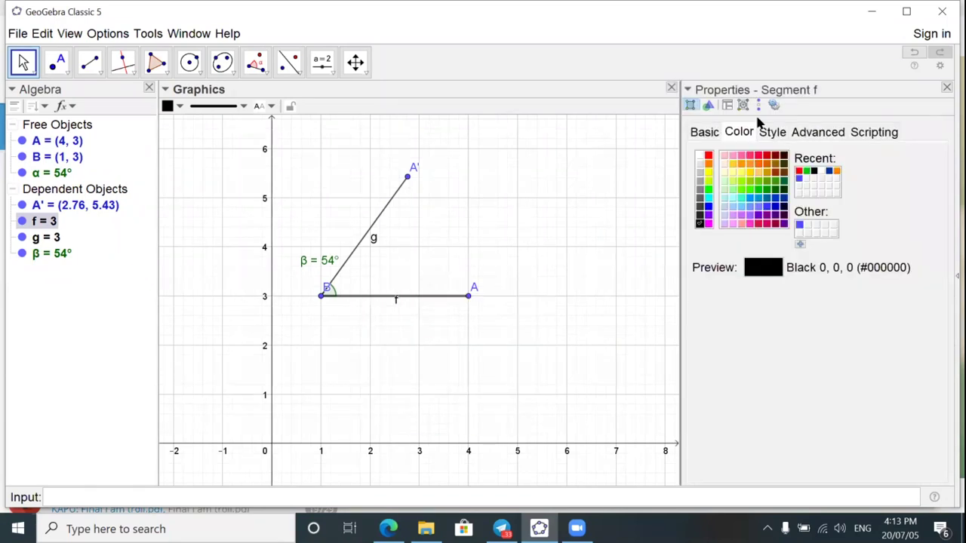
pyautogui.click(707, 132)
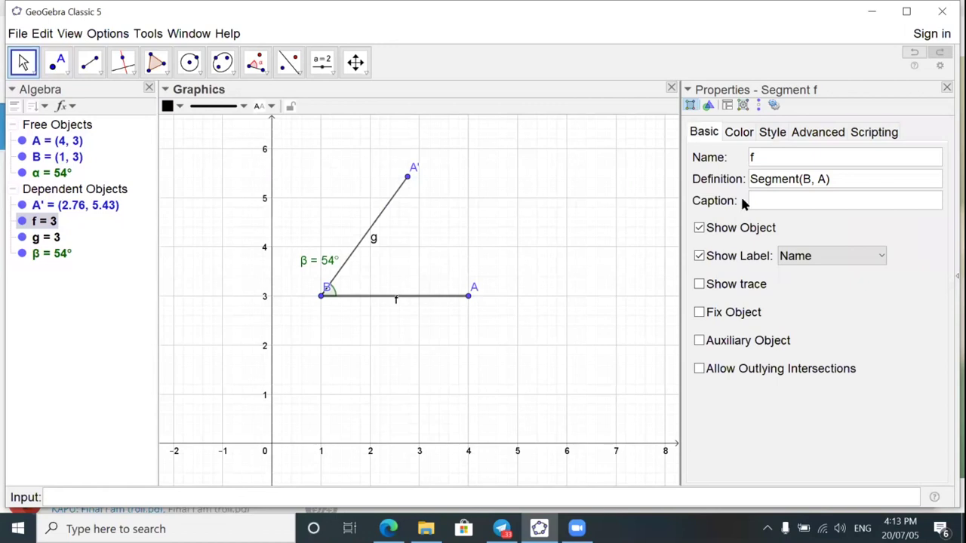
pyautogui.click(699, 256)
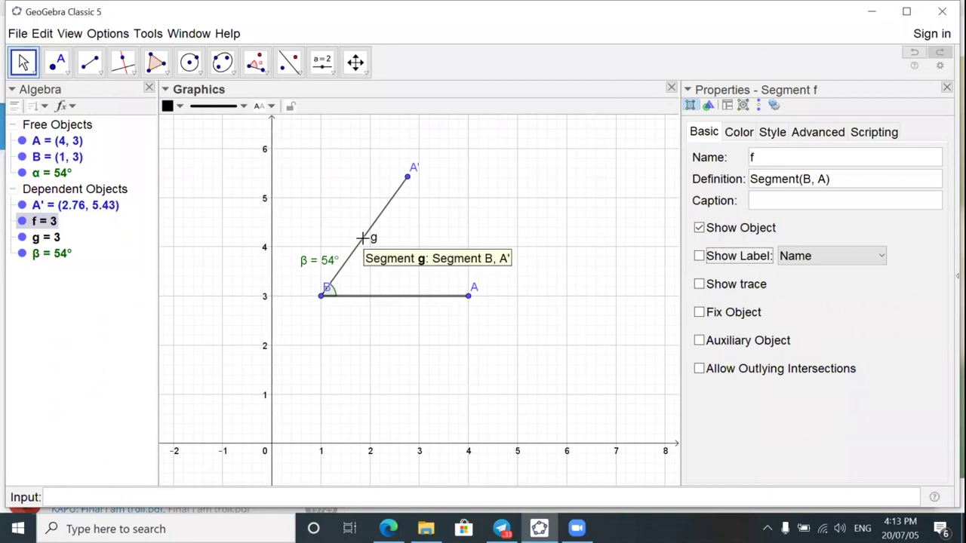
pyautogui.click(698, 256)
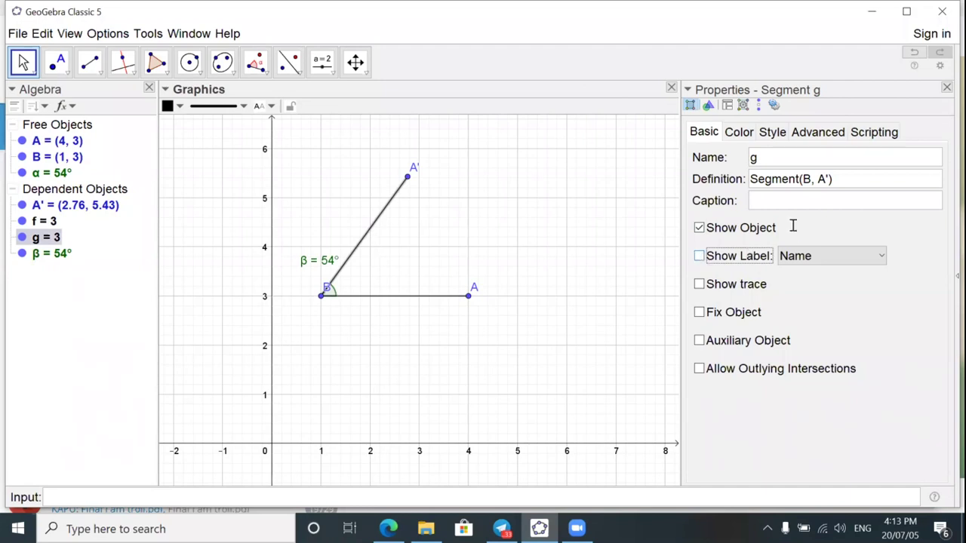
pyautogui.press('Escape')
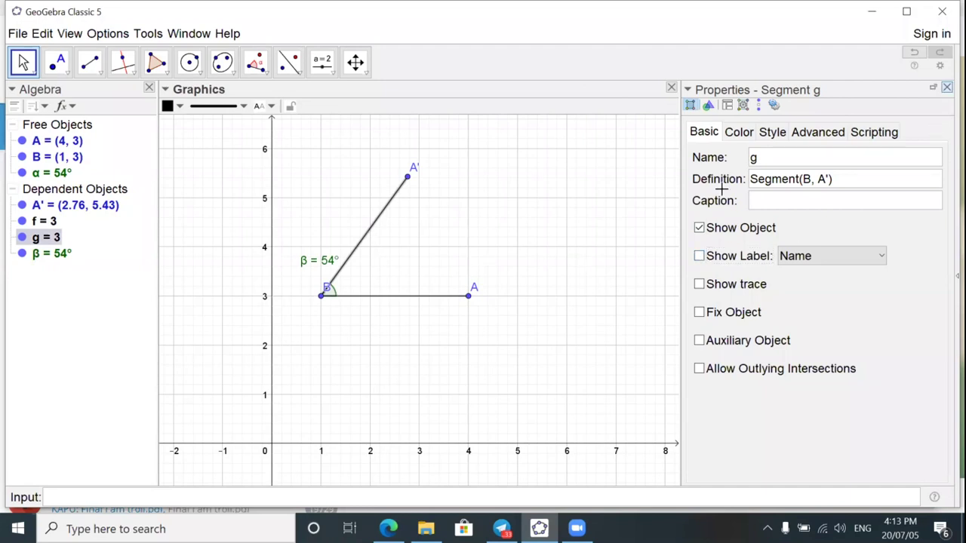
pyautogui.moveTo(783, 150)
pyautogui.mouseDown()
pyautogui.moveTo(792, 155)
pyautogui.moveTo(762, 156)
pyautogui.moveTo(815, 162)
pyautogui.moveTo(774, 157)
pyautogui.mouseUp()
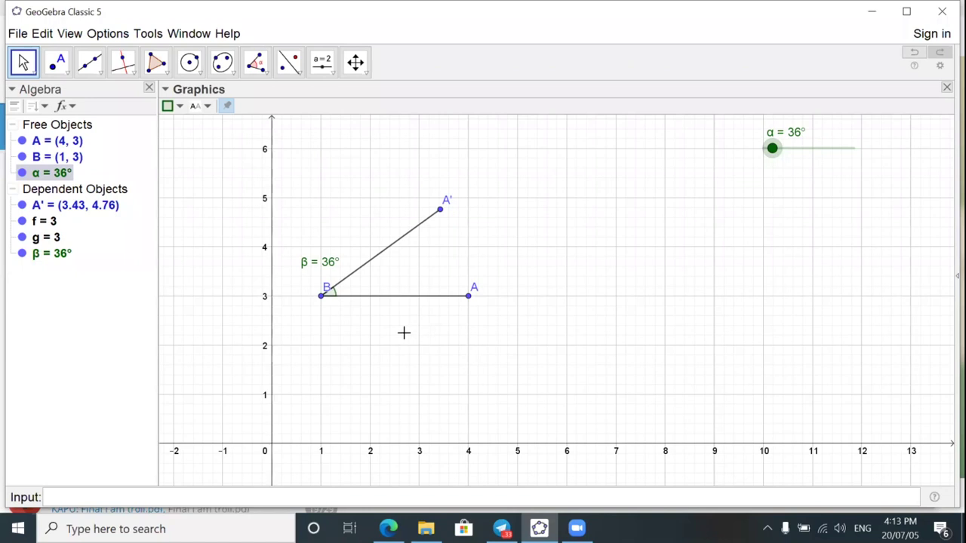
# - Add the text "Zero Angle" at about (5, 3) beside point A, and set the α slider to 44°
pyautogui.click(332, 76)
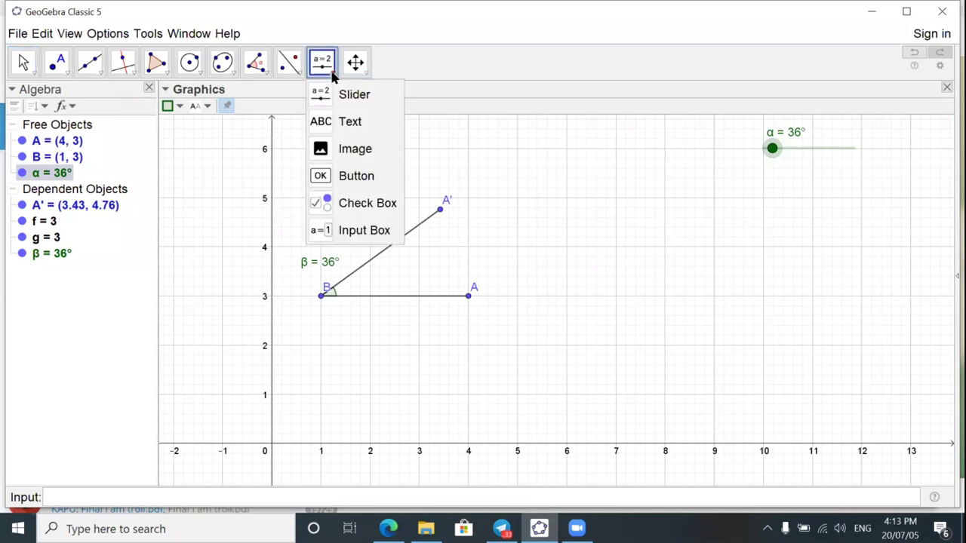
pyautogui.click(332, 121)
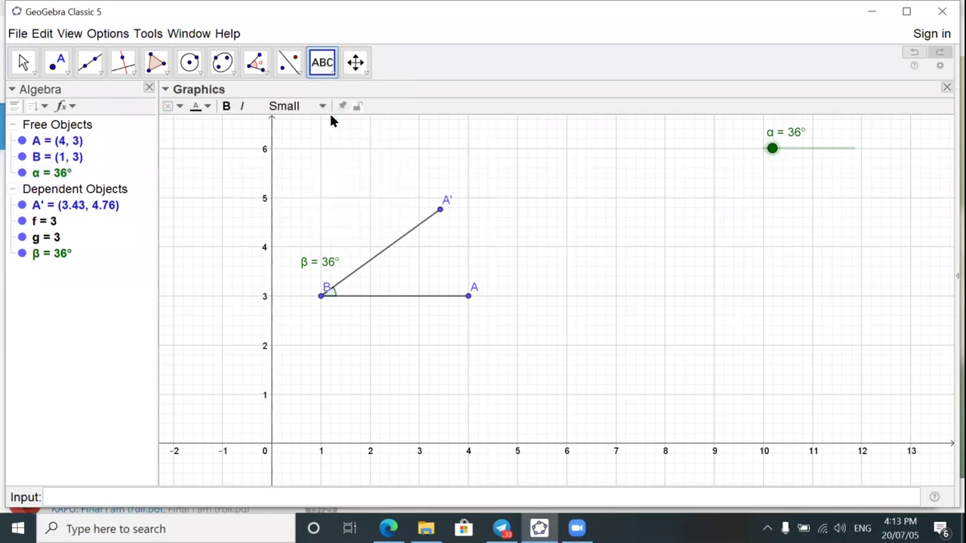
pyautogui.click(519, 295)
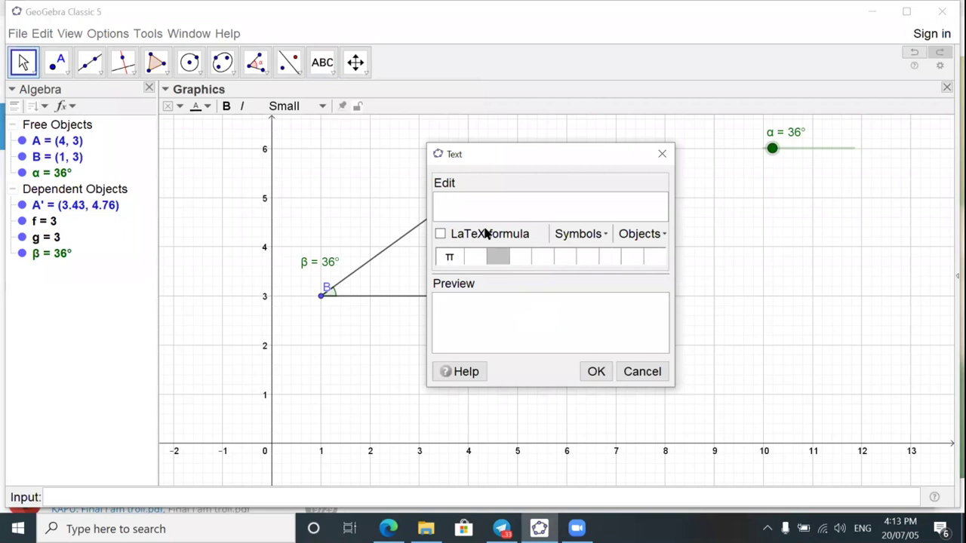
pyautogui.click(454, 202)
pyautogui.write('Z')
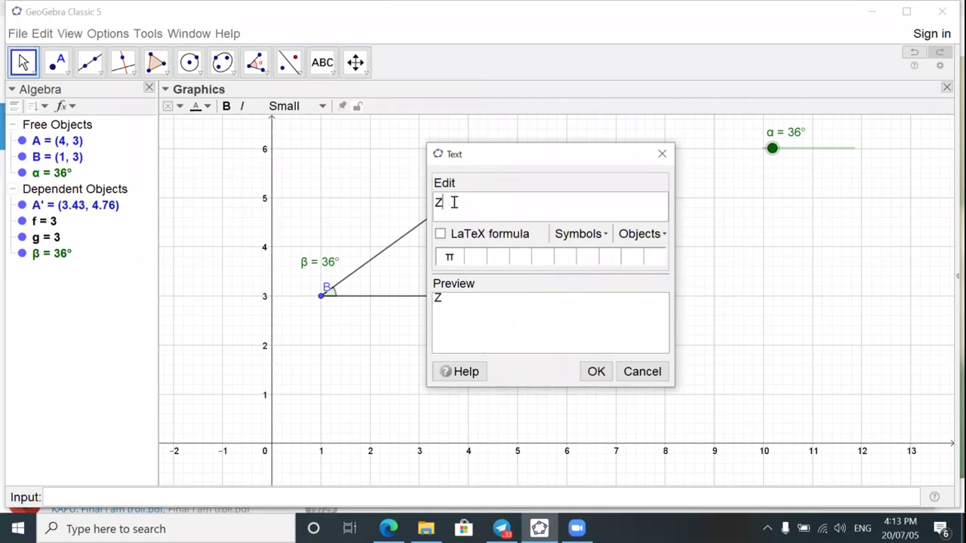
pyautogui.write('ero Angle')
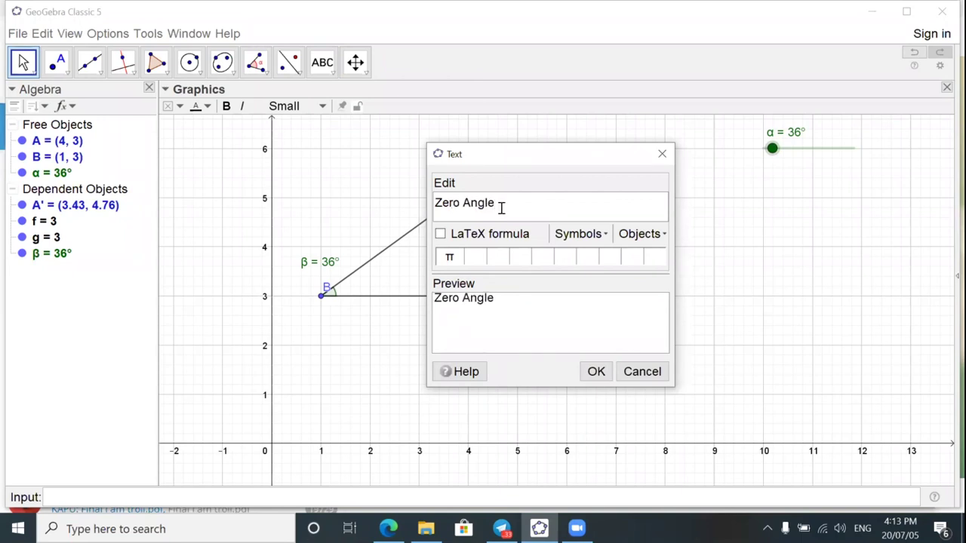
pyautogui.click(598, 370)
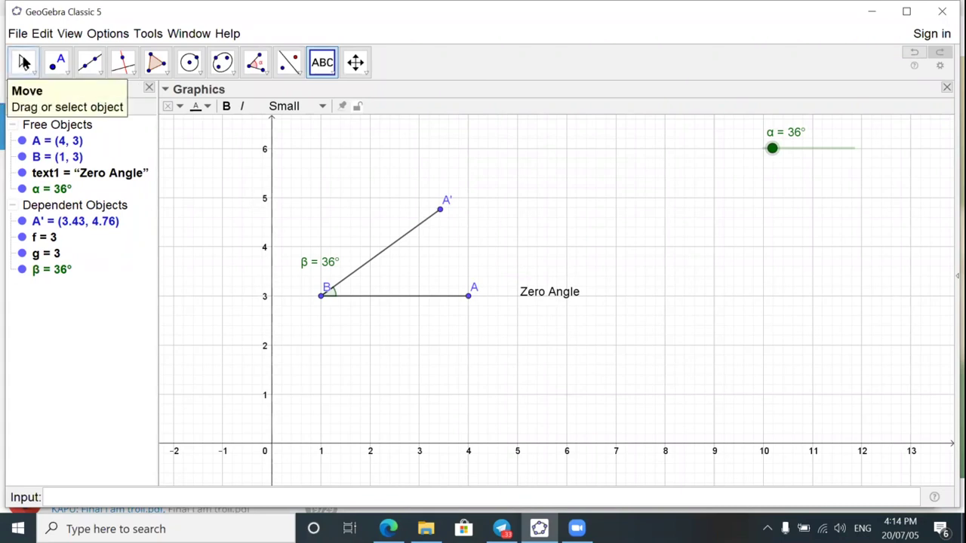
pyautogui.click(23, 63)
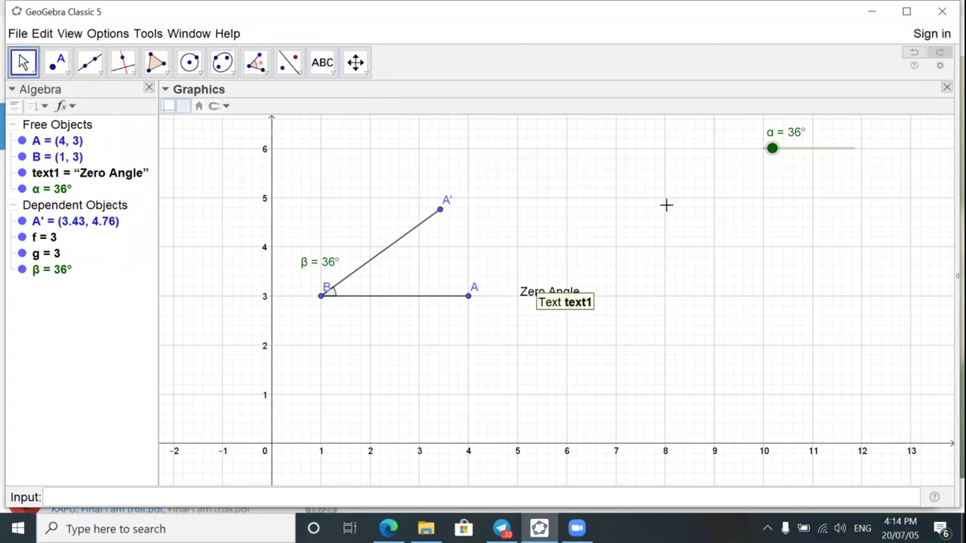
pyautogui.moveTo(763, 153)
pyautogui.mouseDown()
pyautogui.moveTo(753, 153)
pyautogui.moveTo(777, 159)
pyautogui.mouseUp()
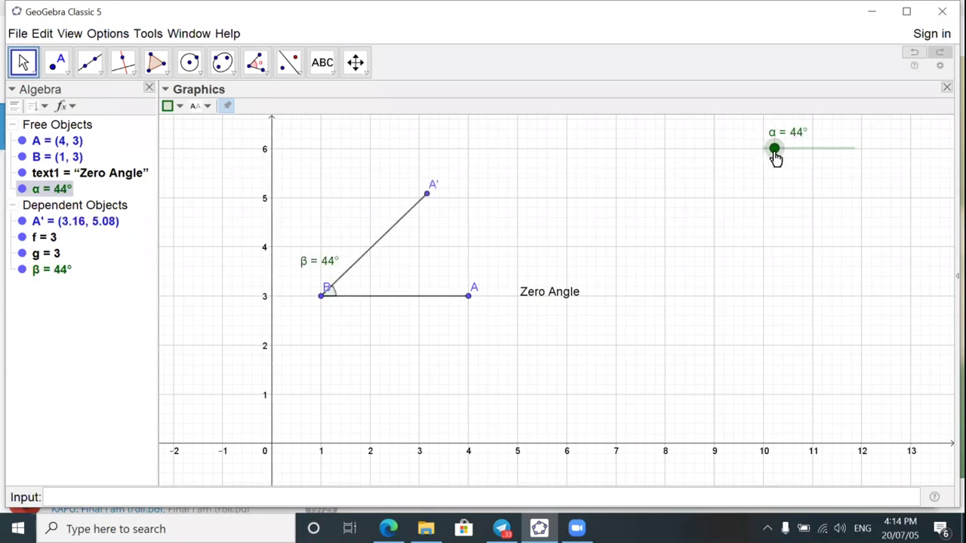
# - Set the "Zero Angle" text's condition to show object to β=0°, and move the α slider to 20°
pyautogui.click(547, 298)
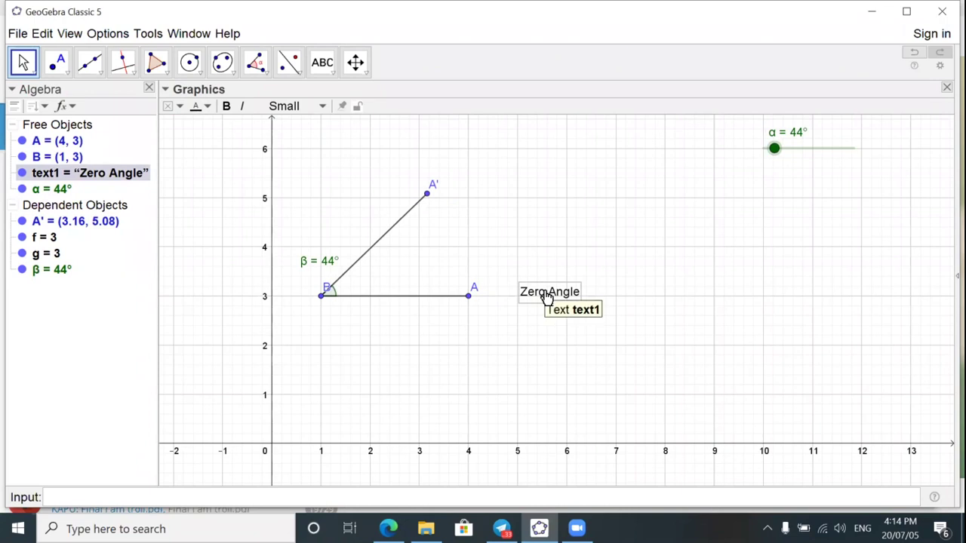
pyautogui.rightClick(545, 292)
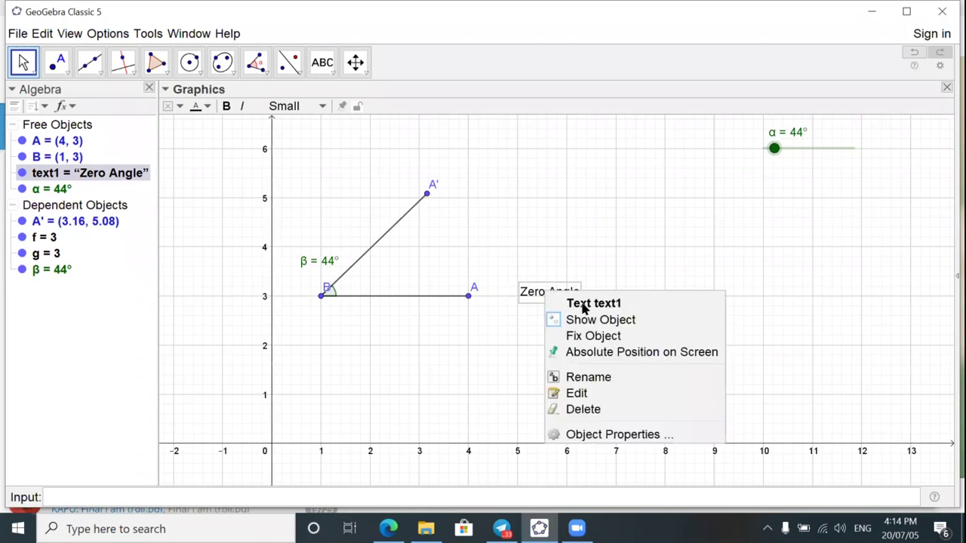
pyautogui.click(624, 434)
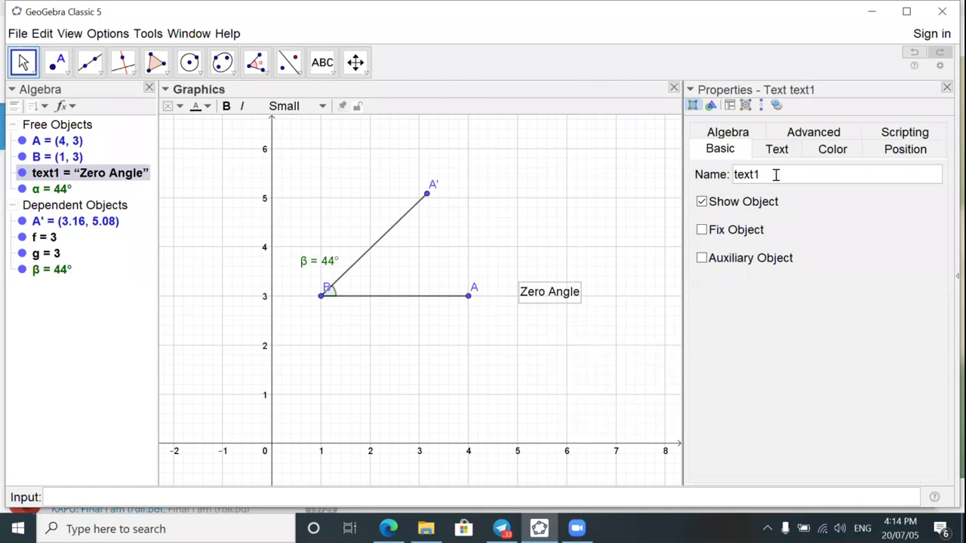
pyautogui.click(910, 150)
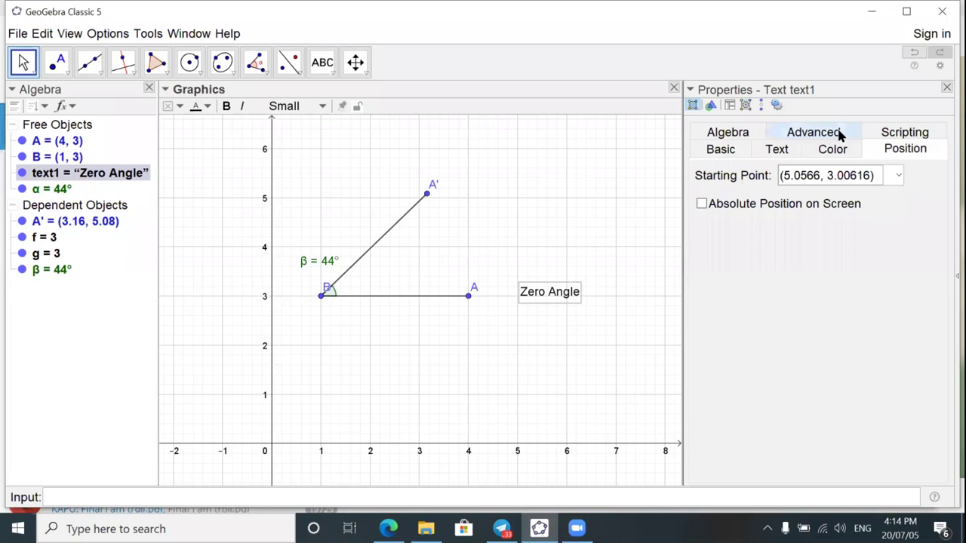
pyautogui.click(837, 137)
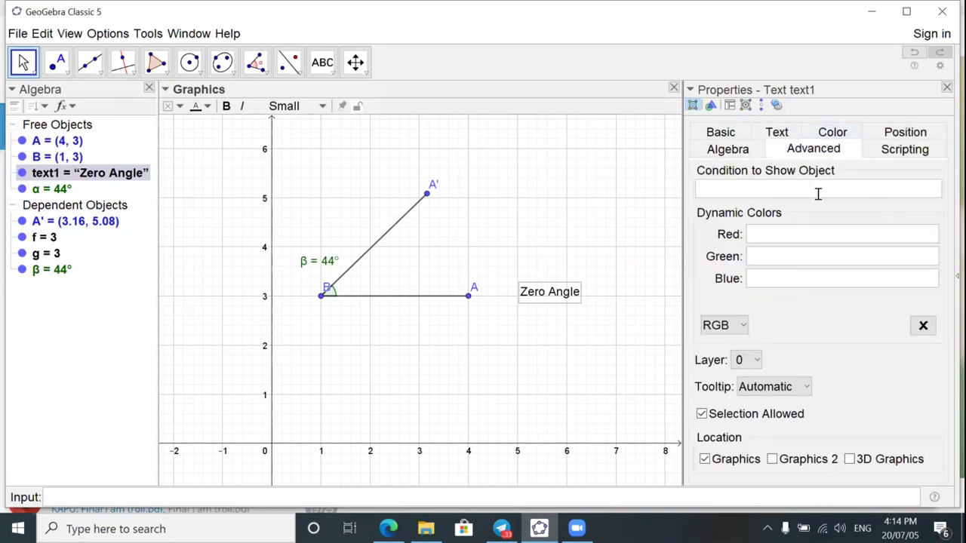
pyautogui.click(789, 188)
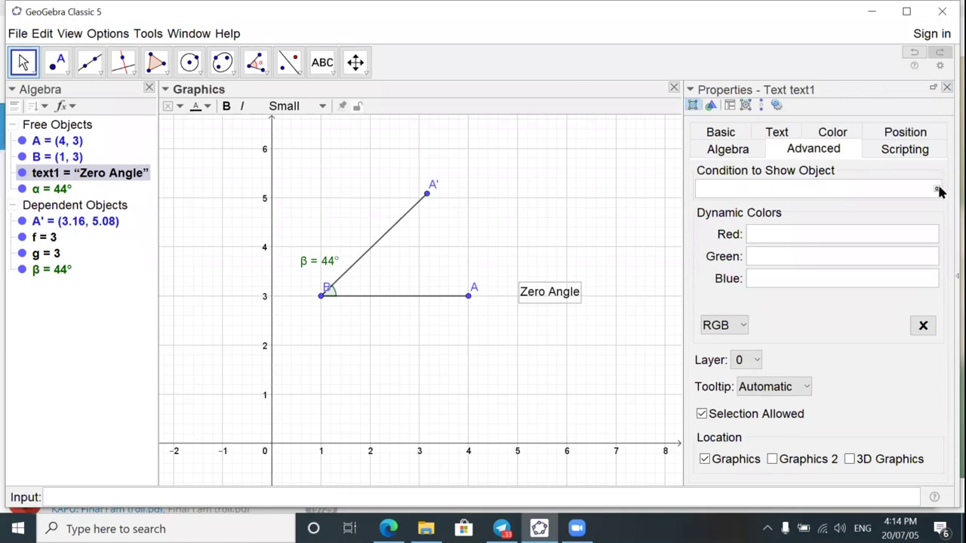
pyautogui.click(938, 189)
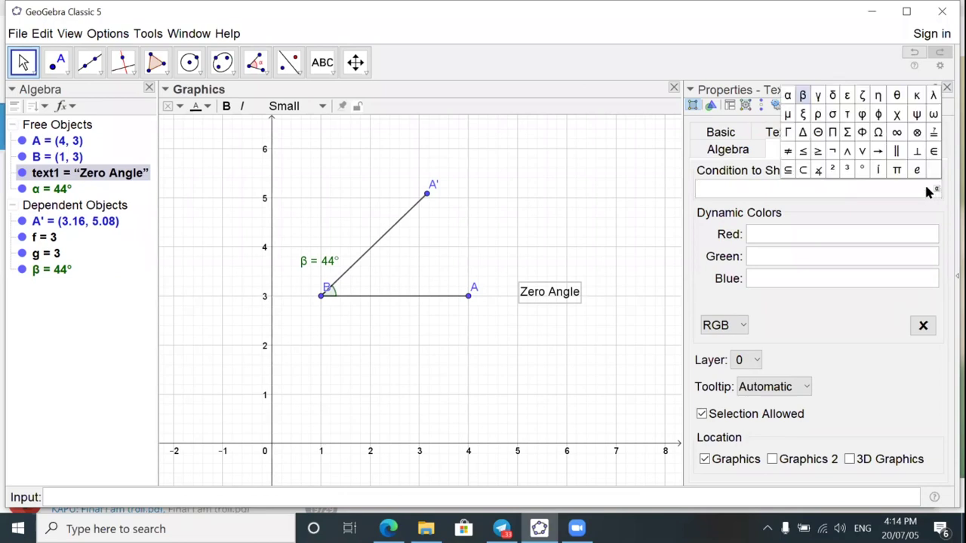
pyautogui.click(803, 96)
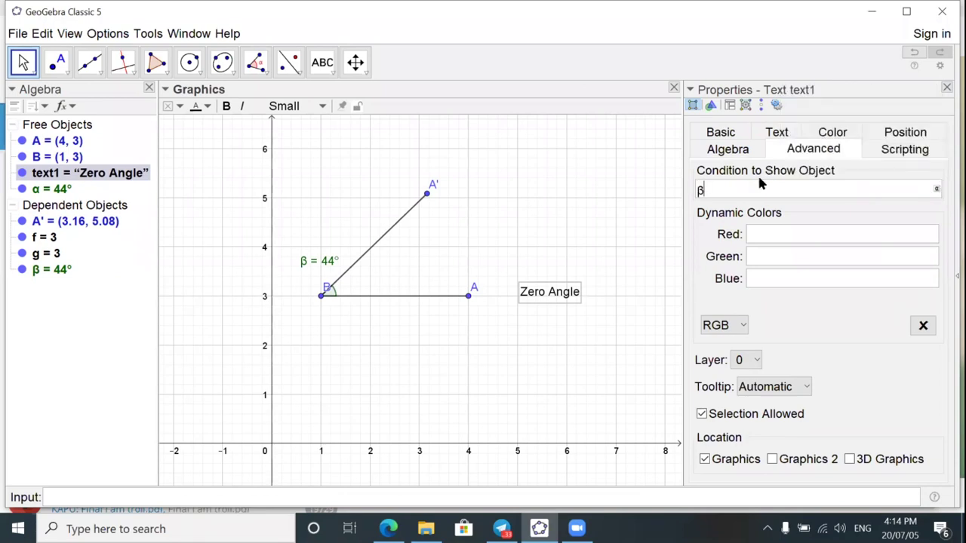
pyautogui.write('=0')
pyautogui.click(936, 188)
pyautogui.click(863, 169)
pyautogui.click(946, 88)
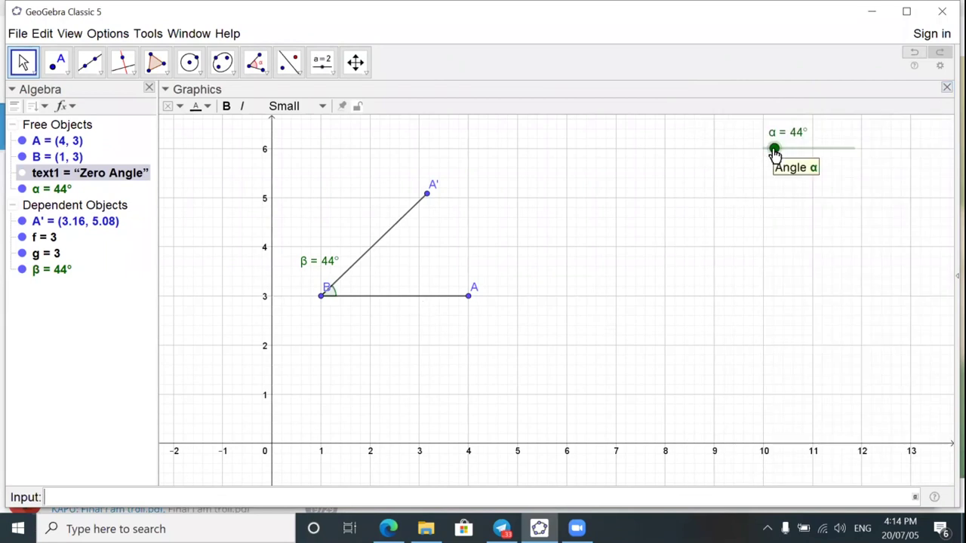
pyautogui.moveTo(775, 153)
pyautogui.mouseDown()
pyautogui.moveTo(761, 153)
pyautogui.moveTo(770, 157)
pyautogui.mouseUp()
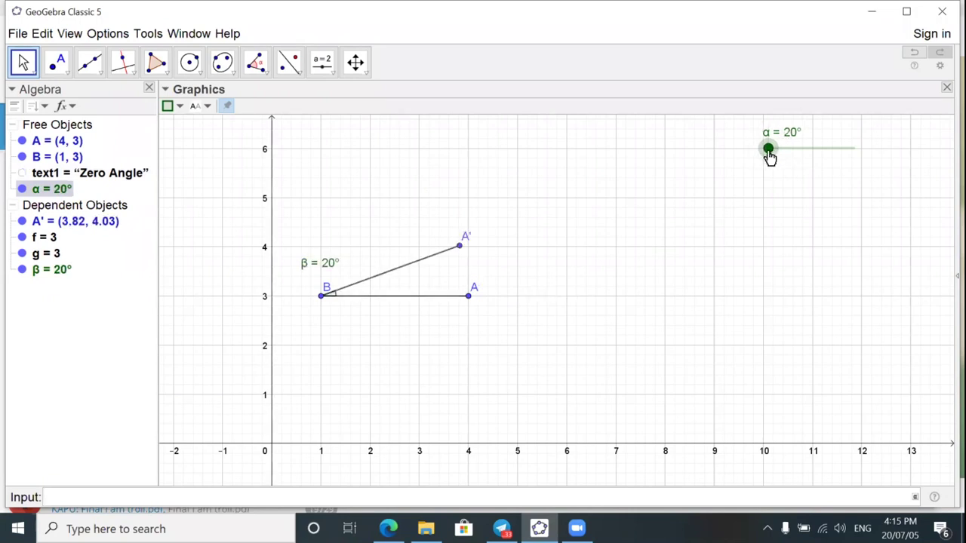
pyautogui.moveTo(769, 156); pyautogui.dragTo(768, 149)
# - Add the text "Acute Angle" at about (5, 3) beside point A, and move the α slider to 0° and finally to 16°
pyautogui.click(327, 72)
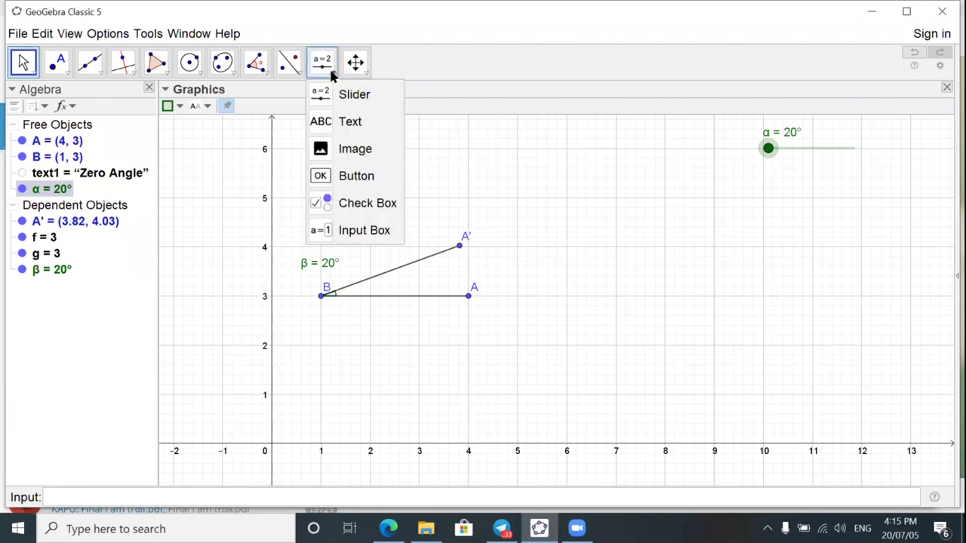
pyautogui.click(337, 117)
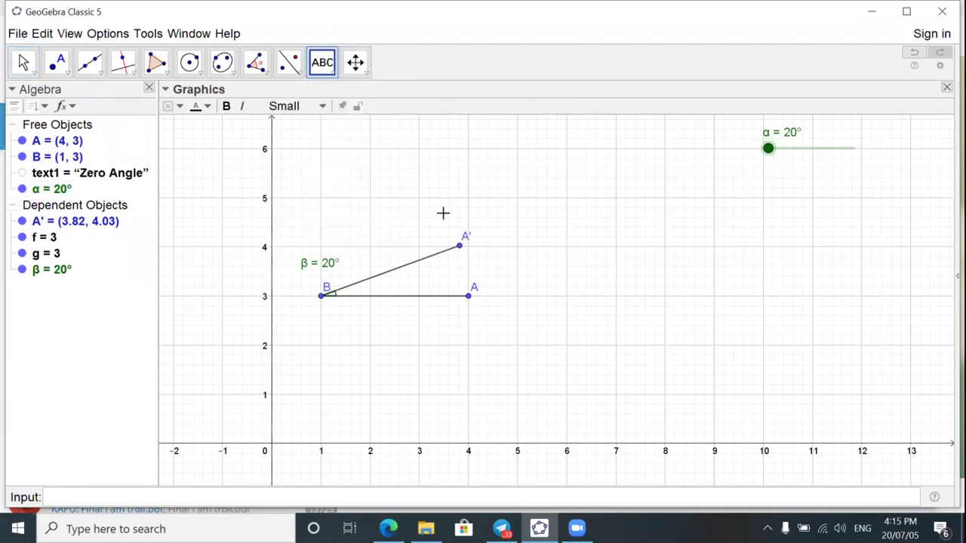
pyautogui.click(516, 294)
pyautogui.write('Acute Angl')
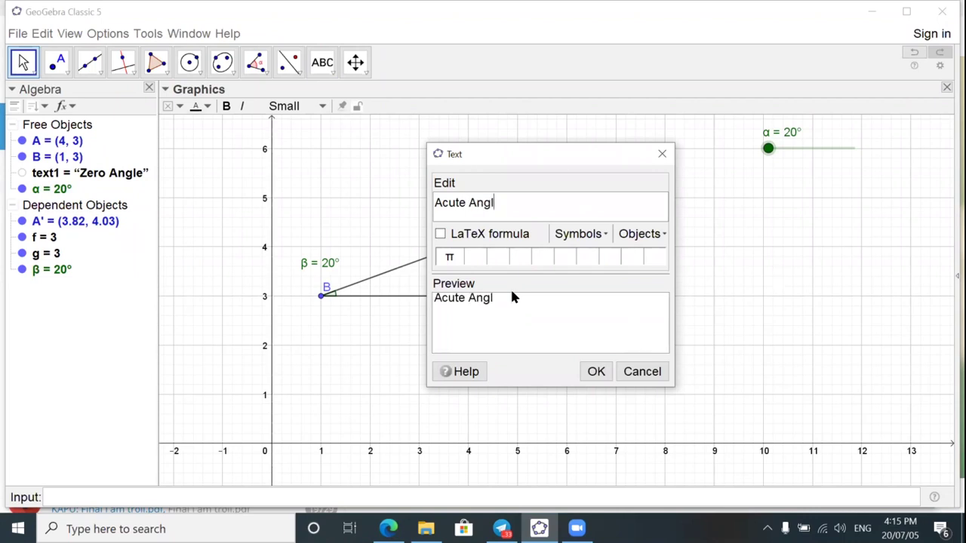
pyautogui.write('e')
pyautogui.click(596, 371)
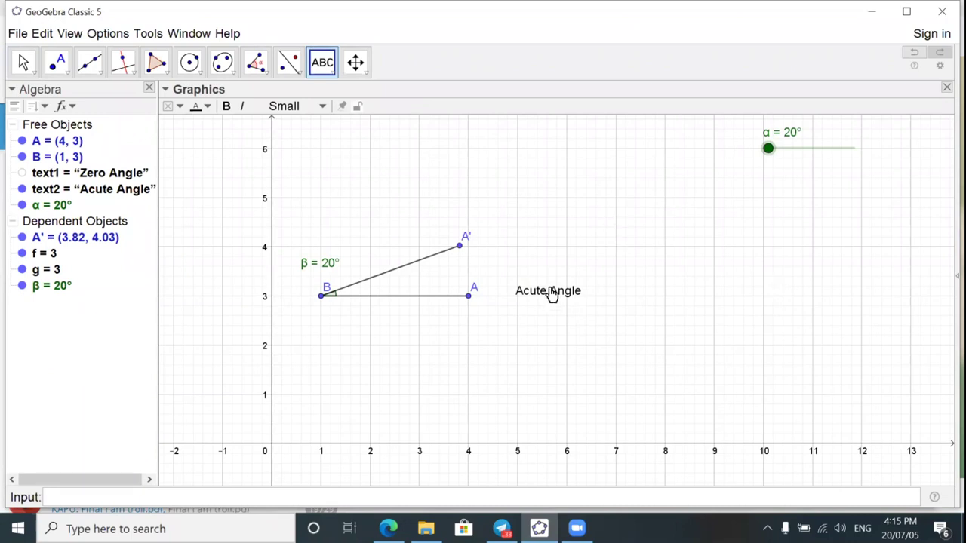
pyautogui.moveTo(769, 153); pyautogui.dragTo(744, 156)
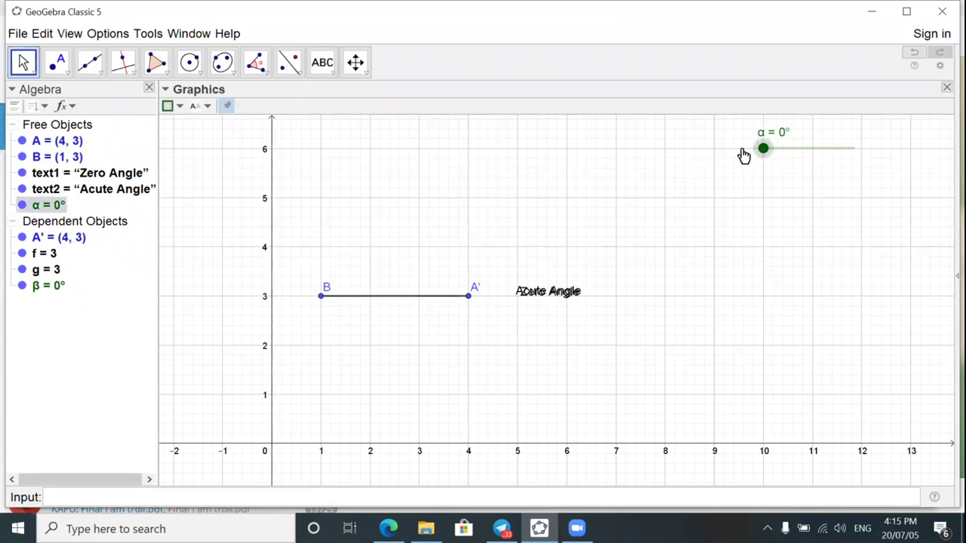
pyautogui.click(768, 156)
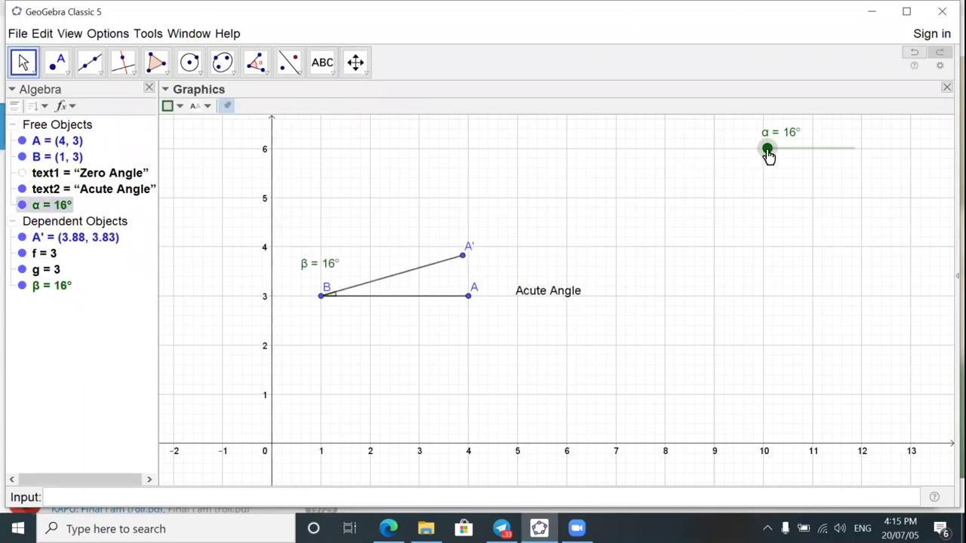
# - Set the "Acute Angle" text's condition to show object to 0°<β<90°, and move the α slider to 72°
pyautogui.rightClick(556, 293)
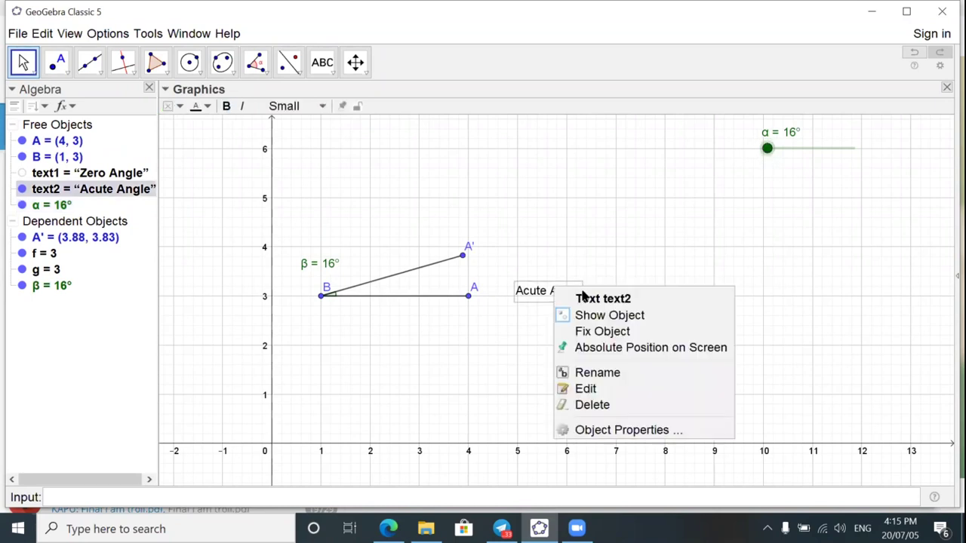
pyautogui.click(624, 432)
pyautogui.click(746, 191)
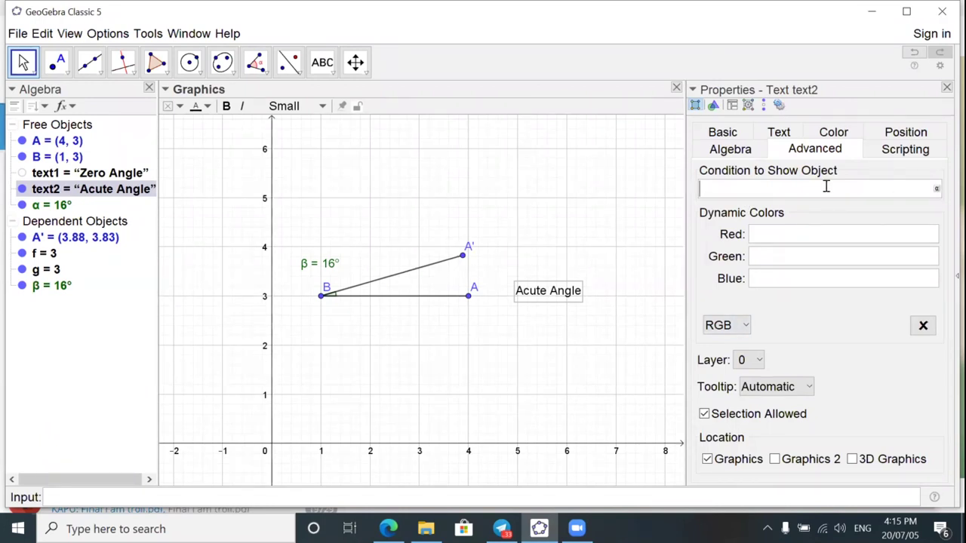
pyautogui.write('0')
pyautogui.click(936, 190)
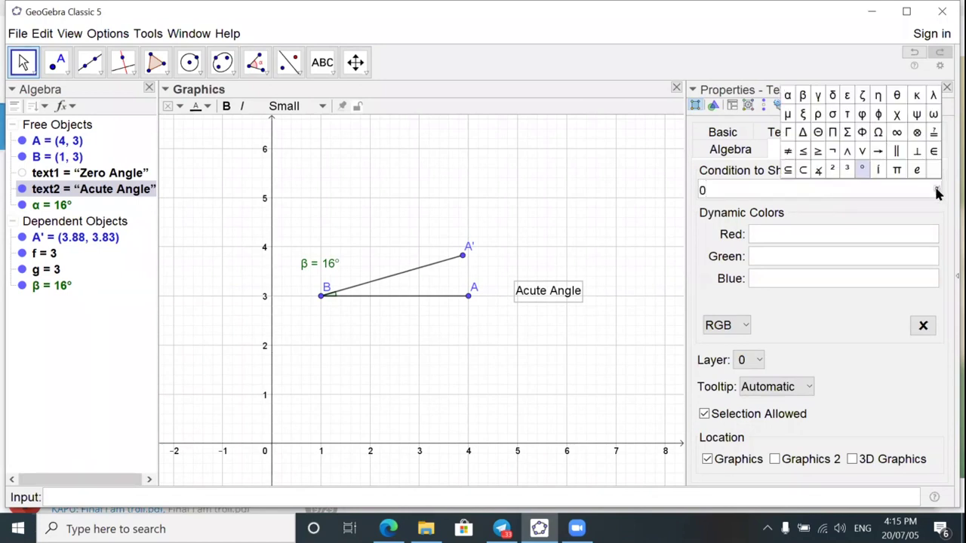
pyautogui.click(864, 170)
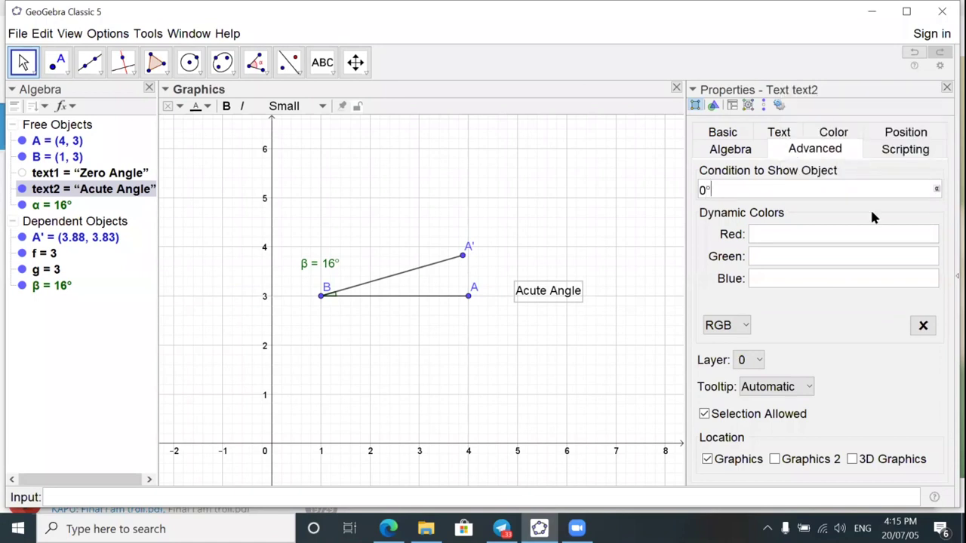
pyautogui.write('<')
pyautogui.click(939, 191)
pyautogui.click(802, 96)
pyautogui.write('<')
pyautogui.click(939, 190)
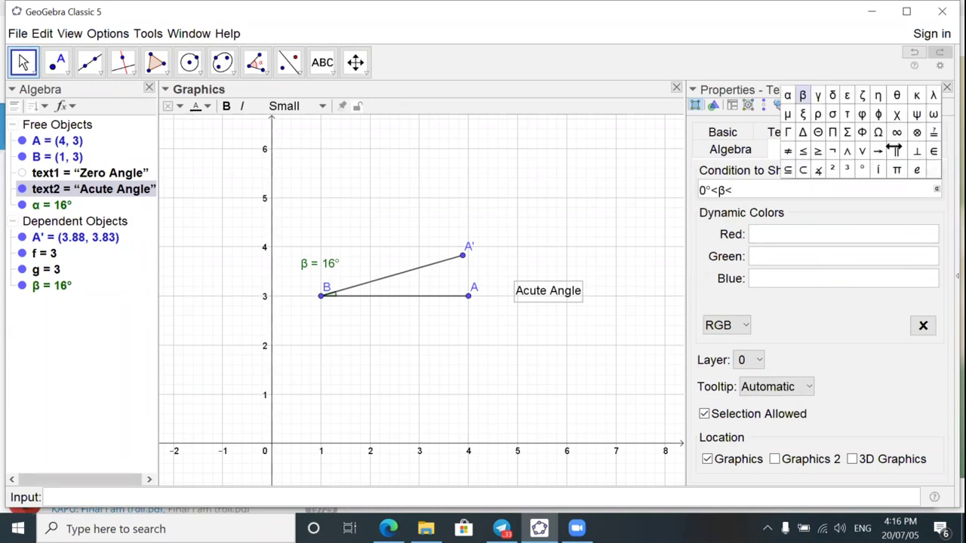
pyautogui.click(939, 190)
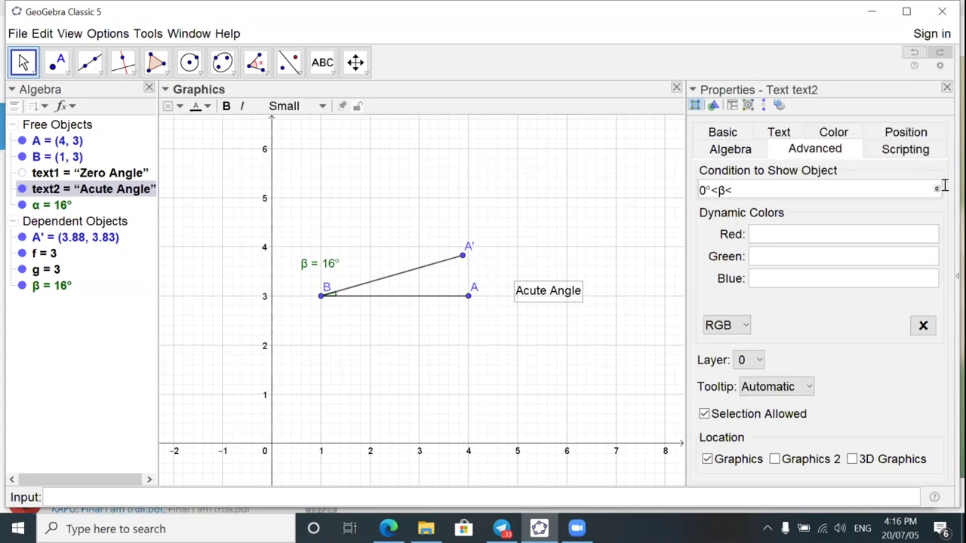
pyautogui.write('90')
pyautogui.click(937, 190)
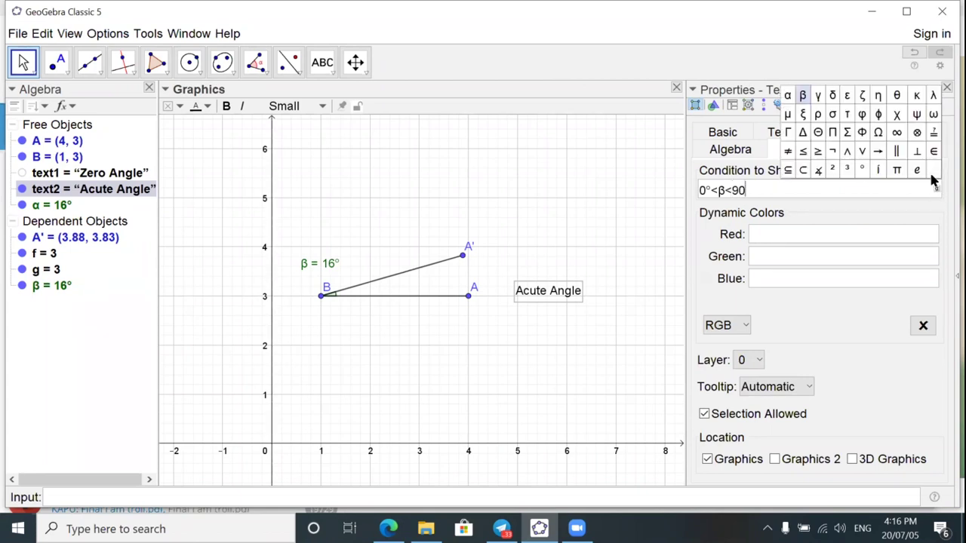
pyautogui.click(862, 169)
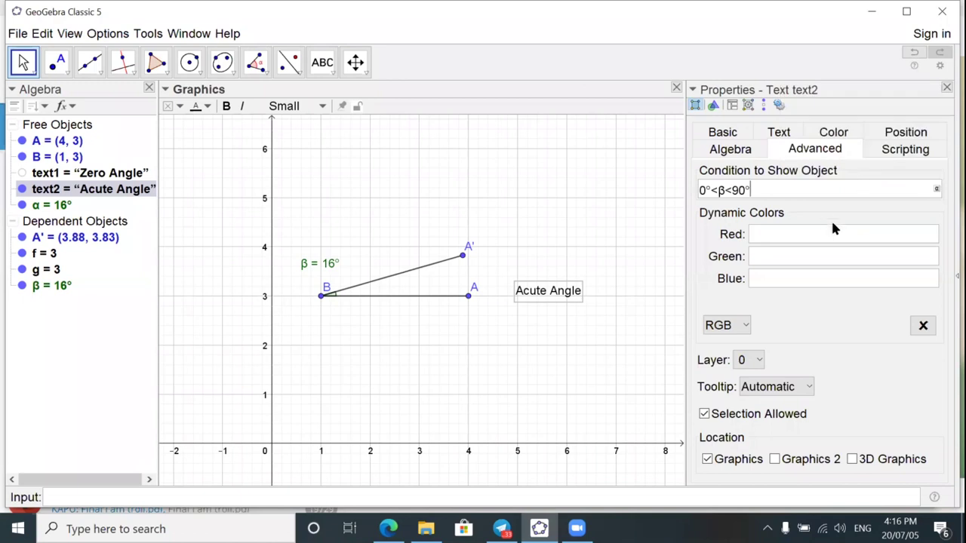
pyautogui.click(946, 88)
pyautogui.moveTo(768, 149); pyautogui.dragTo(783, 158)
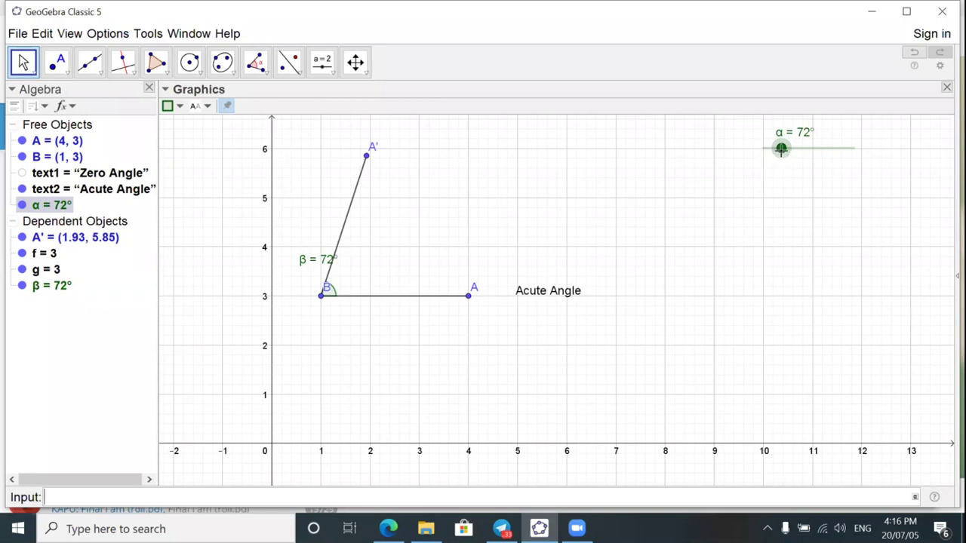
# - Add the text "Right Angle" at about (5, 3) and move it just below the "Acute Angle" text
pyautogui.click(323, 65)
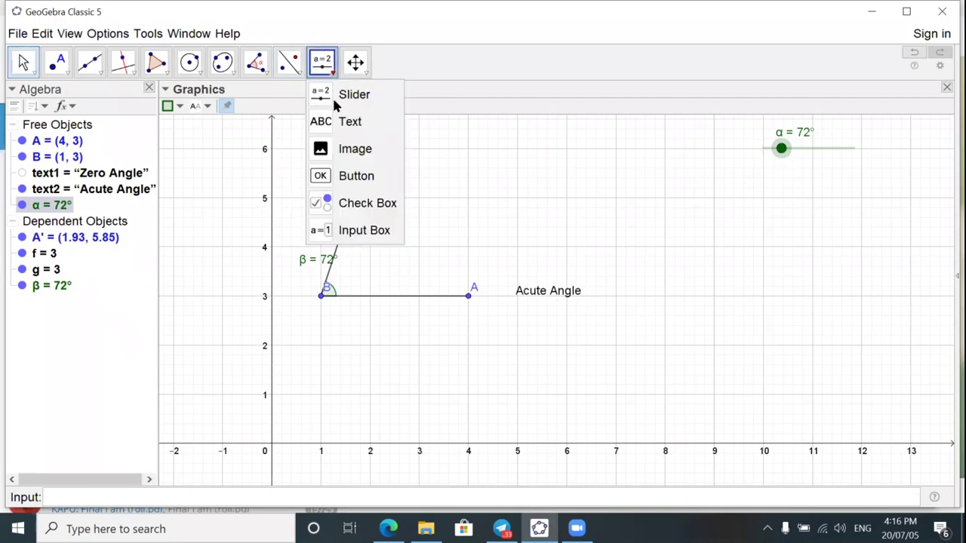
pyautogui.click(343, 121)
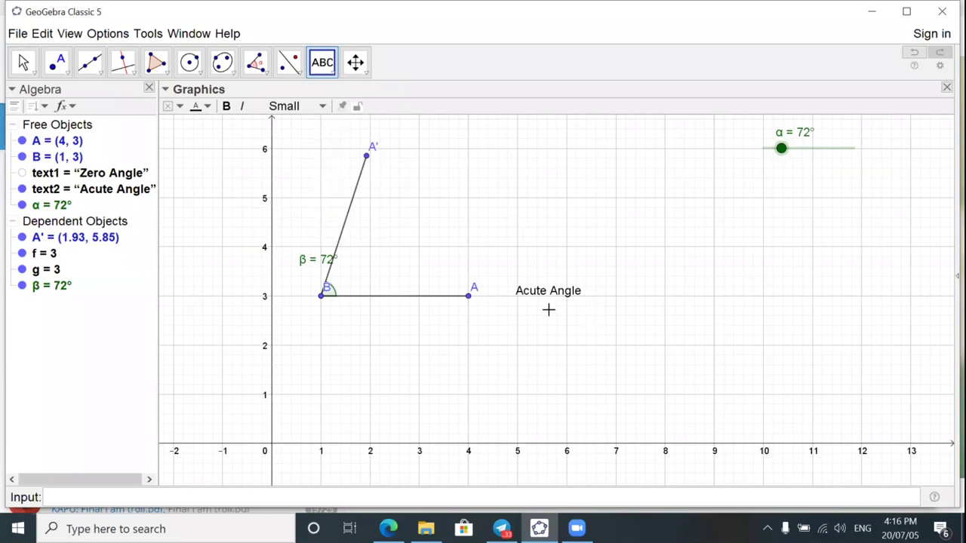
pyautogui.click(518, 295)
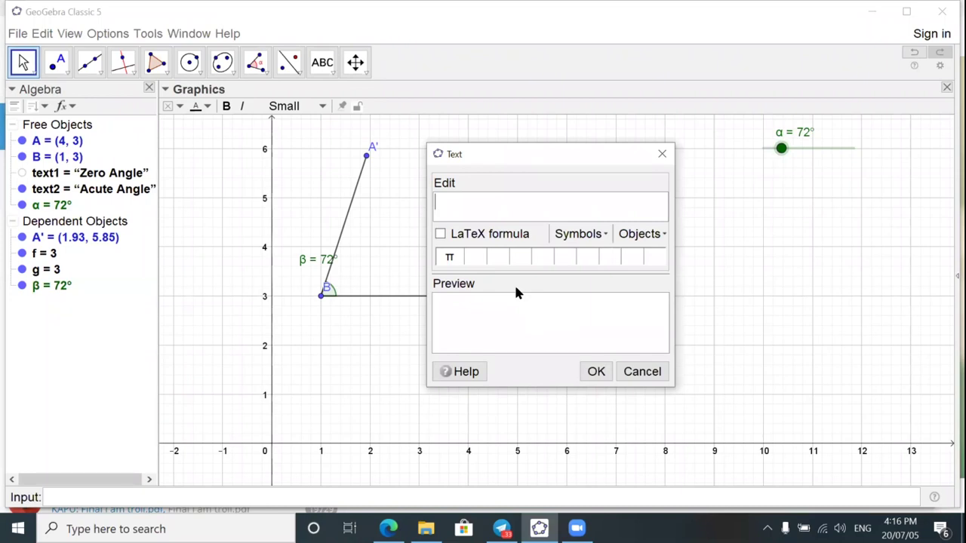
pyautogui.write('Right Angle')
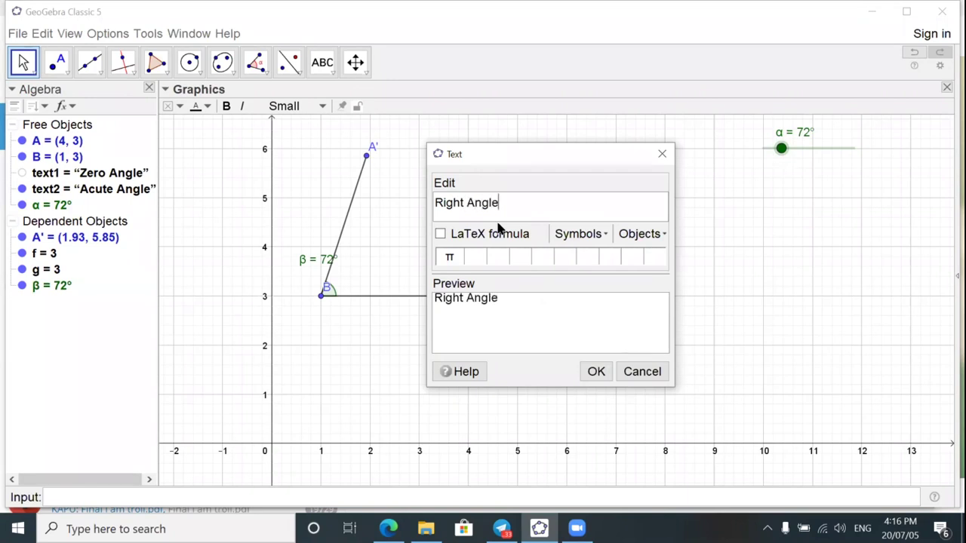
pyautogui.click(596, 371)
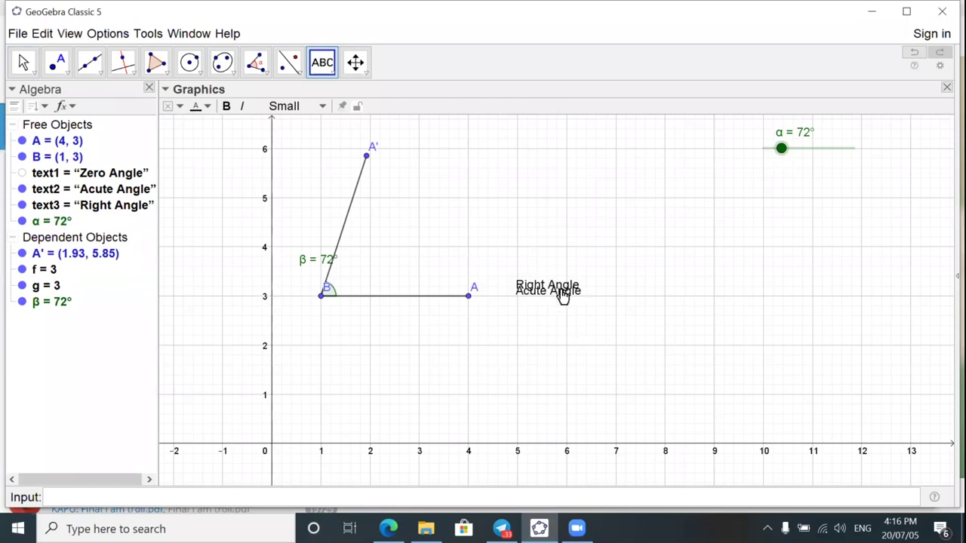
pyautogui.click(541, 293)
pyautogui.click(640, 370)
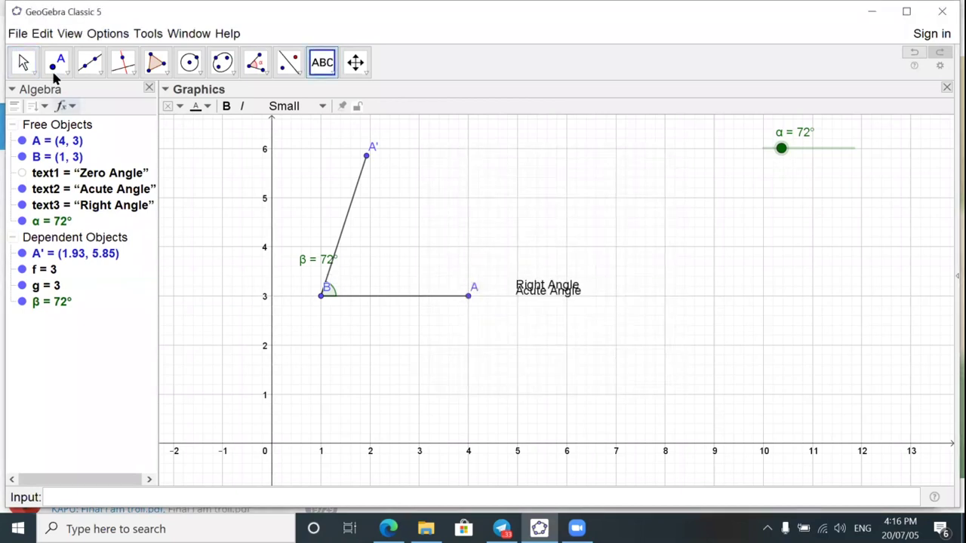
pyautogui.click(23, 62)
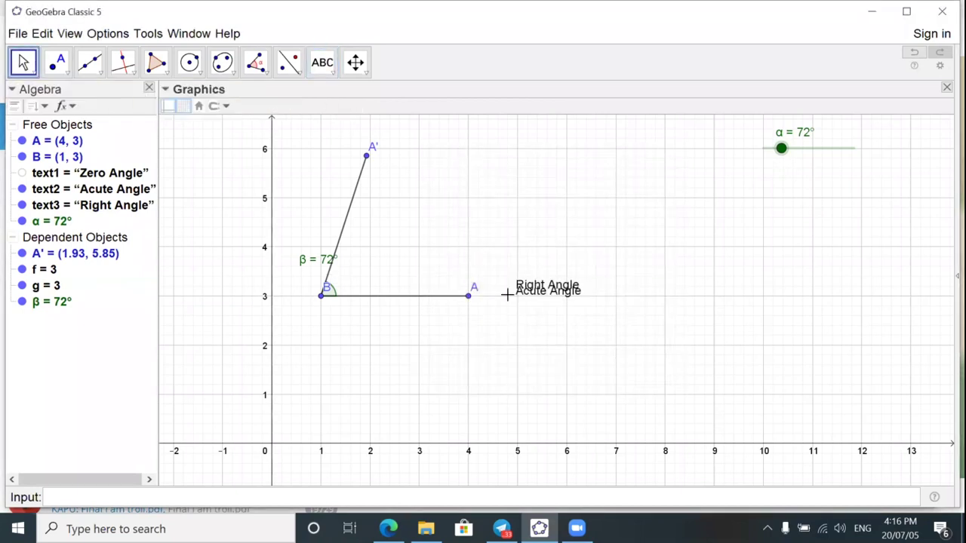
pyautogui.click(547, 313)
# - Set the "Right Angle" text's condition to show object to β=90°
pyautogui.rightClick(547, 309)
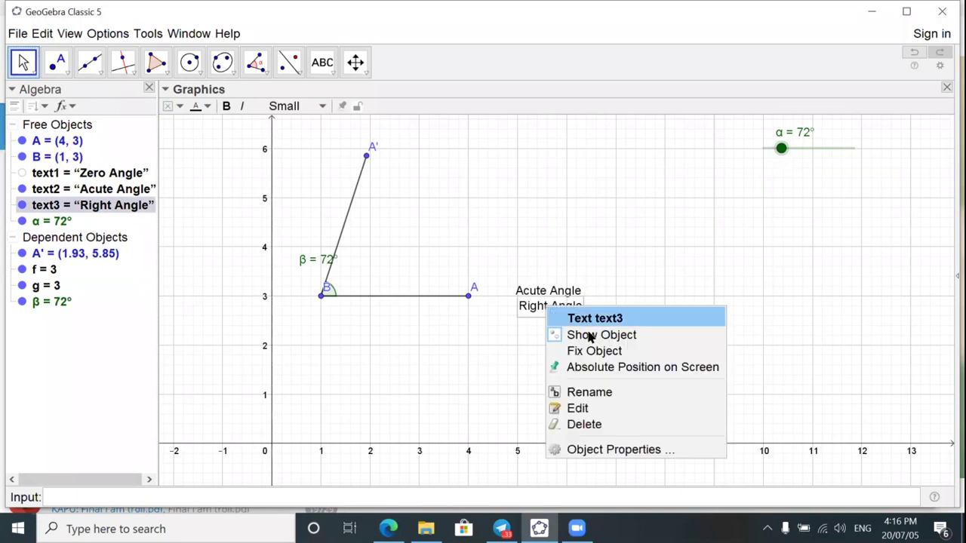
pyautogui.click(609, 451)
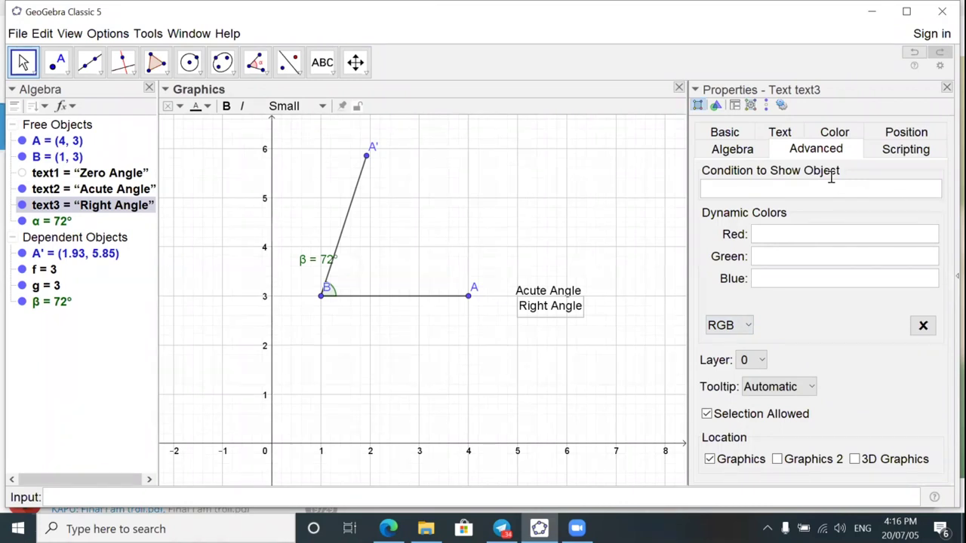
pyautogui.click(935, 188)
pyautogui.click(802, 97)
pyautogui.write('=90')
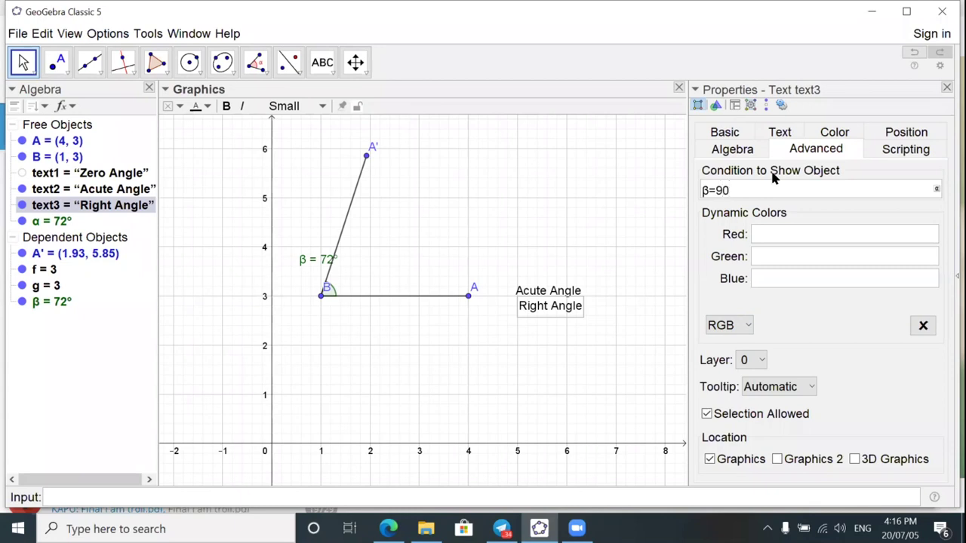
pyautogui.click(937, 189)
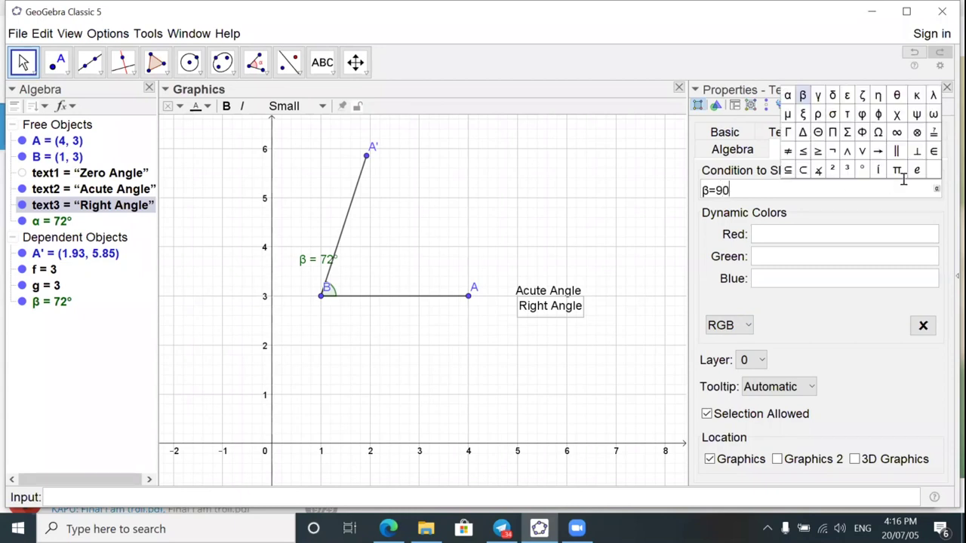
pyautogui.click(862, 169)
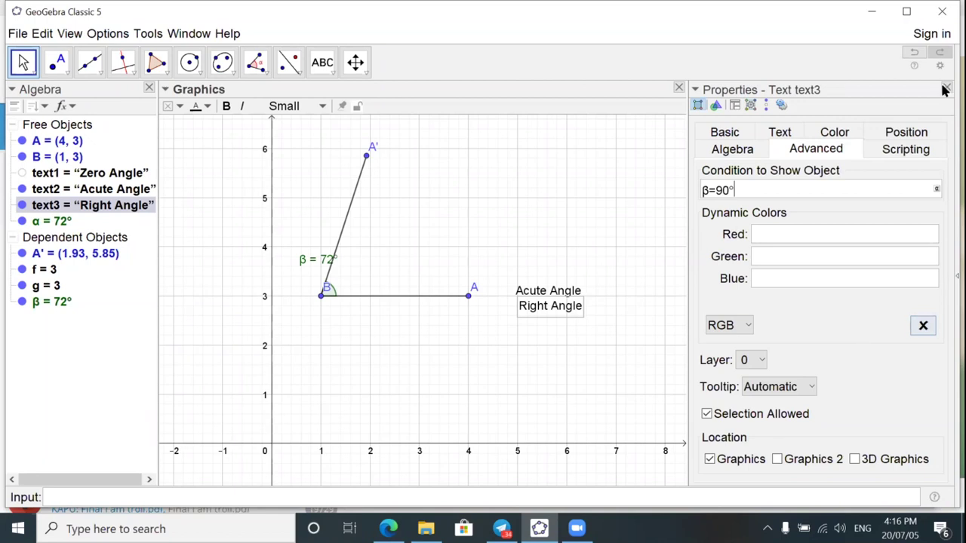
pyautogui.press('Return')
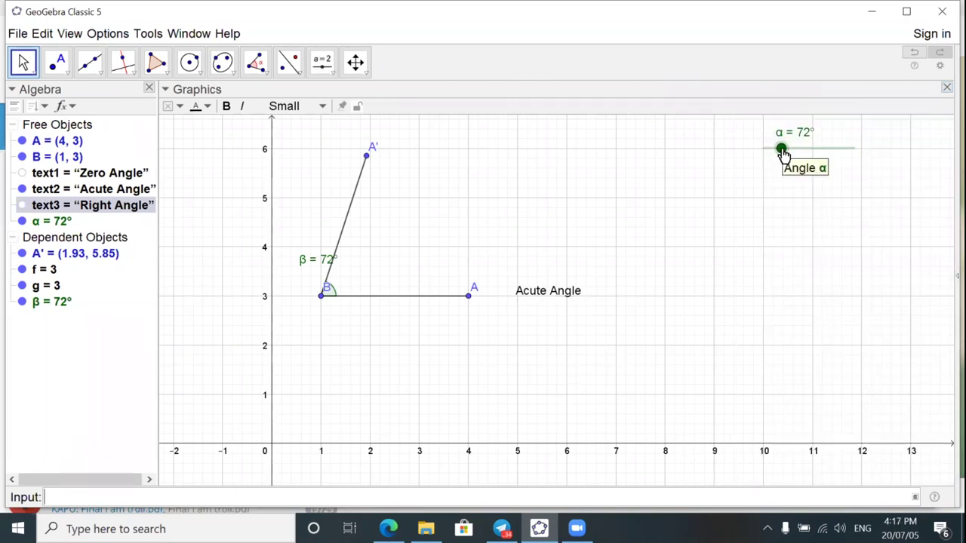
# - Set the α slider to 90° and move the "Right Angle" text up to about (5, 3), level with point A
pyautogui.click(781, 149)
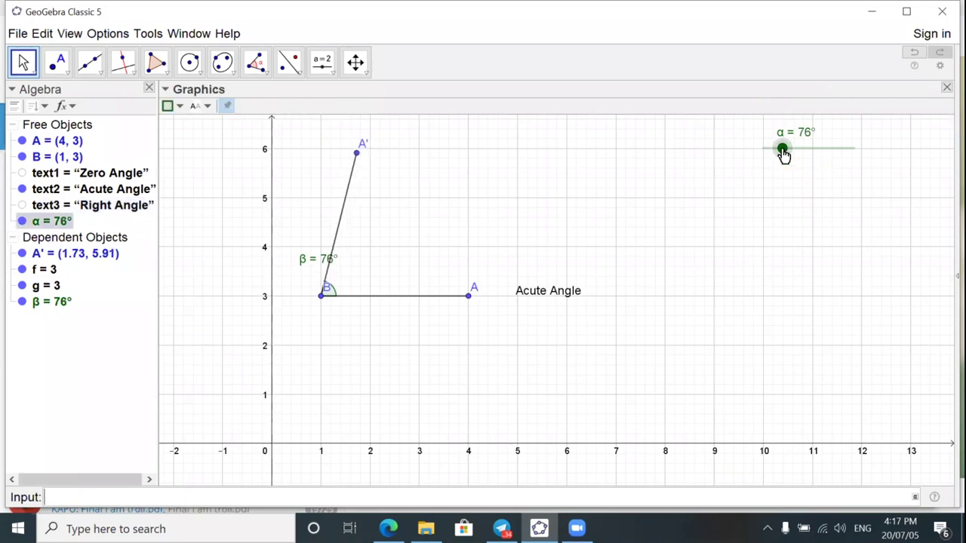
pyautogui.moveTo(782, 148); pyautogui.dragTo(785, 148)
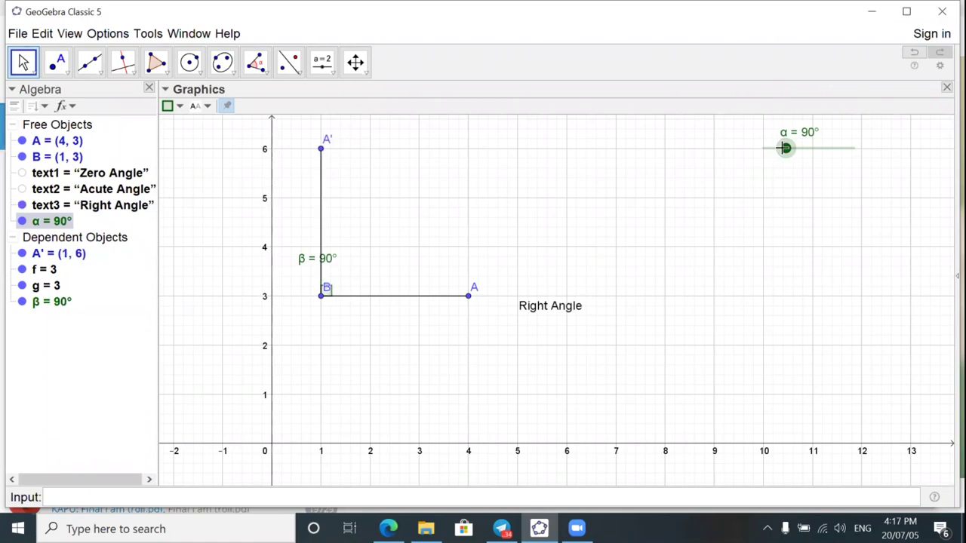
pyautogui.moveTo(550, 314); pyautogui.dragTo(546, 296)
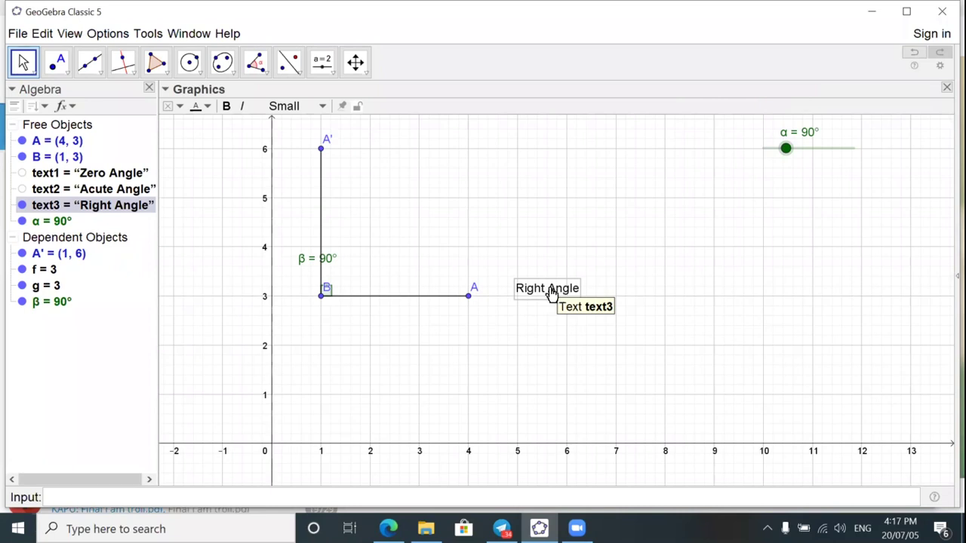
# - Move point A to about (3.2, 2.98) and draw a circle centred at B through A
pyautogui.moveTo(469, 300); pyautogui.dragTo(431, 304)
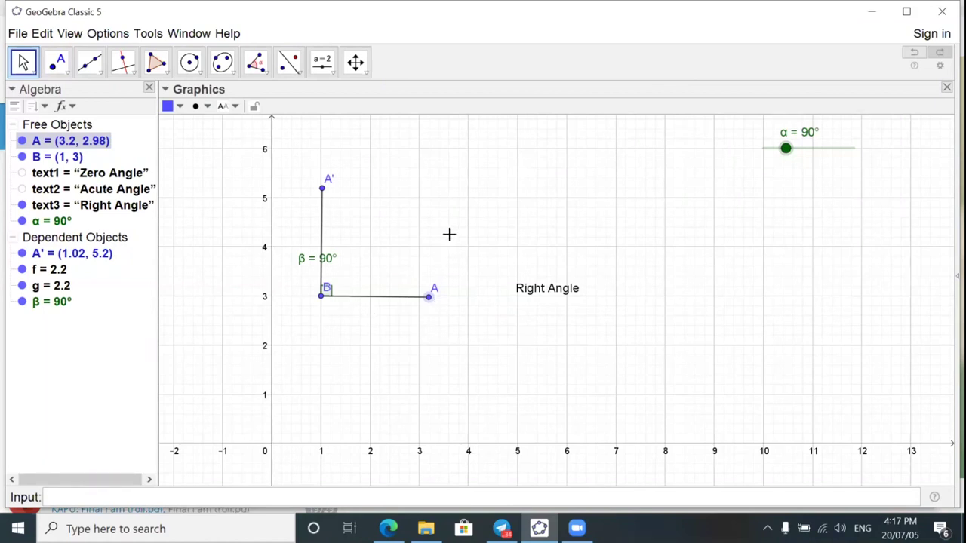
pyautogui.click(198, 76)
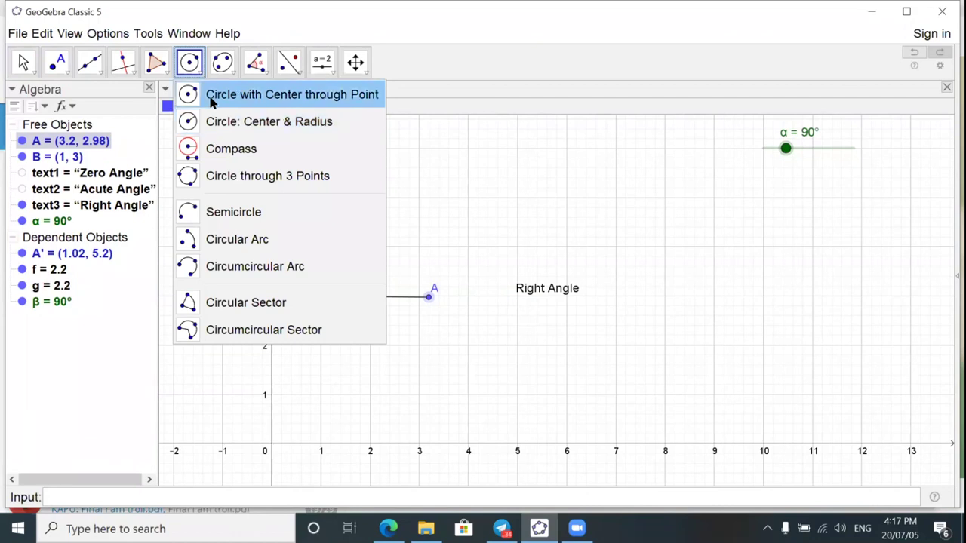
pyautogui.click(211, 101)
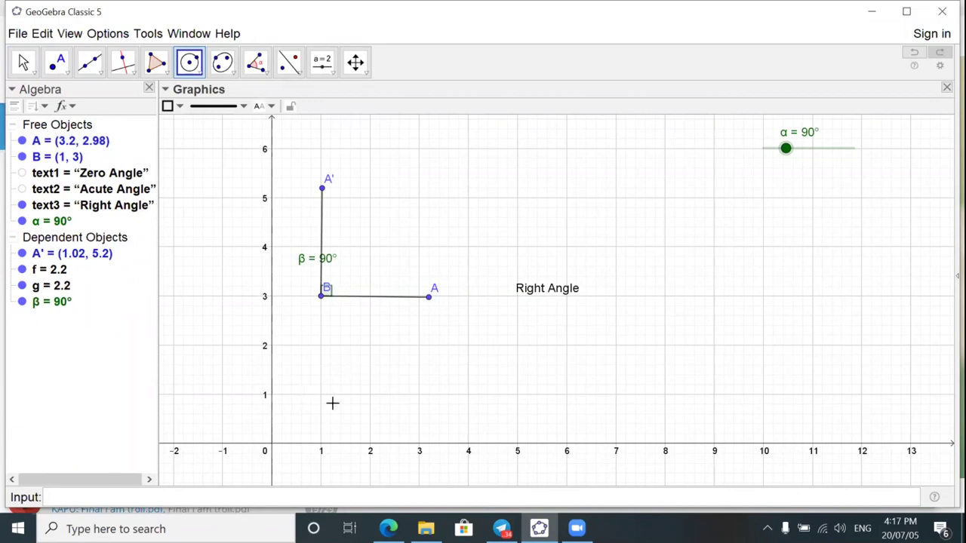
pyautogui.click(321, 299)
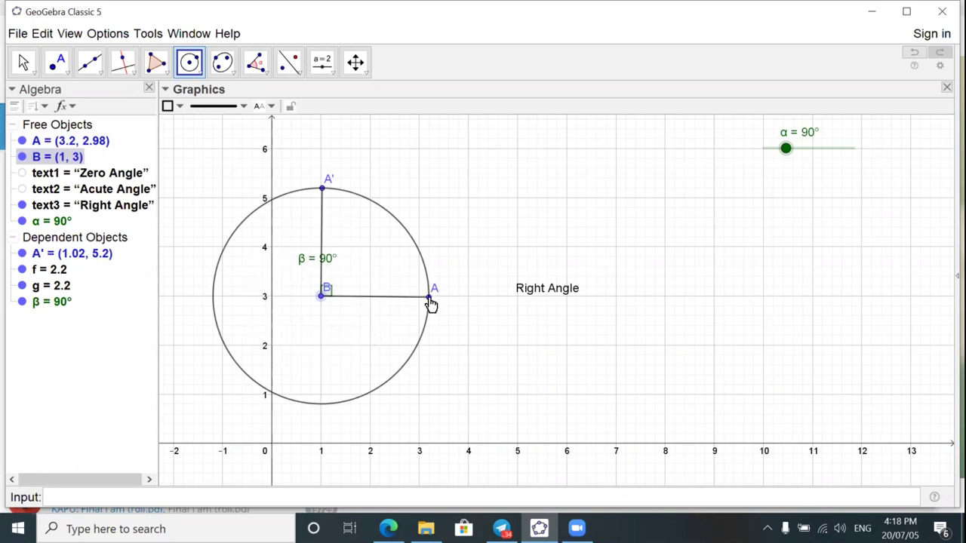
pyautogui.click(429, 298)
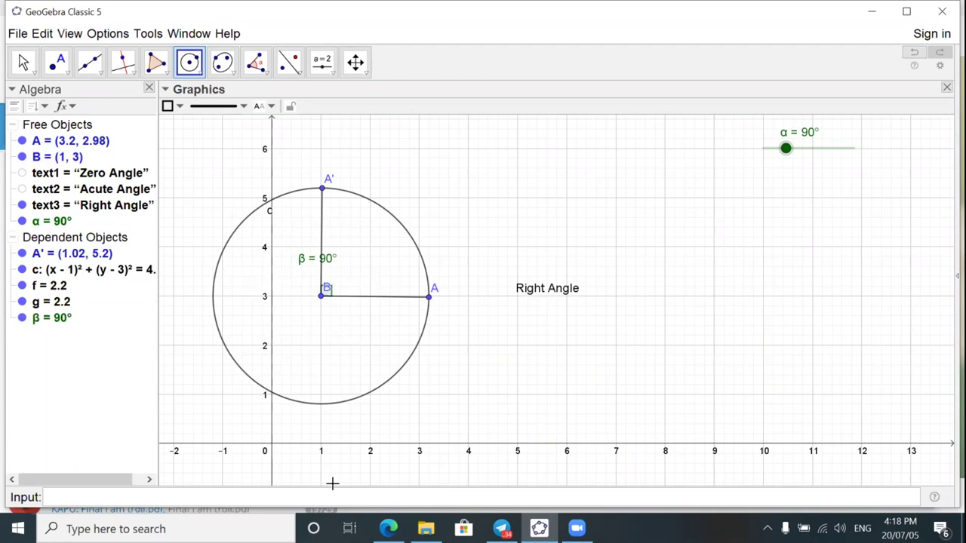
# - Move point B to about (1.21, 2.94) and hide the coordinate axes
pyautogui.click(23, 62)
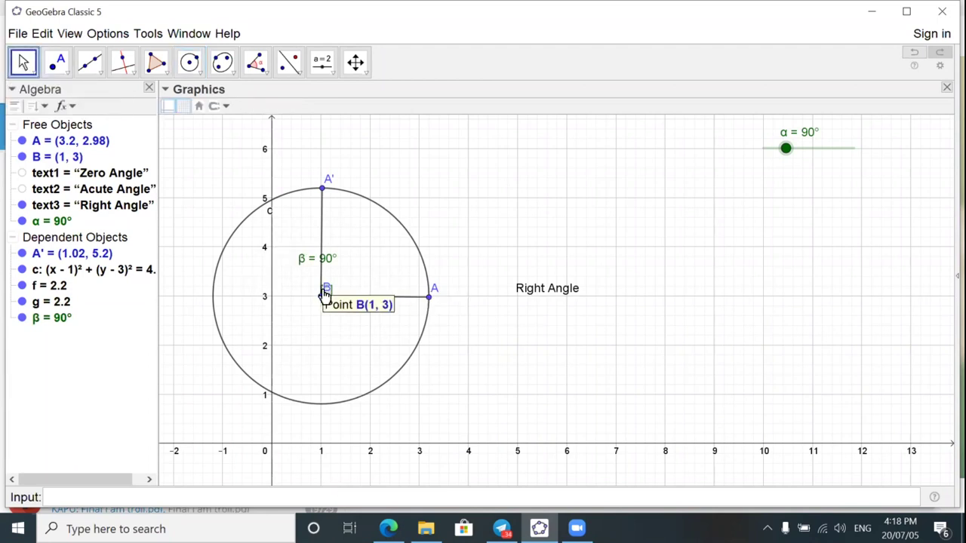
pyautogui.moveTo(321, 302); pyautogui.dragTo(497, 301)
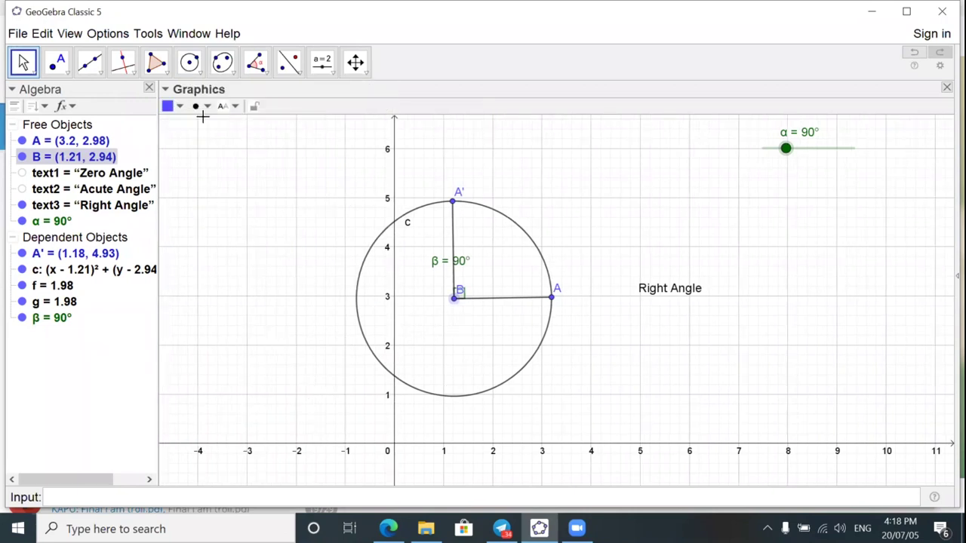
pyautogui.press('Escape')
pyautogui.click(169, 106)
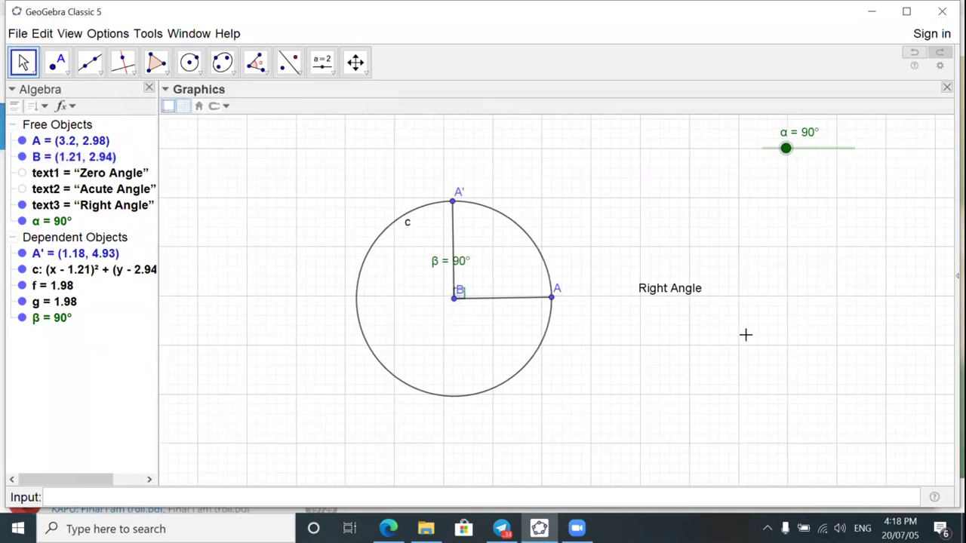
# - Move the α slider to 130° to make the angle obtuse
pyautogui.click(382, 233)
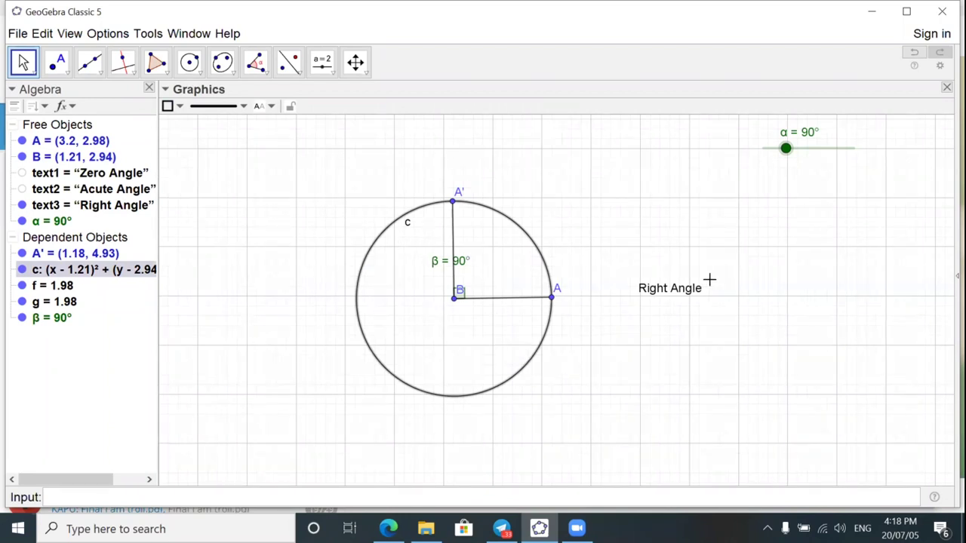
pyautogui.click(771, 148)
pyautogui.press('Right')
pyautogui.moveTo(771, 148); pyautogui.dragTo(801, 165)
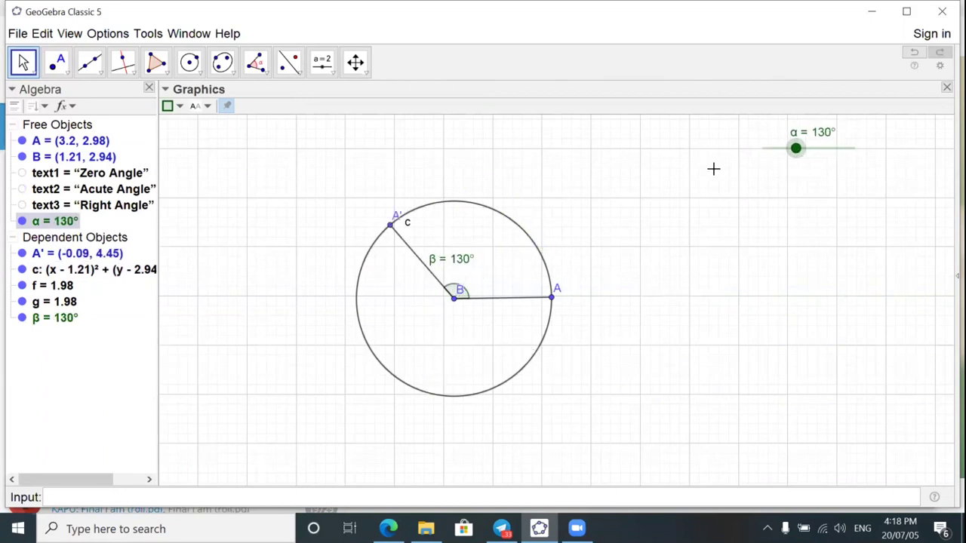
# - Open the properties of circle c and hide its label
pyautogui.click(438, 205)
pyautogui.rightClick(437, 203)
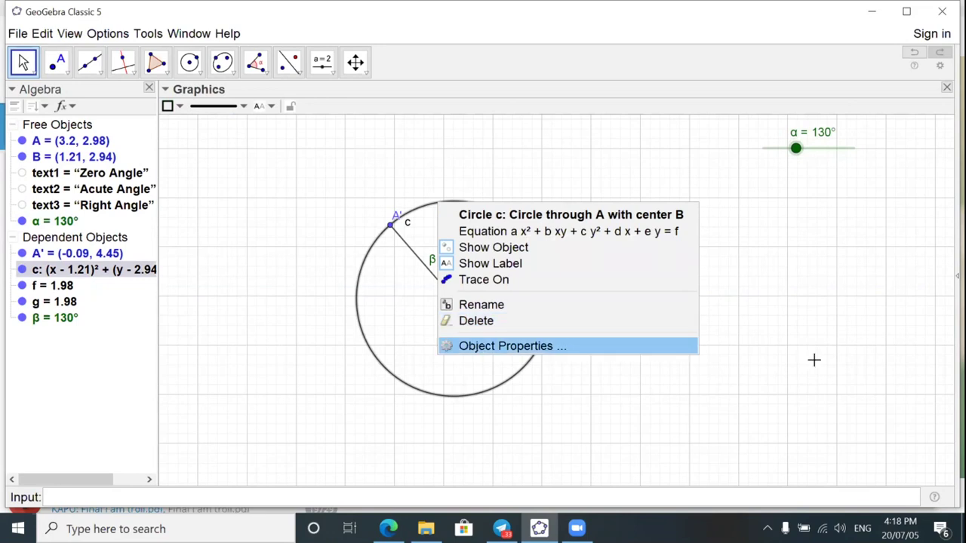
pyautogui.press('Return')
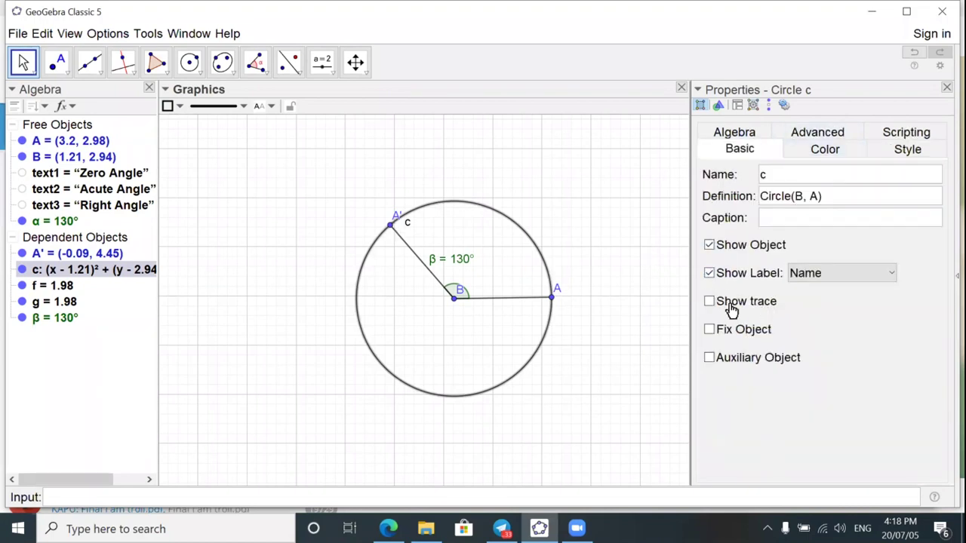
pyautogui.click(710, 275)
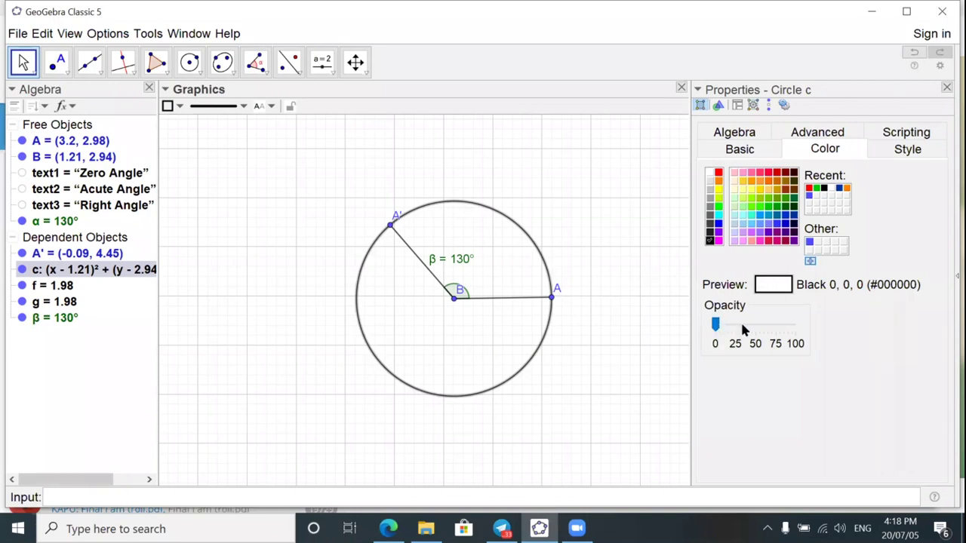
# - Fill circle c with green (51, 255, 0) and raise its opacity to about 85
pyautogui.moveTo(757, 332)
pyautogui.mouseDown()
pyautogui.moveTo(744, 326)
pyautogui.moveTo(767, 326)
pyautogui.moveTo(757, 332)
pyautogui.mouseUp()
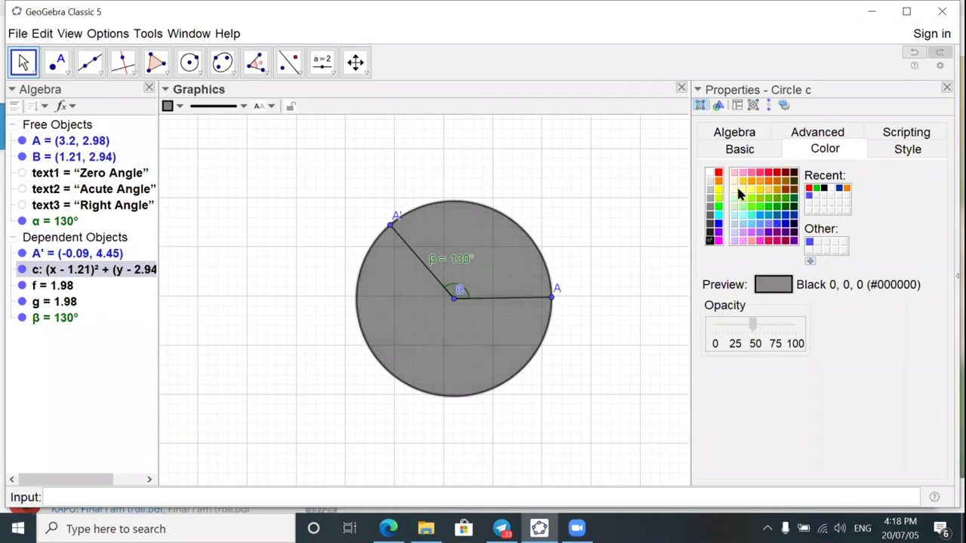
pyautogui.click(761, 208)
pyautogui.click(774, 332)
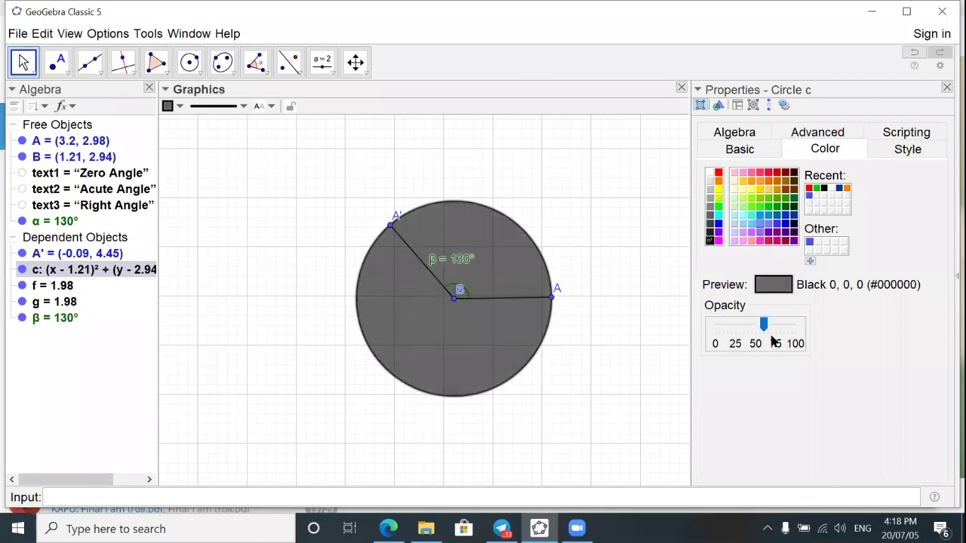
pyautogui.click(787, 330)
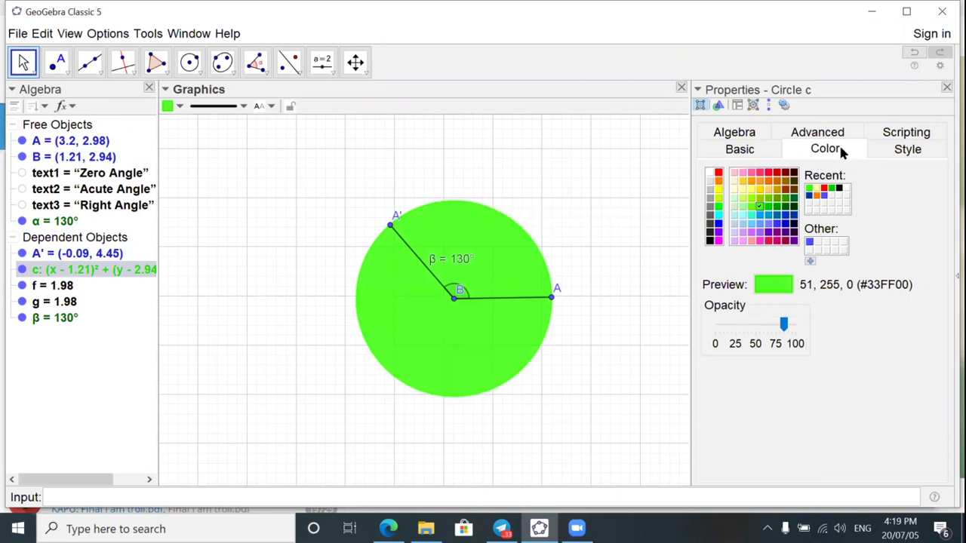
# - Set circle c's line thickness to 13 and its line style to long dashes
pyautogui.click(921, 150)
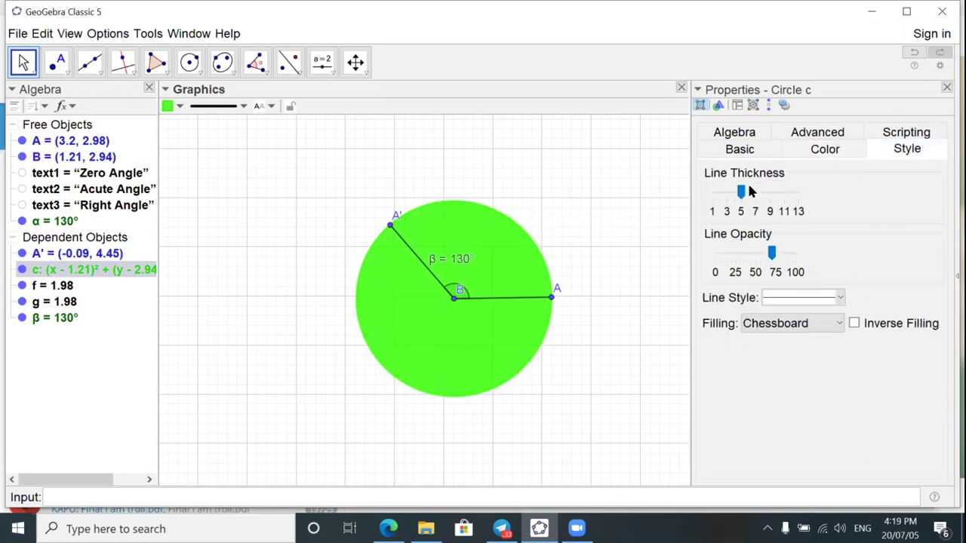
pyautogui.moveTo(741, 195); pyautogui.dragTo(820, 194)
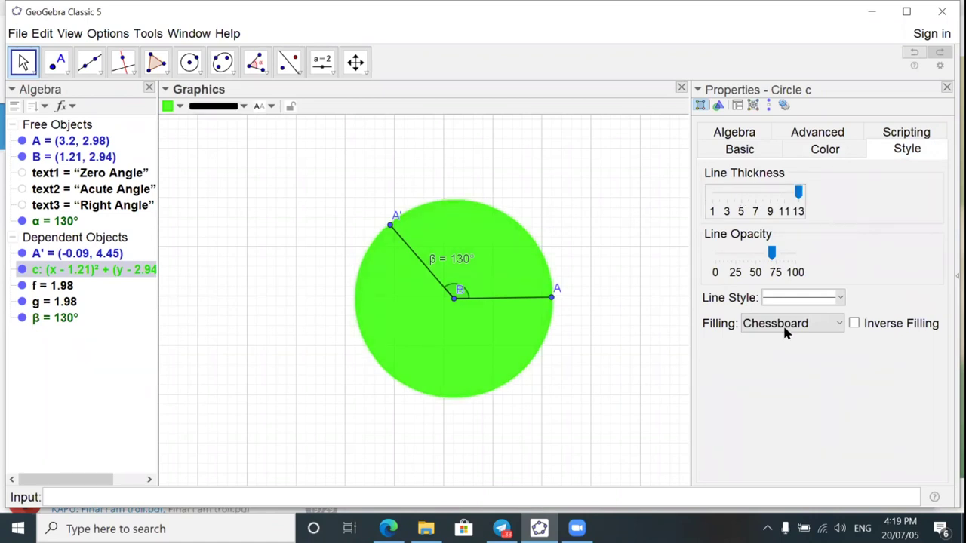
pyautogui.click(781, 297)
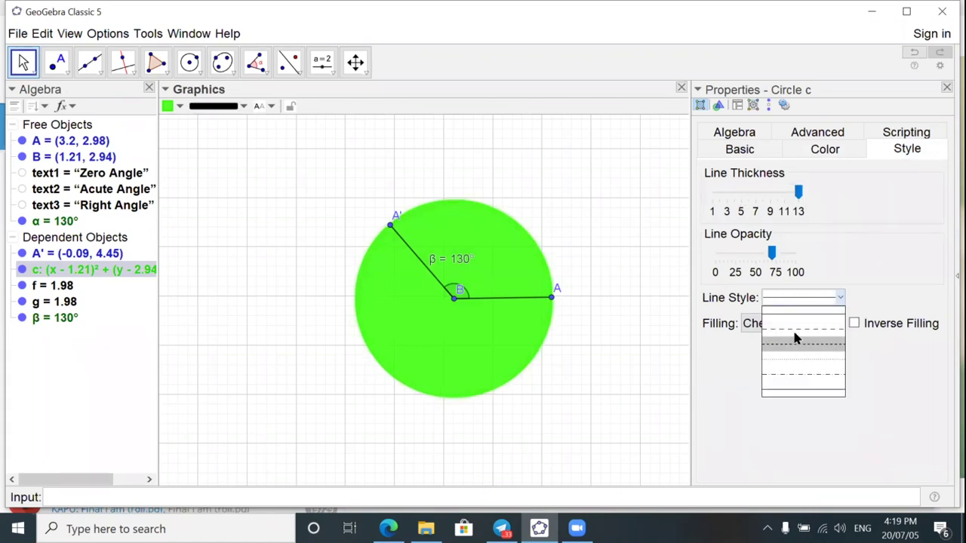
pyautogui.click(793, 330)
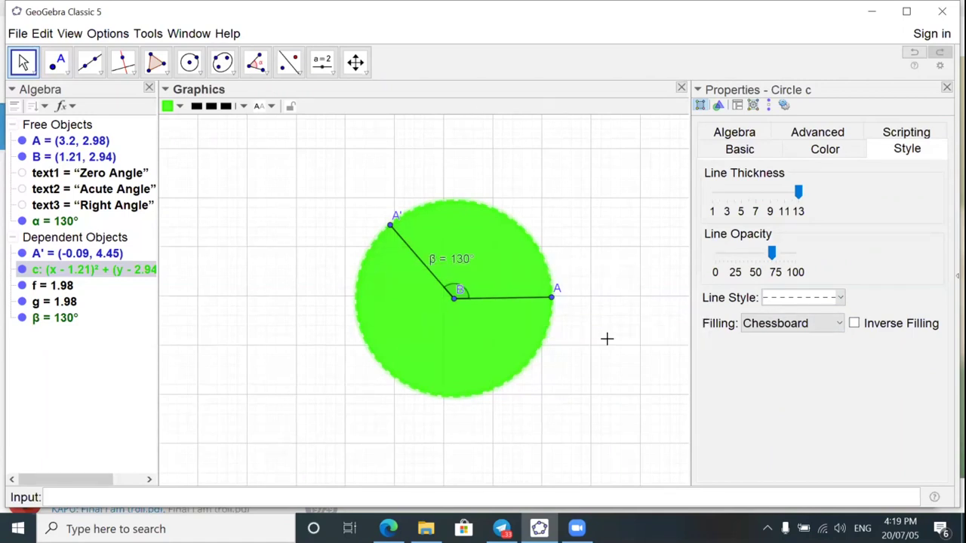
# - Turn on inverse filling for circle c and change its colour to orange (255, 102, 0)
pyautogui.click(854, 323)
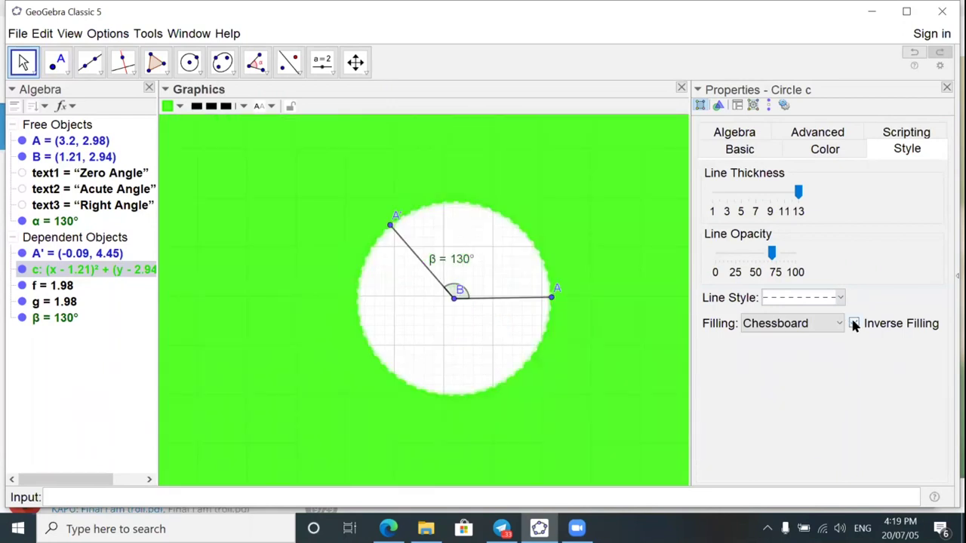
pyautogui.click(825, 148)
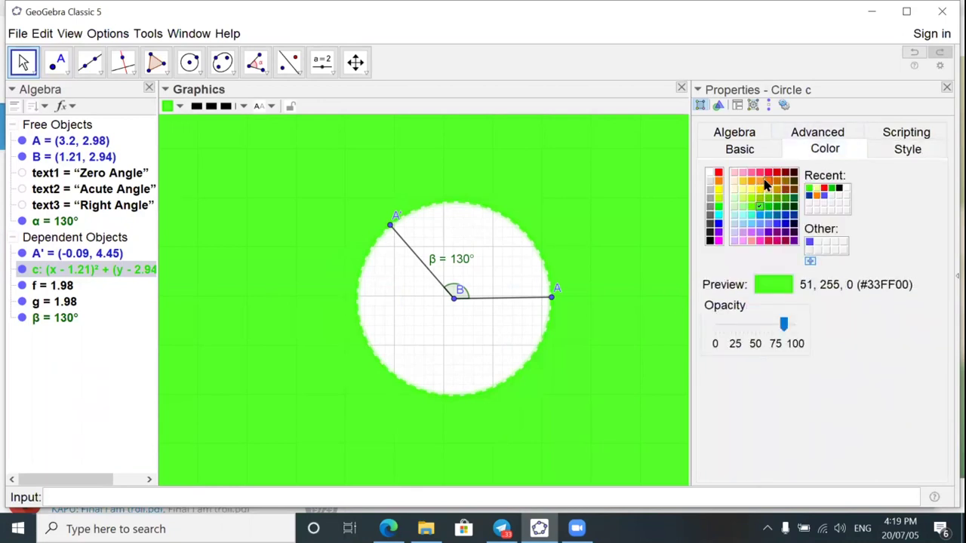
pyautogui.click(766, 181)
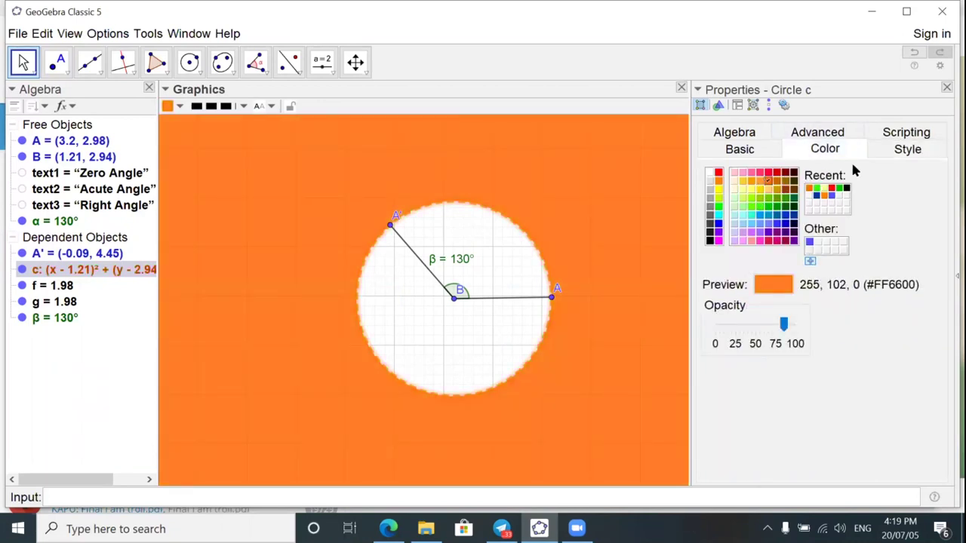
# - Try the Standard, Dots and Symbol fillings on circle c, turning inverse filling off
pyautogui.click(909, 148)
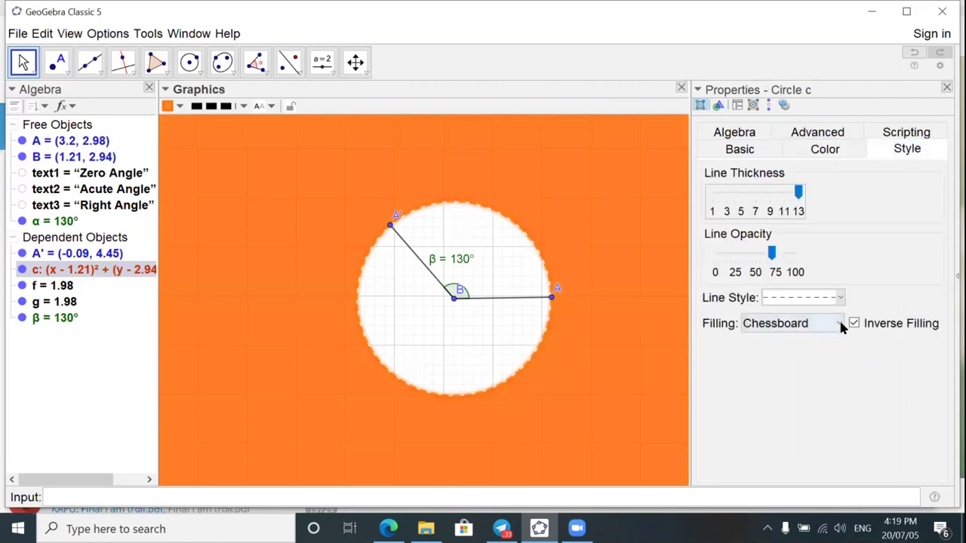
pyautogui.click(840, 323)
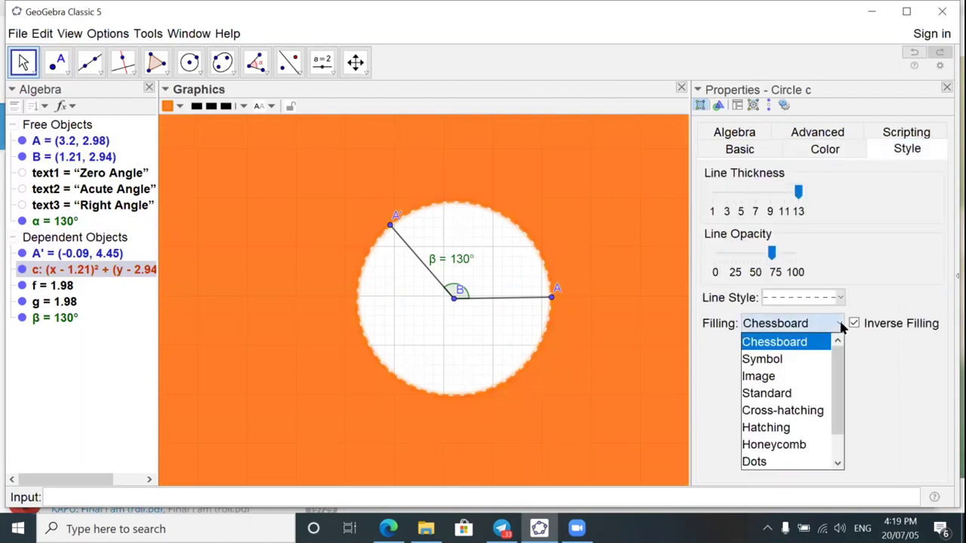
pyautogui.click(791, 394)
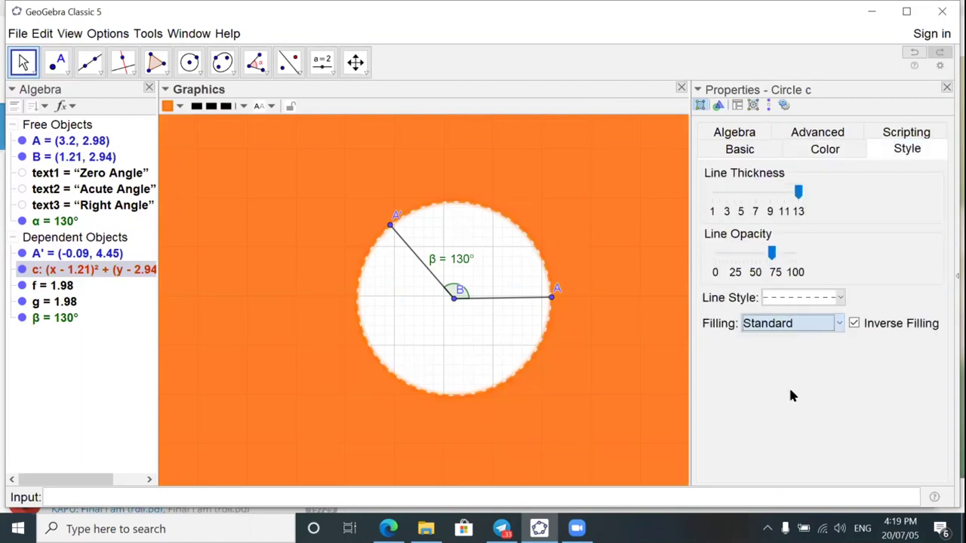
pyautogui.click(839, 323)
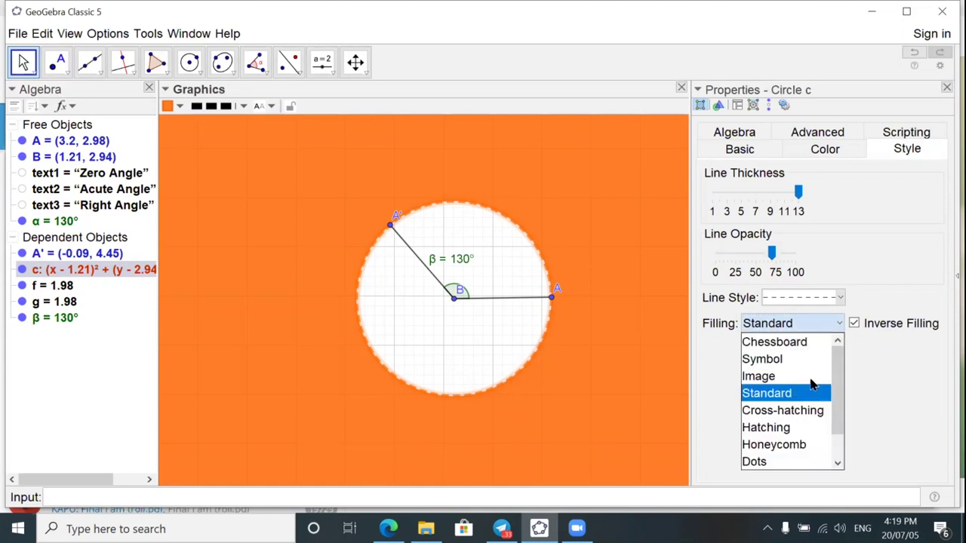
pyautogui.click(785, 460)
pyautogui.click(853, 322)
pyautogui.click(839, 323)
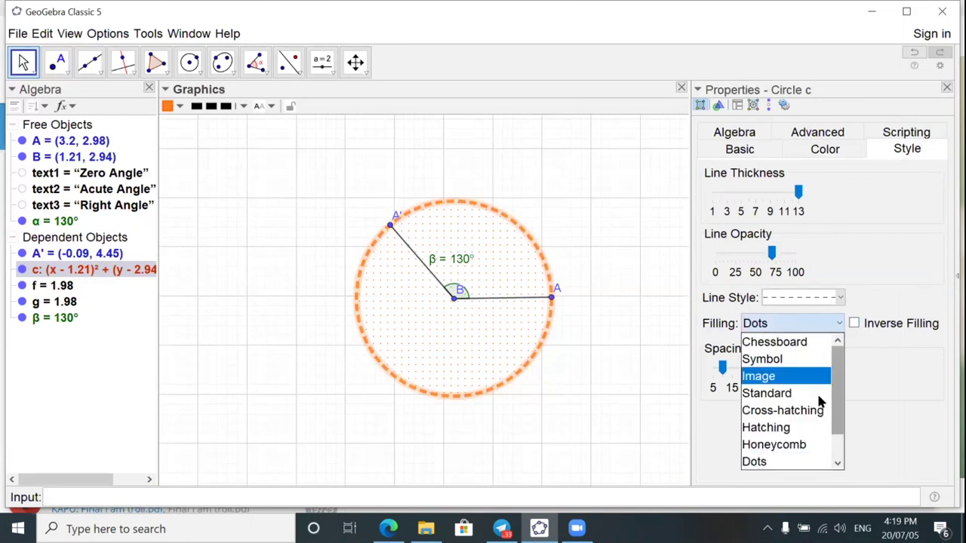
pyautogui.click(800, 361)
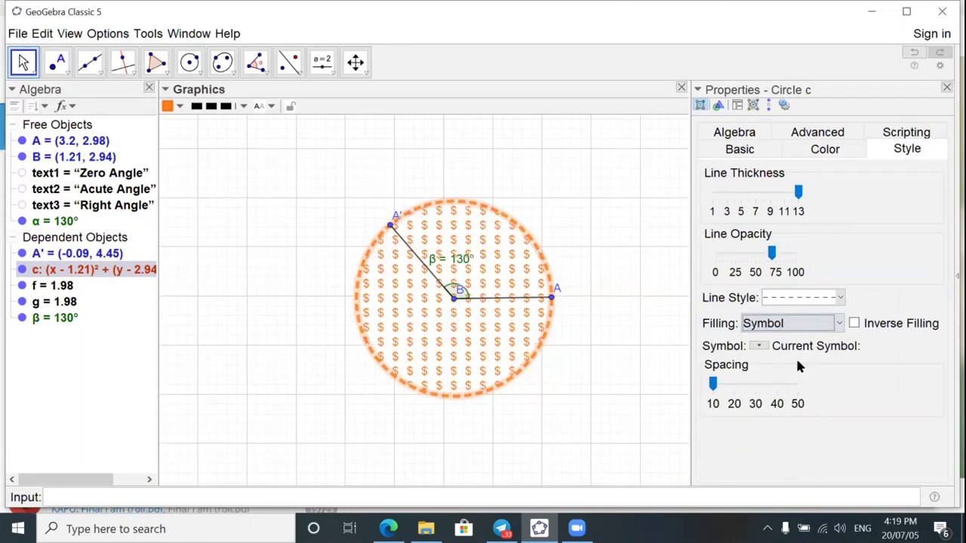
# - Try the Bricks filling on circle c with inverse filling turned on
pyautogui.click(837, 320)
pyautogui.scroll(-1, 826, 430)
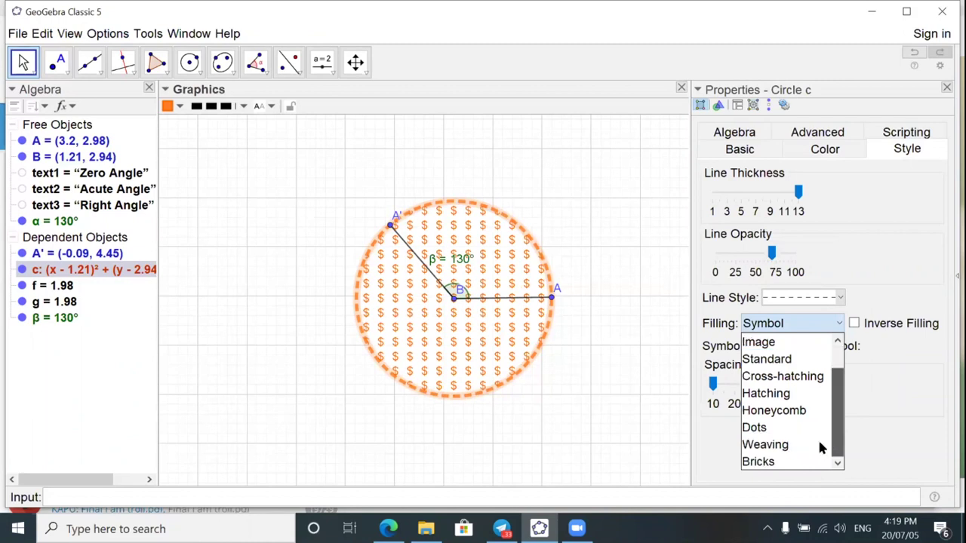
pyautogui.click(784, 461)
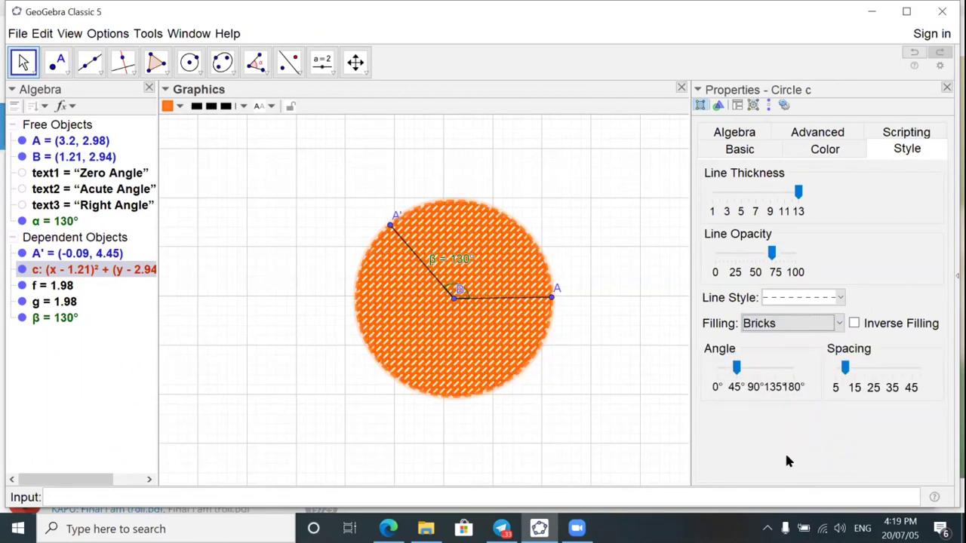
pyautogui.click(854, 323)
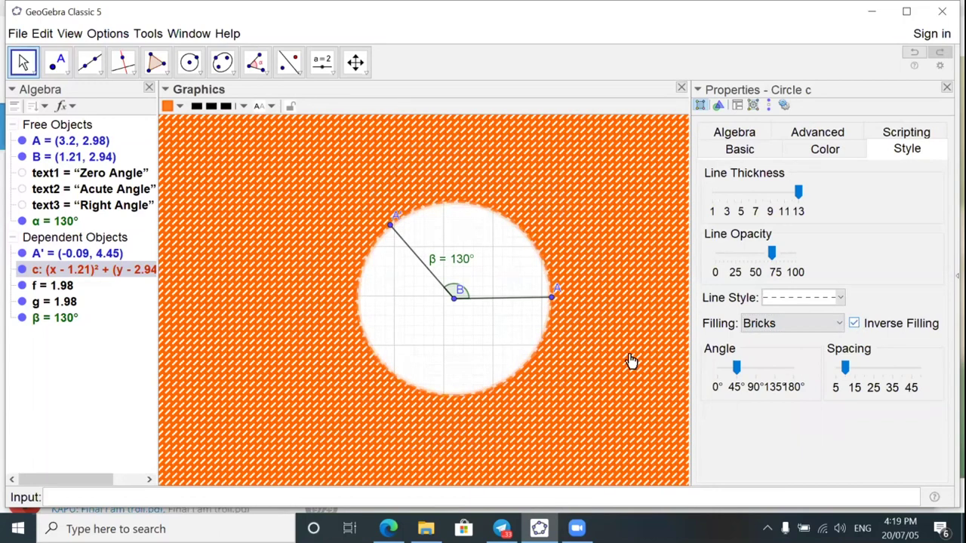
# - Change circle c's inverse filling back to a solid fill
pyautogui.click(791, 324)
pyautogui.press('Down')
pyautogui.press('Return')
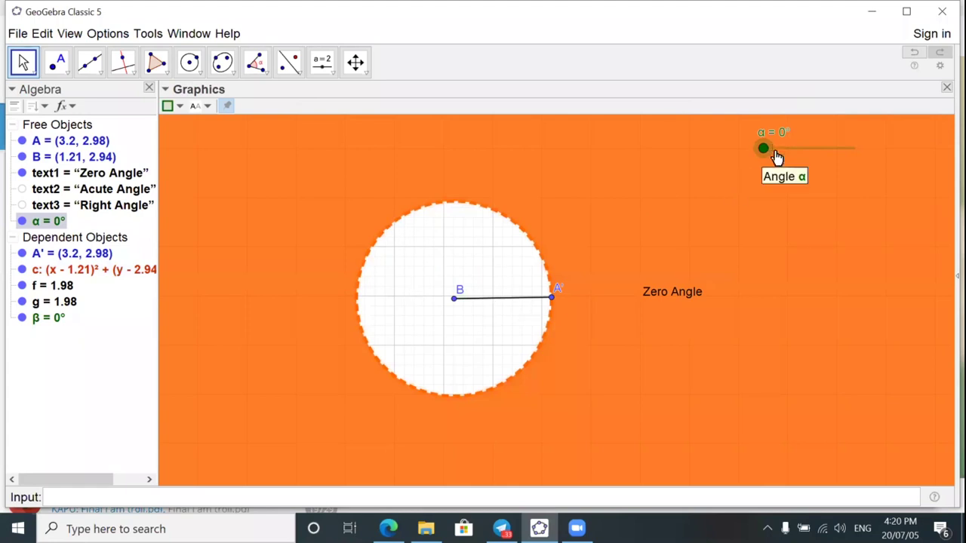
# - Turn on animation for the α slider, set its increment to 0.1° and close its properties
pyautogui.rightClick(776, 156)
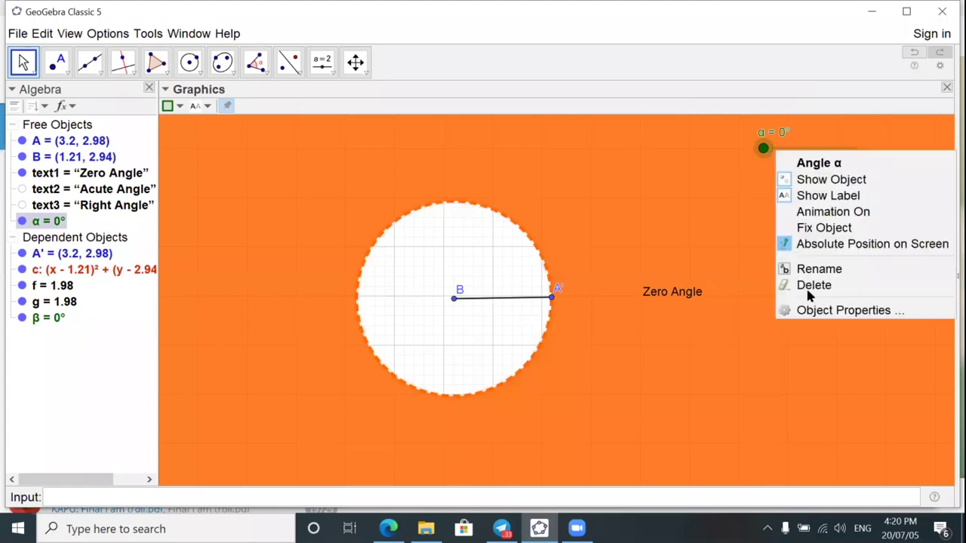
pyautogui.click(807, 213)
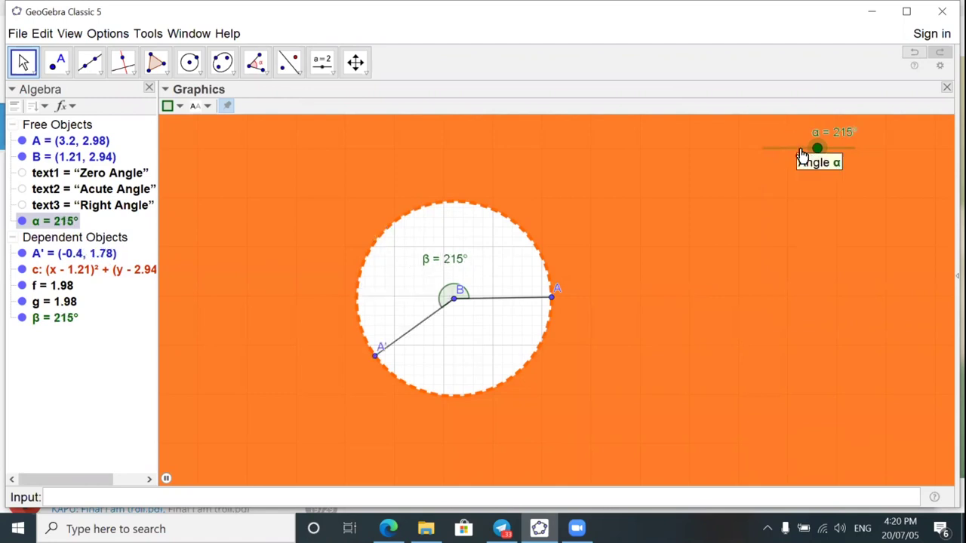
pyautogui.rightClick(820, 306)
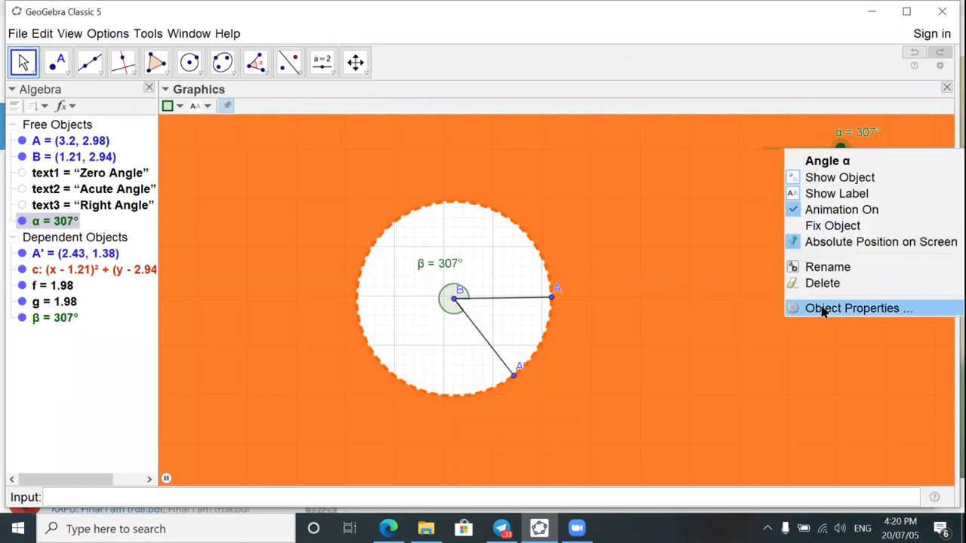
pyautogui.click(823, 310)
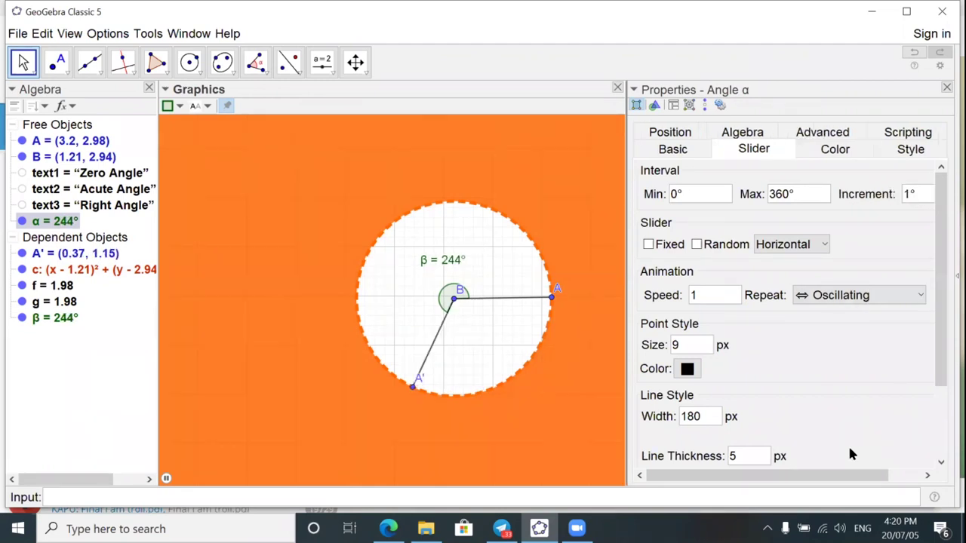
pyautogui.write('.1')
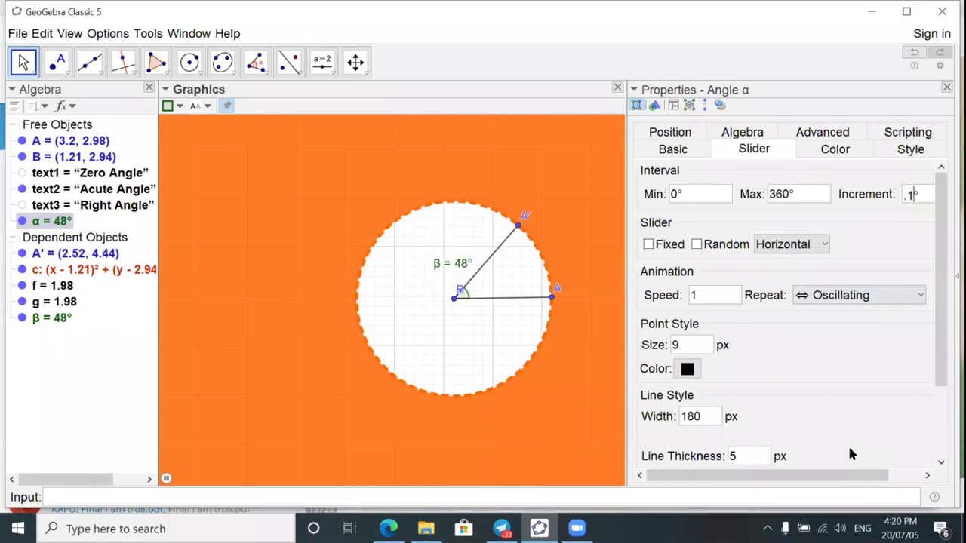
pyautogui.press('Return')
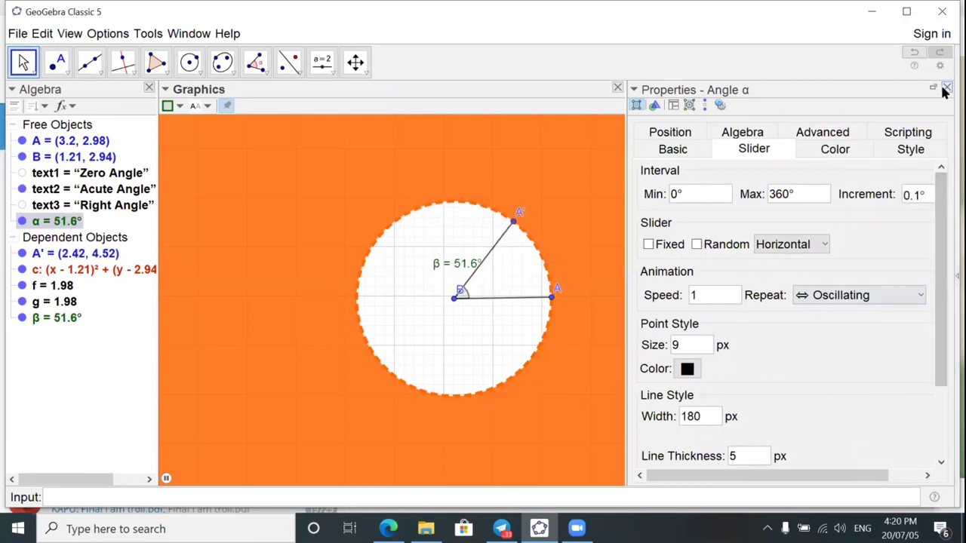
pyautogui.click(945, 88)
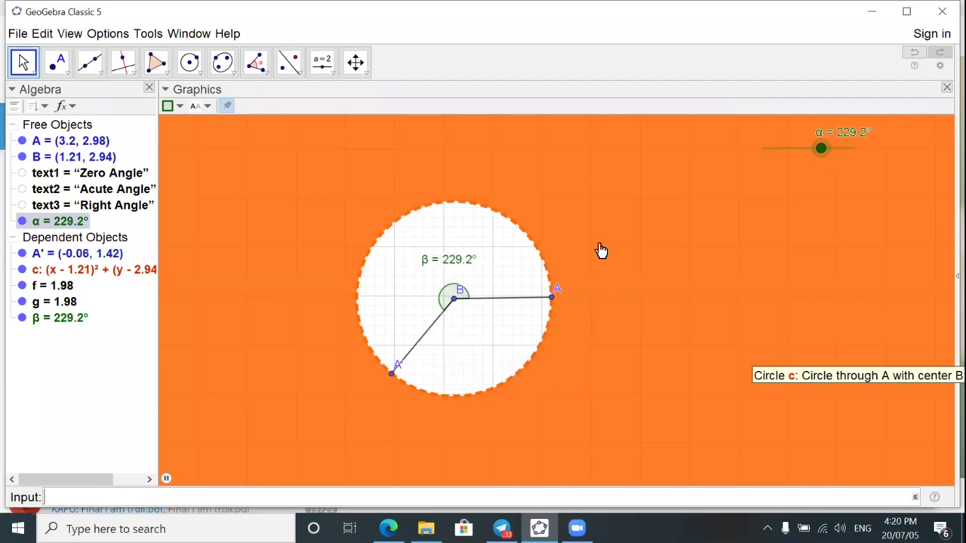
# - Pause the α slider animation and set the Acute Angle text's size to Large
pyautogui.click(167, 480)
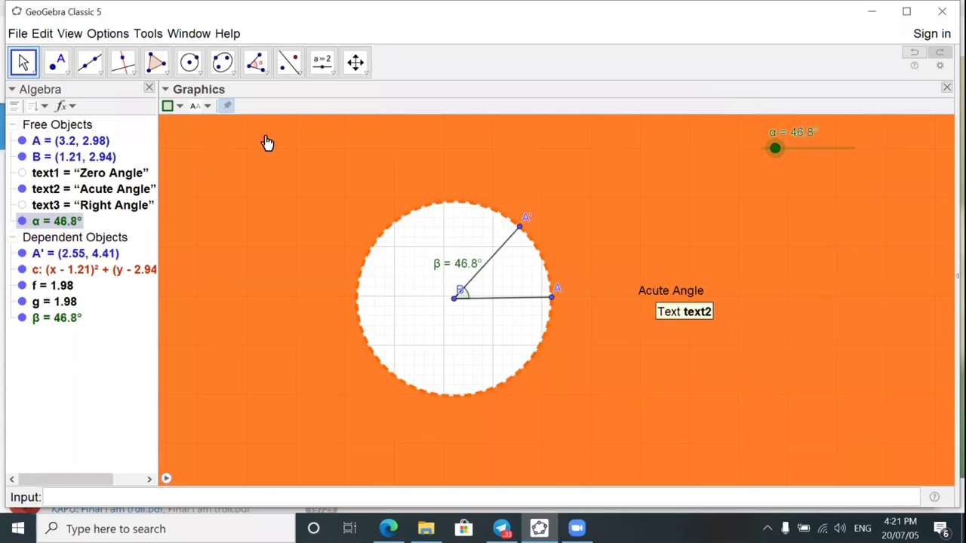
pyautogui.click(681, 299)
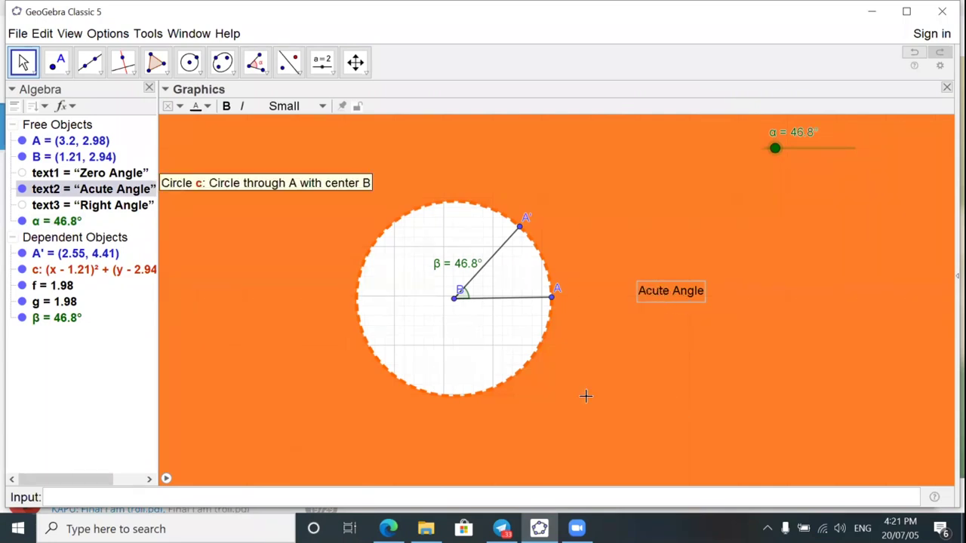
pyautogui.rightClick(654, 294)
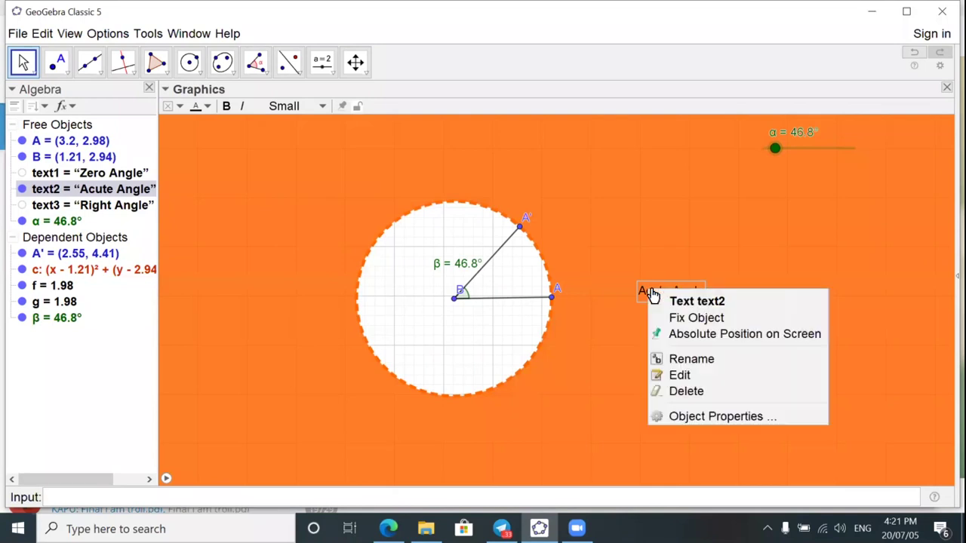
pyautogui.click(653, 295)
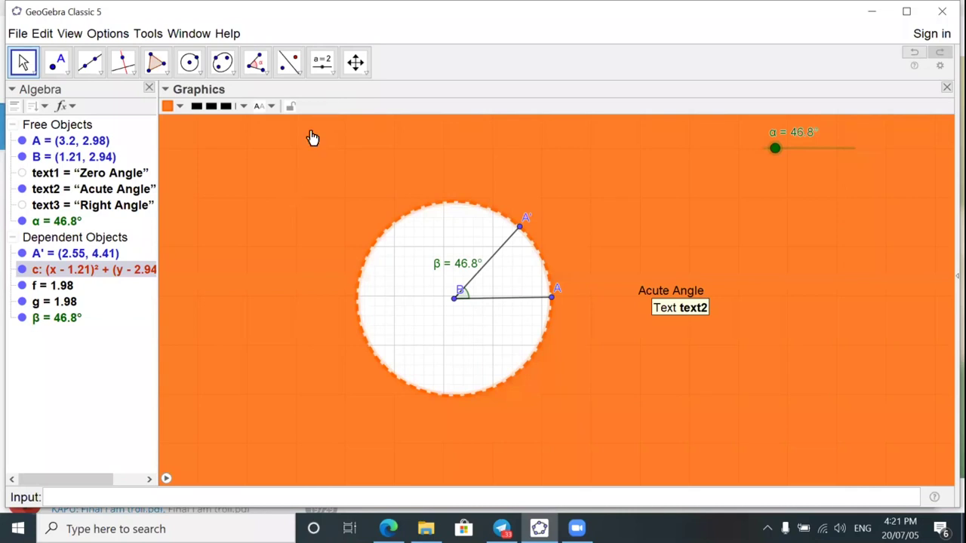
pyautogui.click(310, 105)
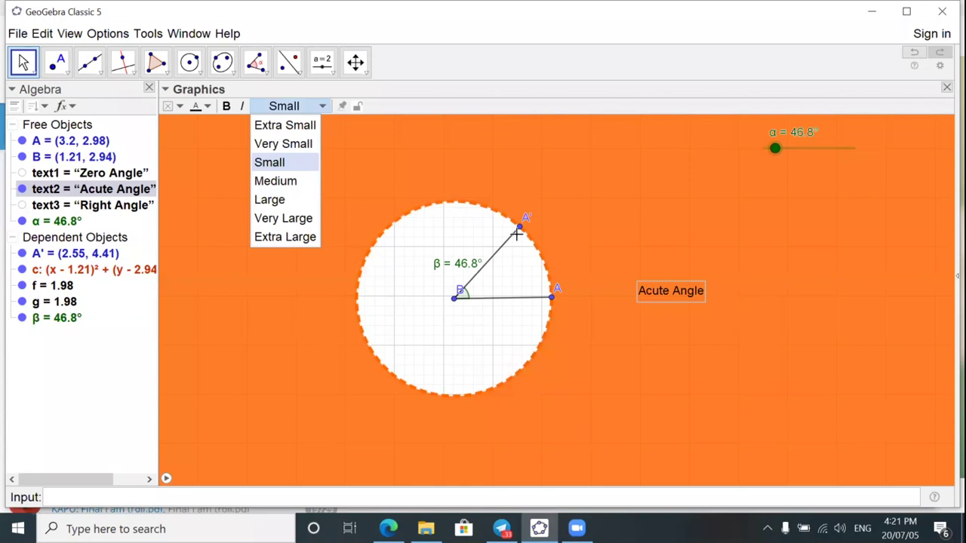
# - Colour the Acute Angle text white after trying yellow, and move it just outside the circle beside point A
pyautogui.click(209, 108)
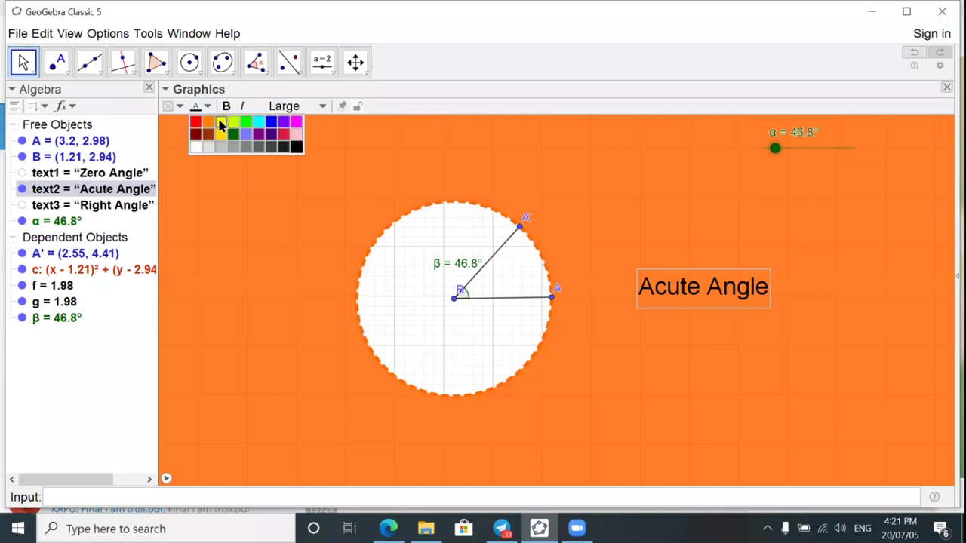
pyautogui.click(221, 124)
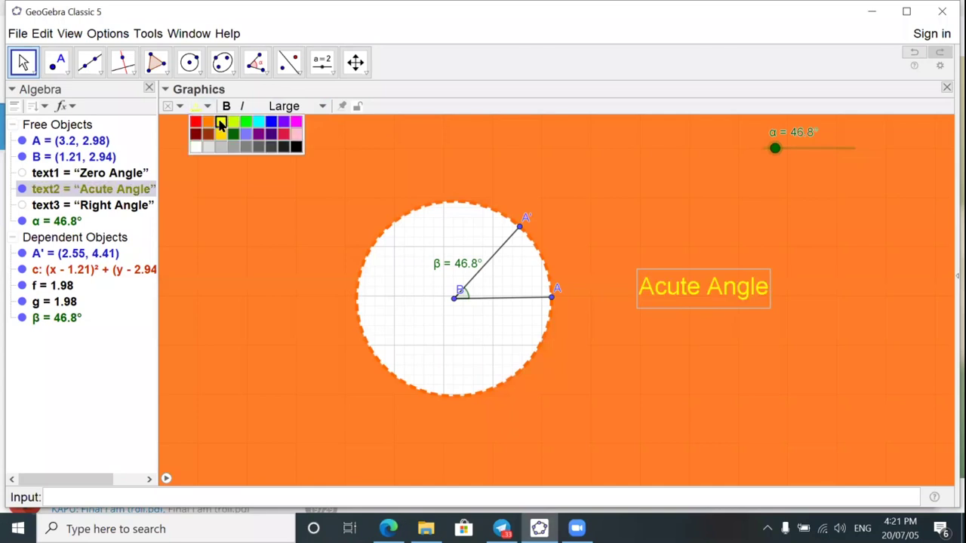
pyautogui.click(194, 148)
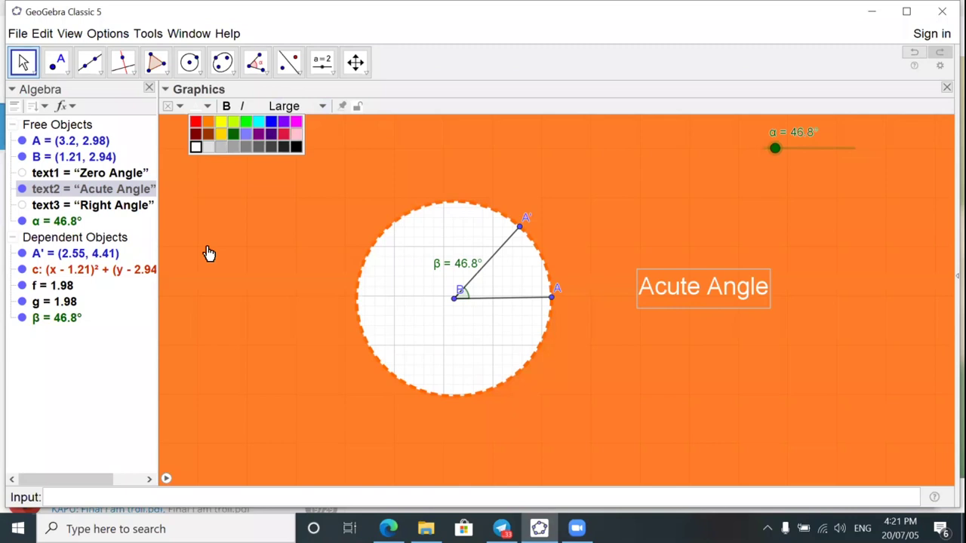
pyautogui.click(365, 345)
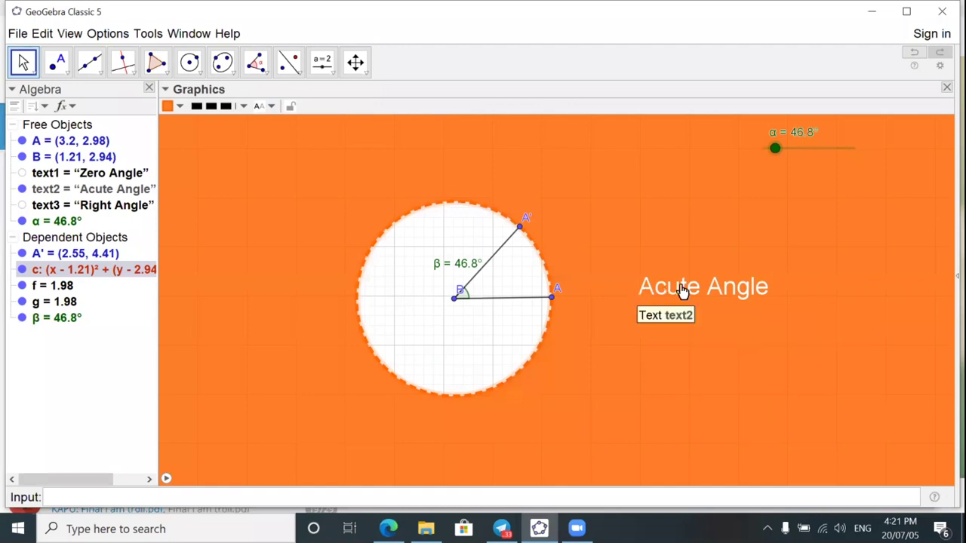
pyautogui.moveTo(681, 290); pyautogui.dragTo(614, 306)
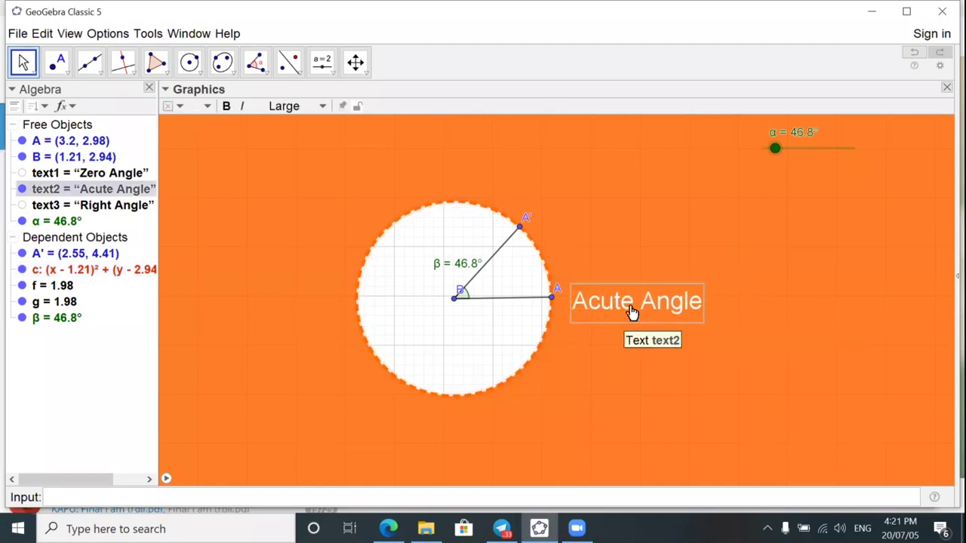
pyautogui.moveTo(633, 305); pyautogui.dragTo(631, 287)
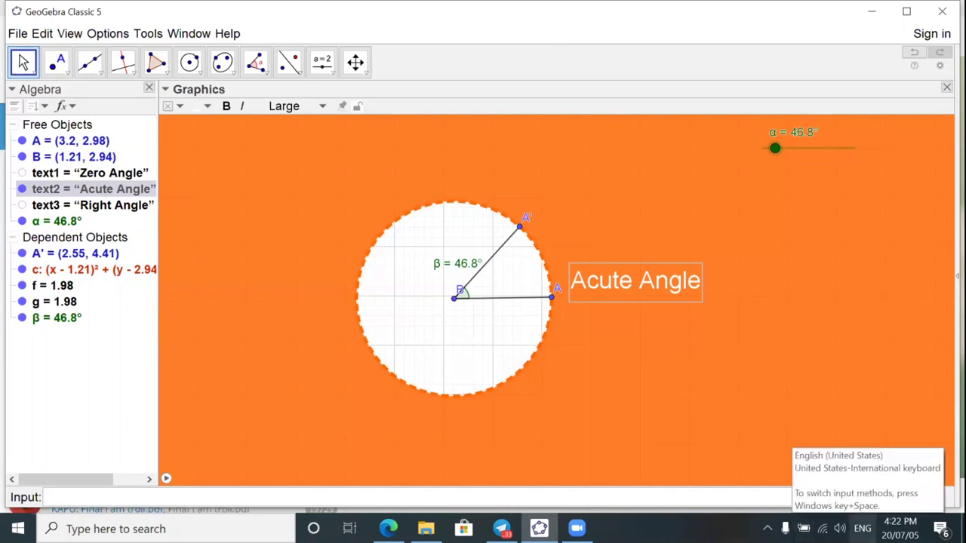
pyautogui.click(862, 528)
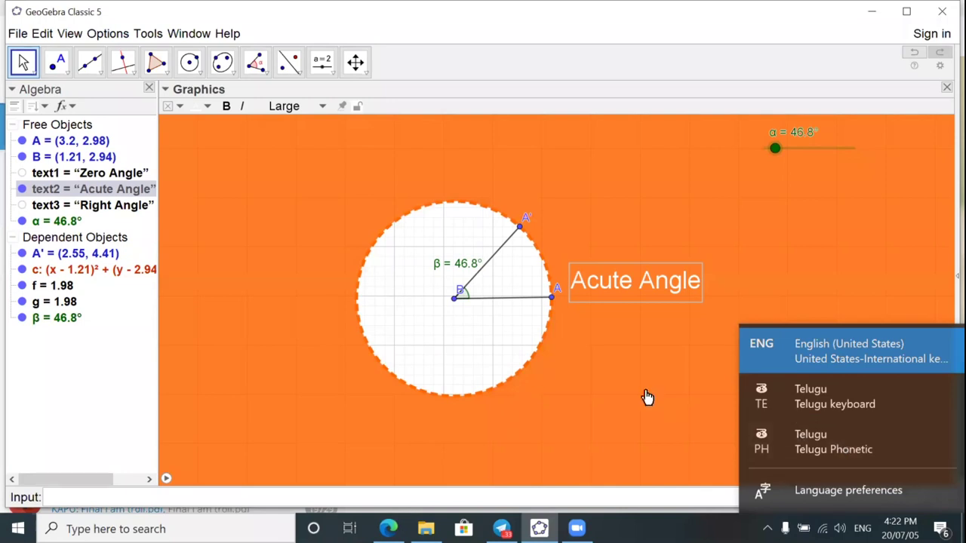
pyautogui.click(635, 345)
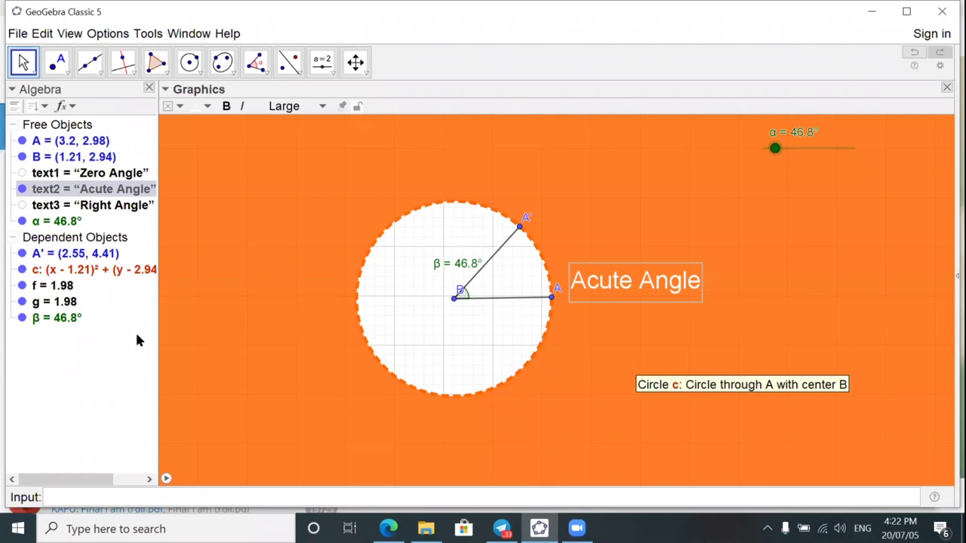
# - Delete all objects of the angle construction and insert the image SchoolAP.jpg into the empty graphics view
pyautogui.hotkey('ctrl', 'a')
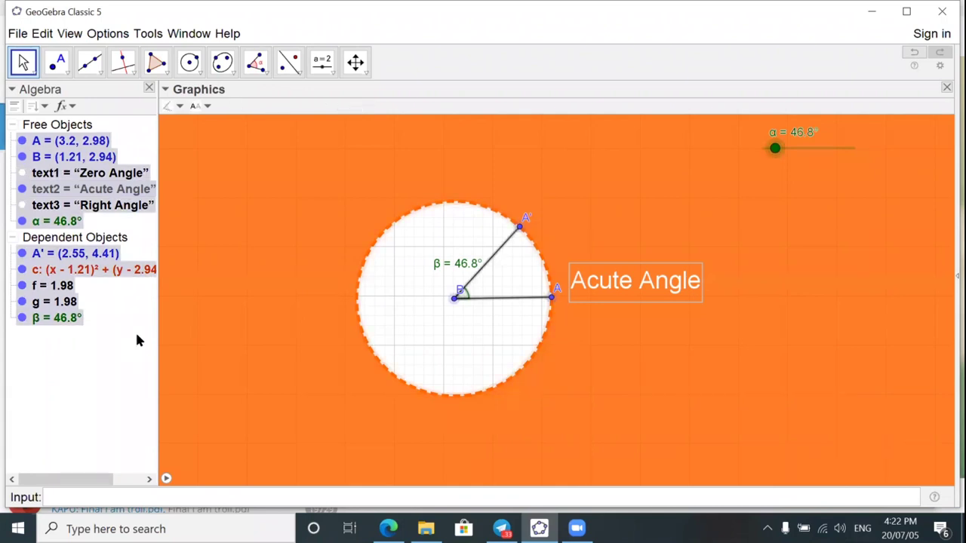
pyautogui.press('Delete')
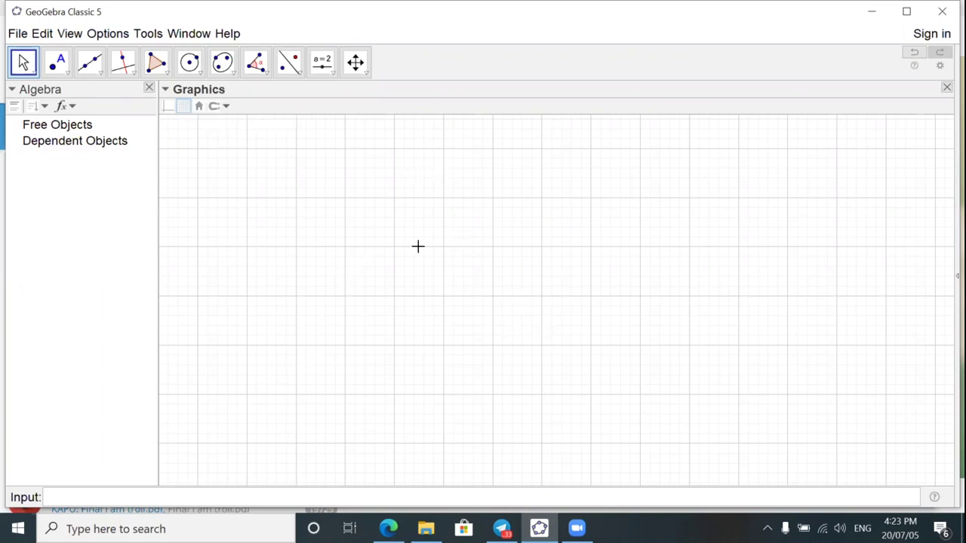
pyautogui.click(332, 74)
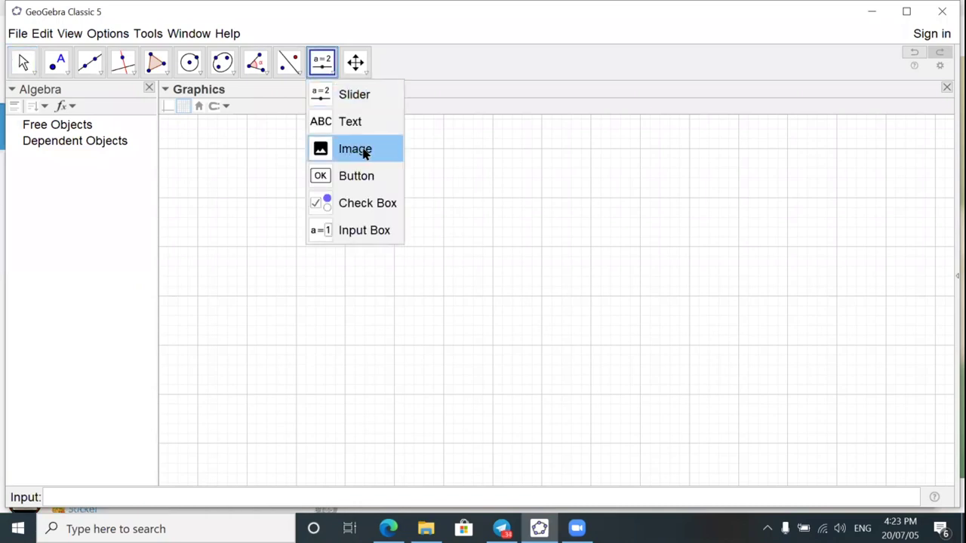
pyautogui.click(364, 152)
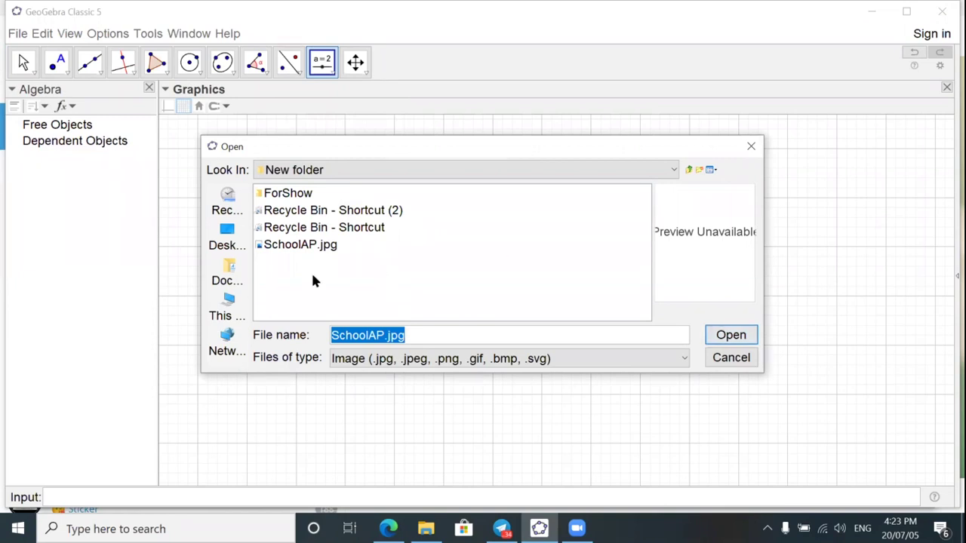
pyautogui.click(290, 249)
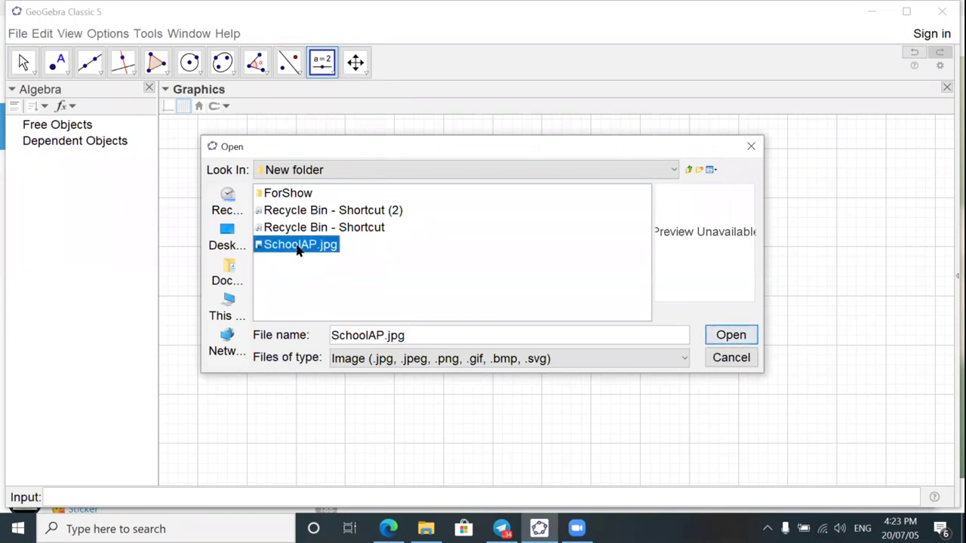
pyautogui.click(726, 335)
pyautogui.click(724, 337)
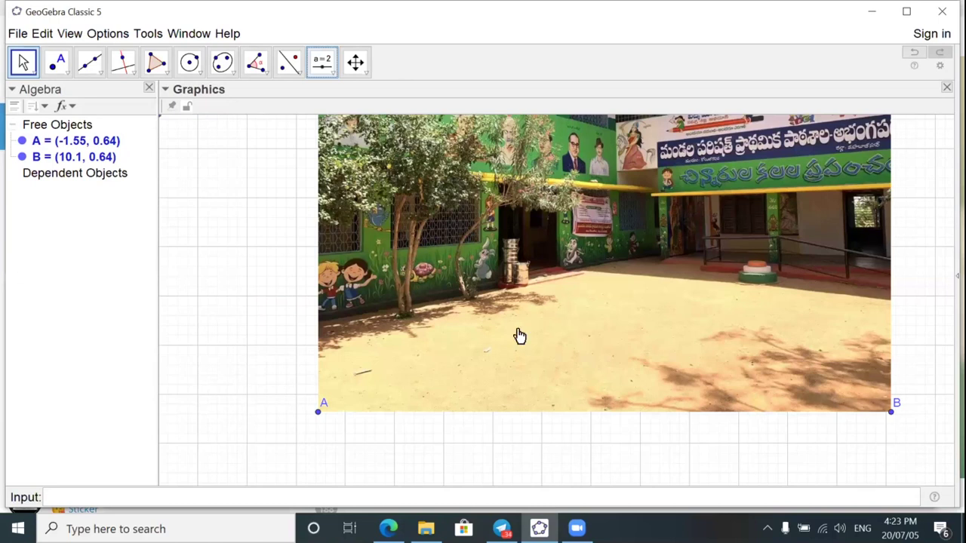
# - Fit the image to the graphics view by setting its Corner 1, 2 and 4 positions to Corner(1), Corner(2) and Corner(4)
pyautogui.moveTo(603, 192); pyautogui.dragTo(523, 321)
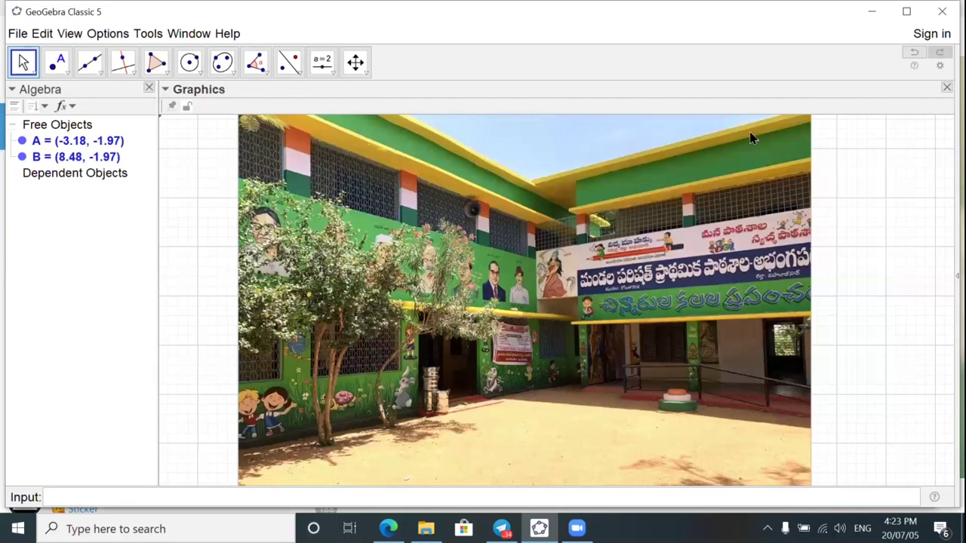
pyautogui.doubleClick(688, 166)
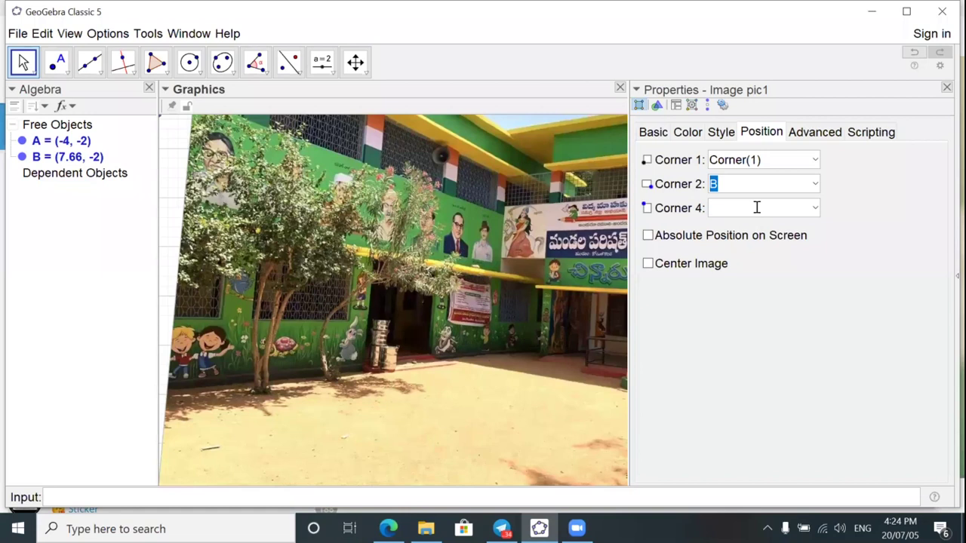
pyautogui.write('Corner(2')
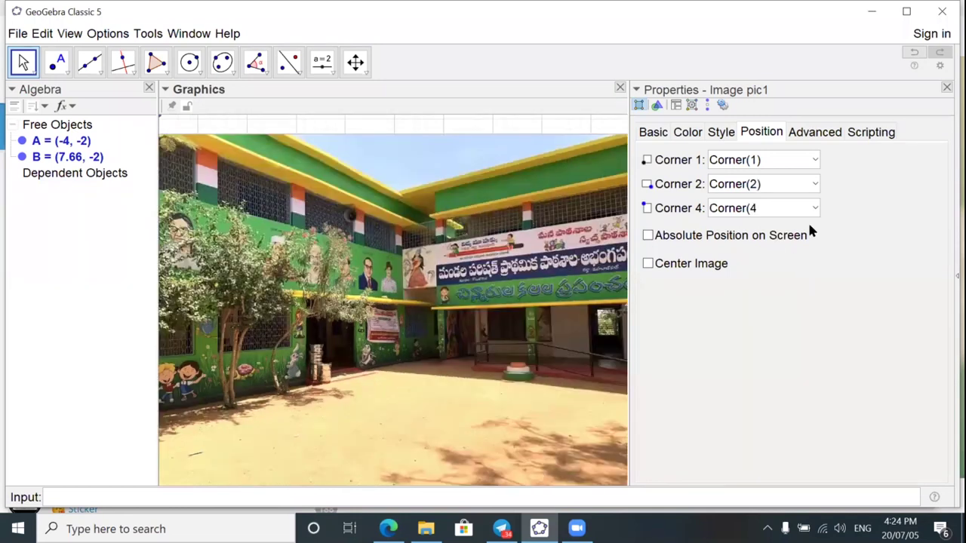
pyautogui.write(')')
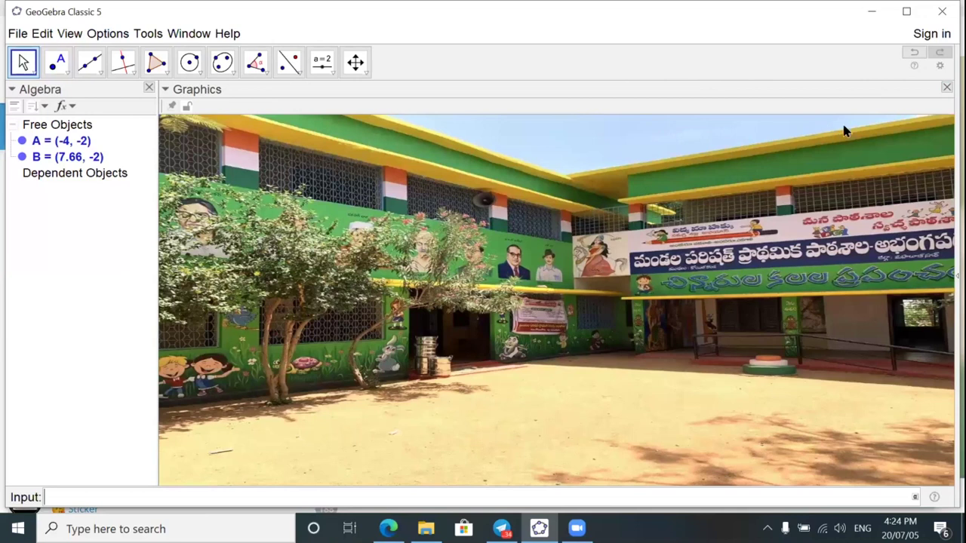
# - Show the axes of the graphics view and make them bold in the graphics preferences
pyautogui.click(658, 110)
pyautogui.doubleClick(667, 274)
pyautogui.press('Escape')
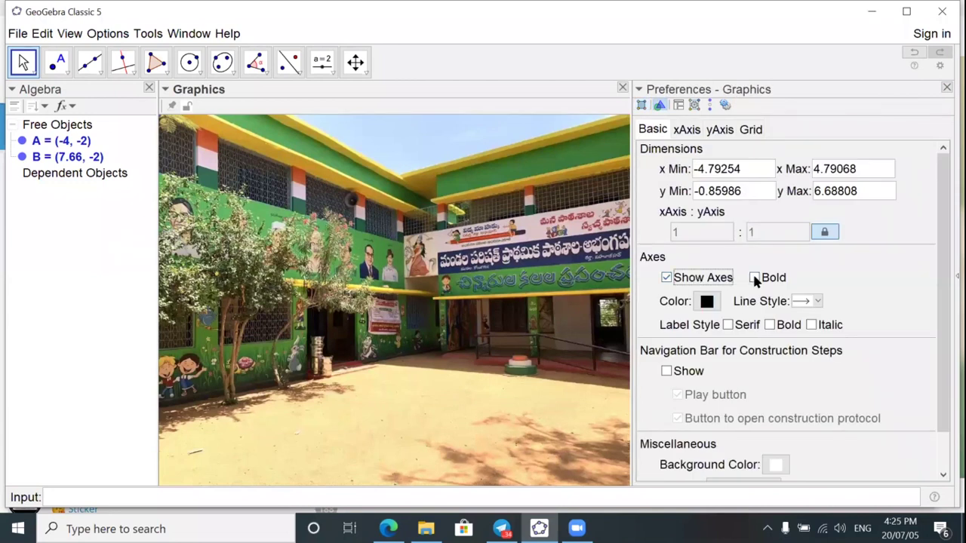
pyautogui.click(754, 277)
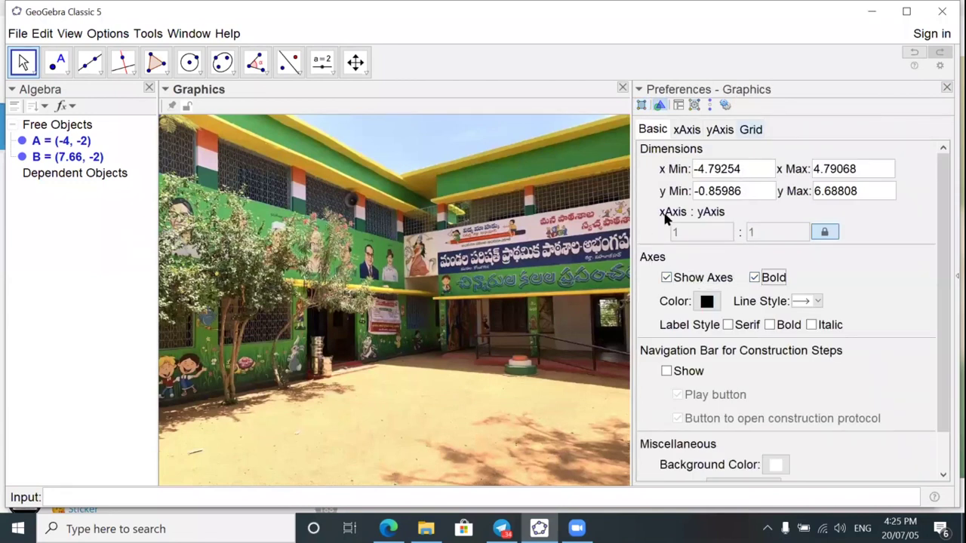
# - Lower the school image's opacity to about 30
pyautogui.click(750, 130)
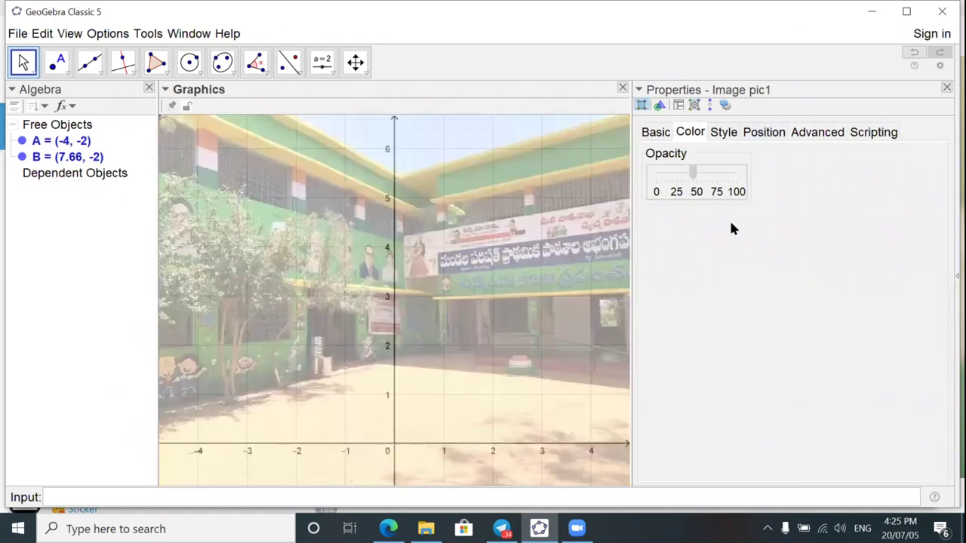
pyautogui.click(687, 197)
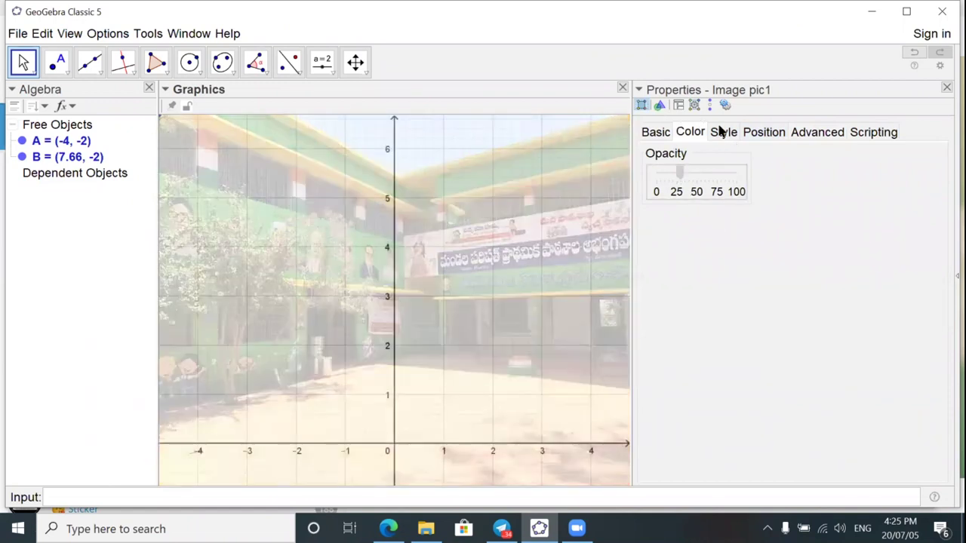
pyautogui.click(653, 134)
# - Colour the grid lines green, make them bold and close the graphics preferences
pyautogui.click(750, 131)
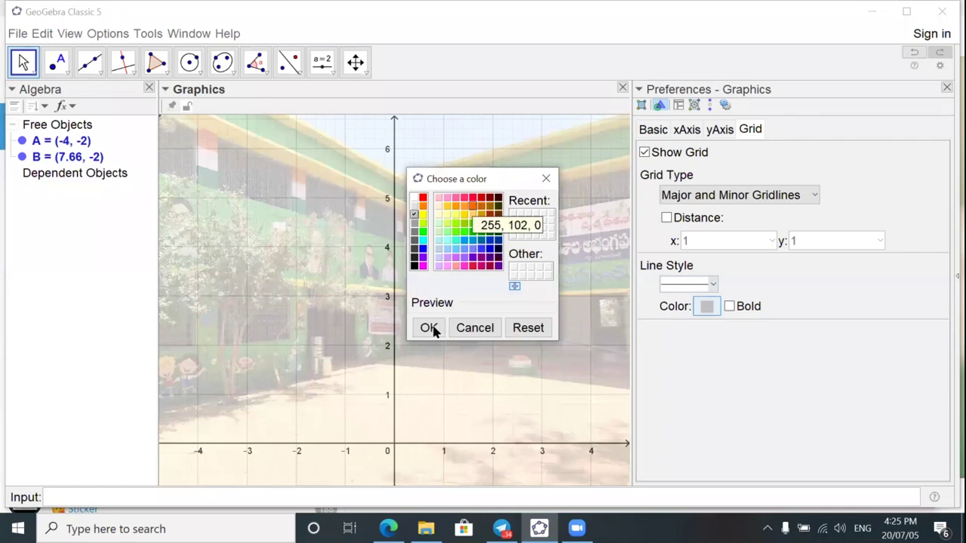
pyautogui.click(472, 231)
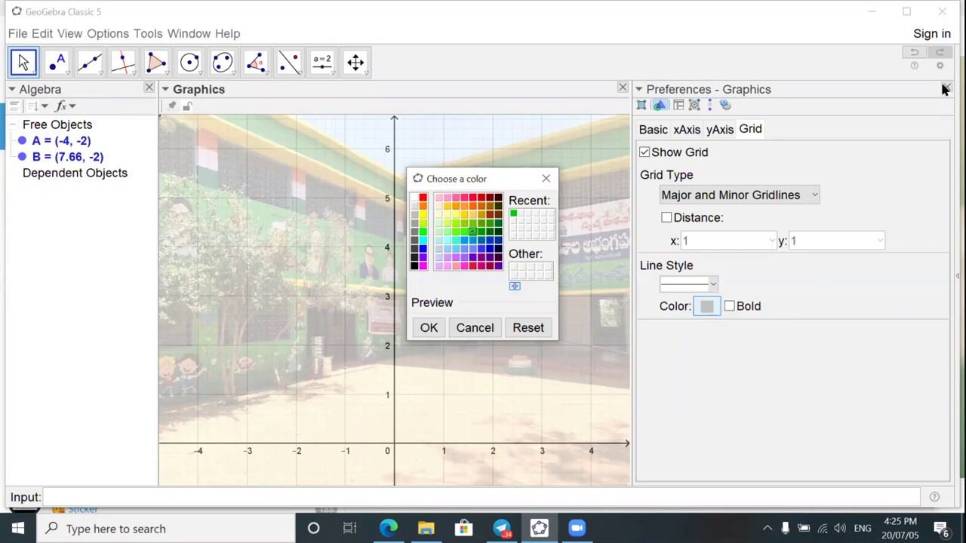
pyautogui.press('Return')
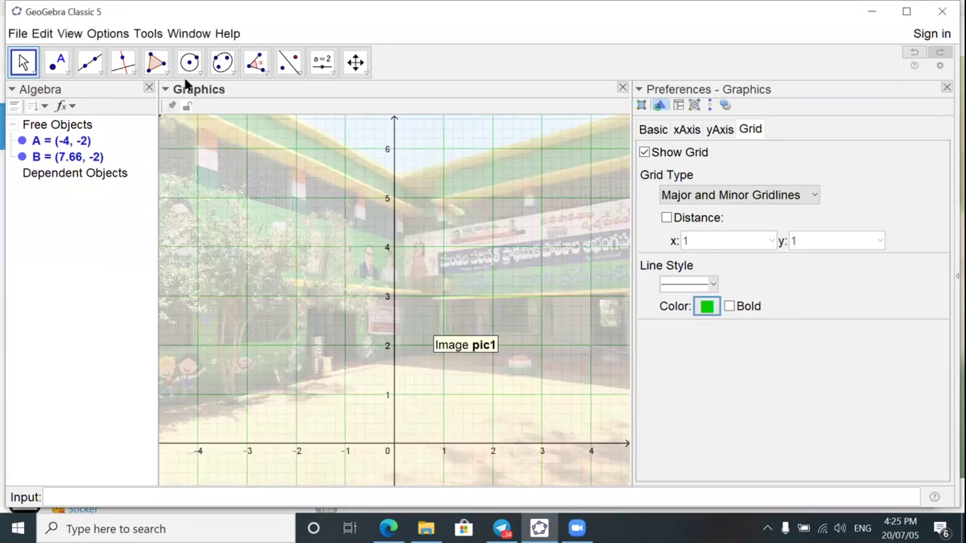
pyautogui.click(753, 305)
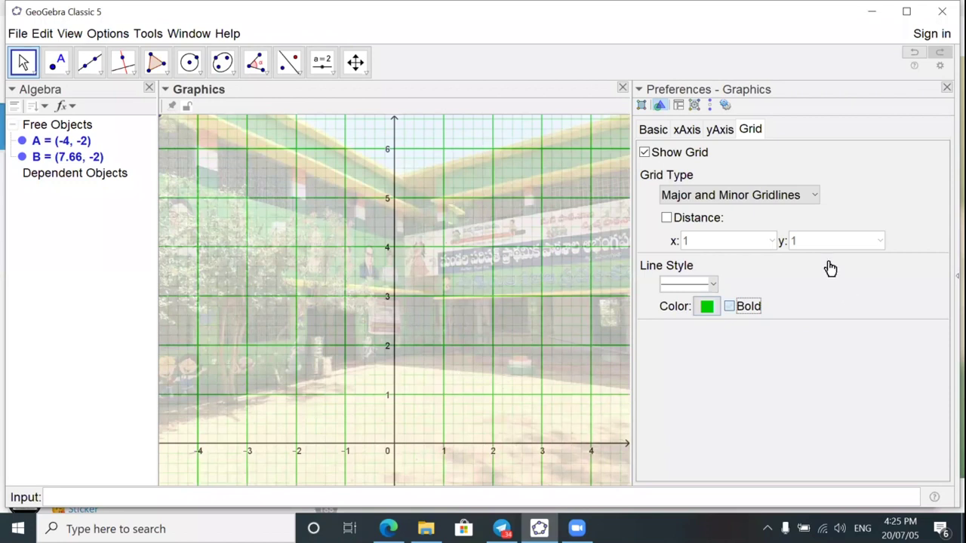
pyautogui.press('Escape')
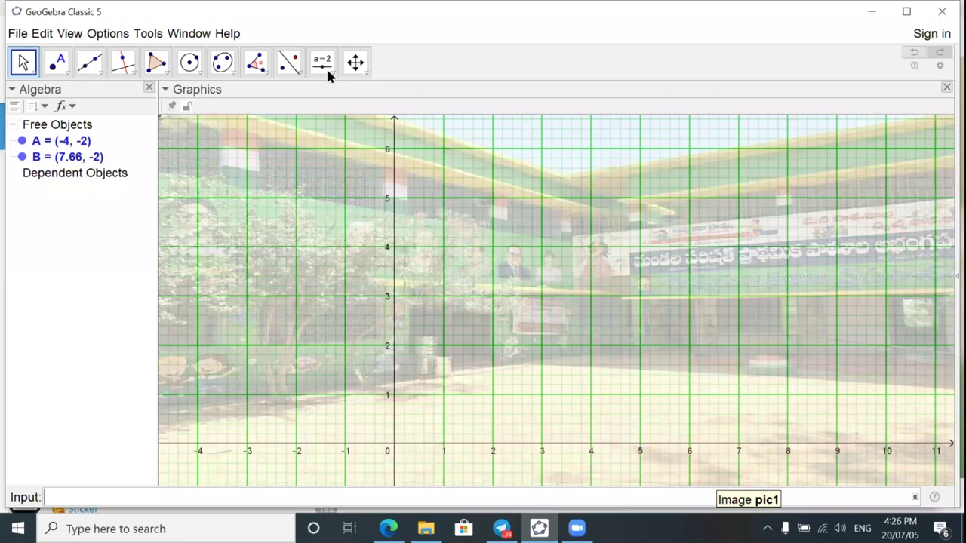
# - Discard the school picture construction and insert horse.png from the Desktop into the empty graphics view, undoing any accidental shift of the image
pyautogui.hotkey('alt', 'F4')
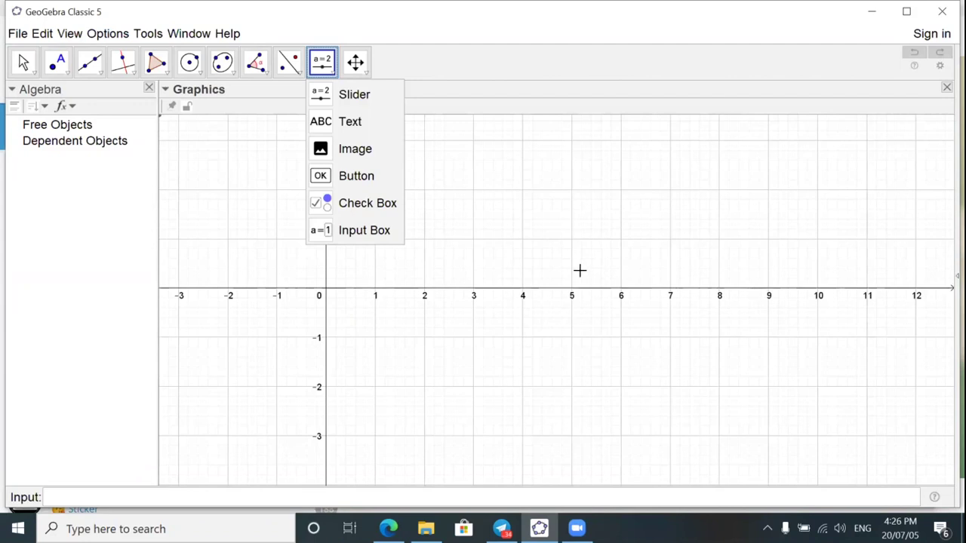
pyautogui.click(360, 154)
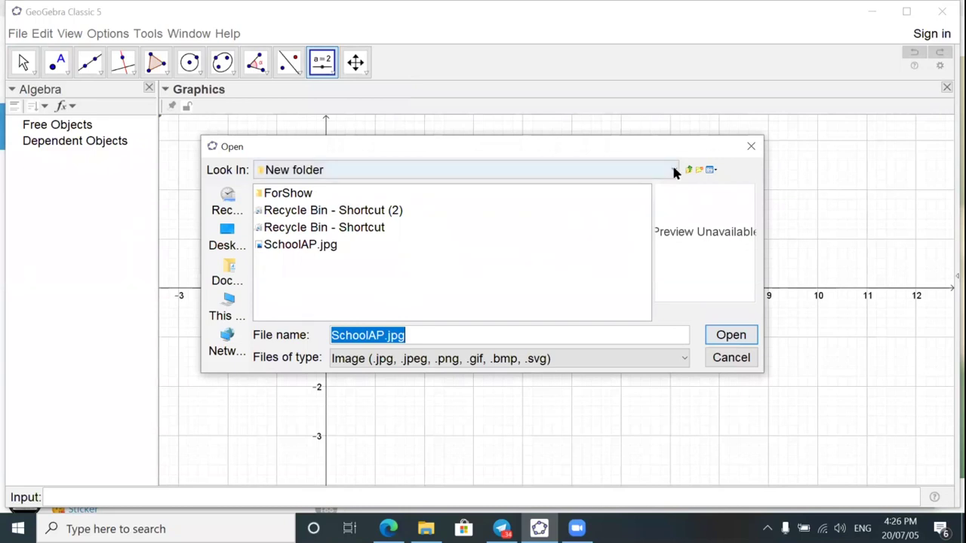
pyautogui.click(220, 238)
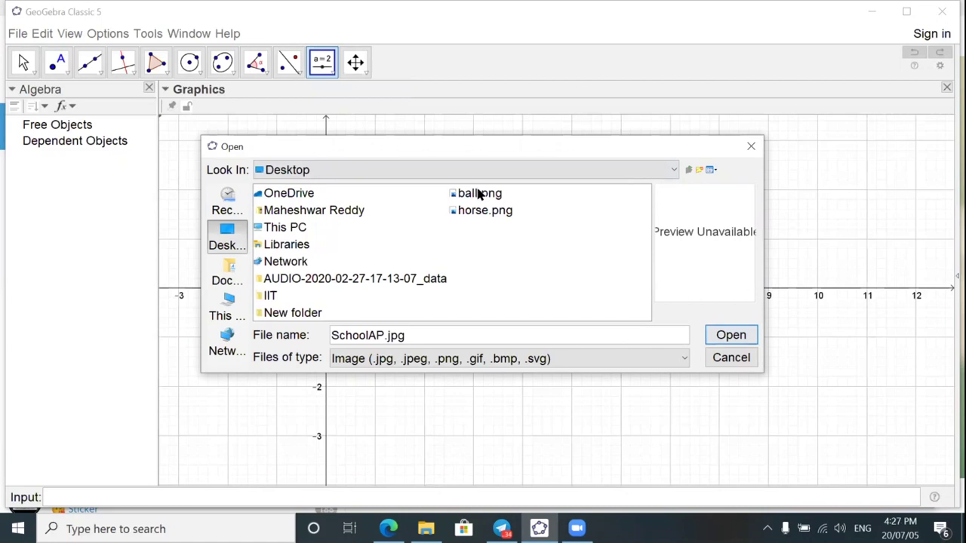
pyautogui.click(488, 215)
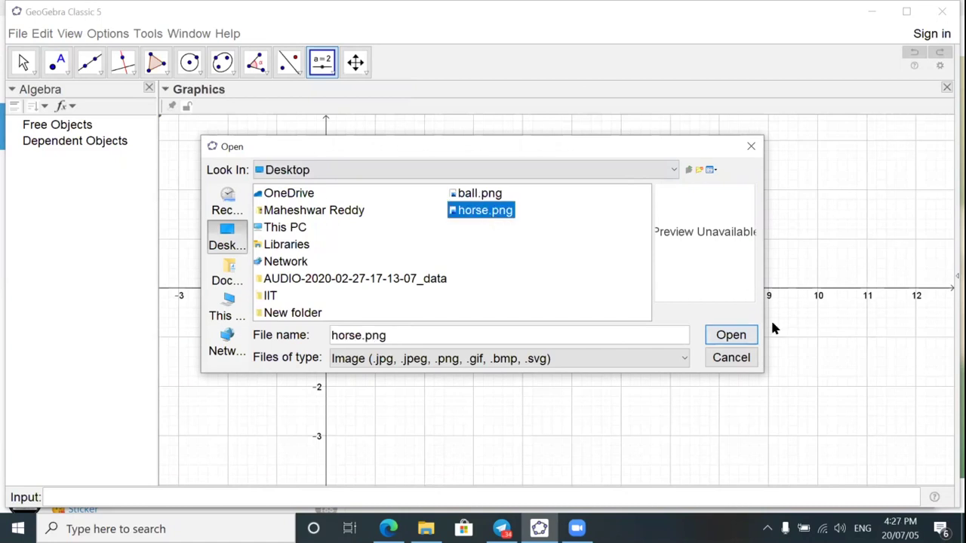
pyautogui.click(735, 335)
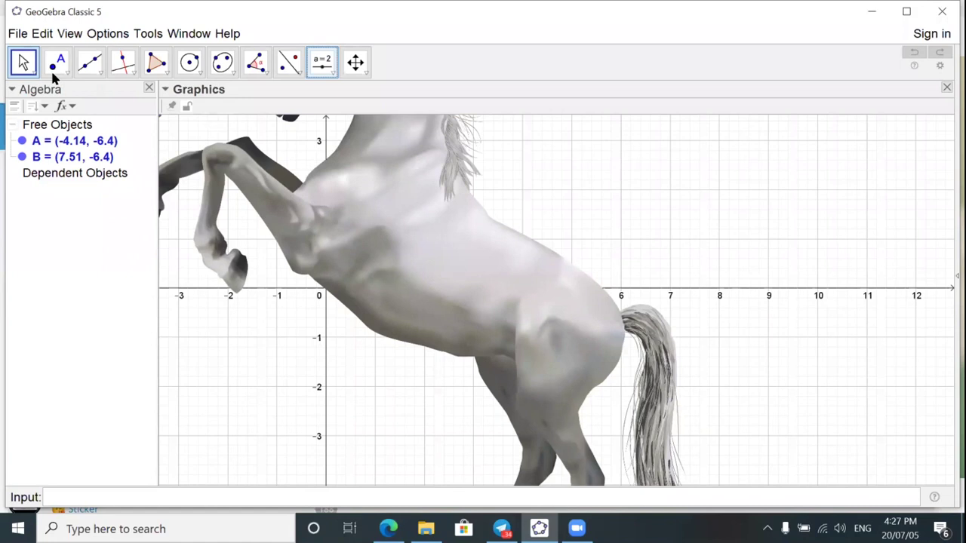
pyautogui.hotkey('ctrl', 'z')
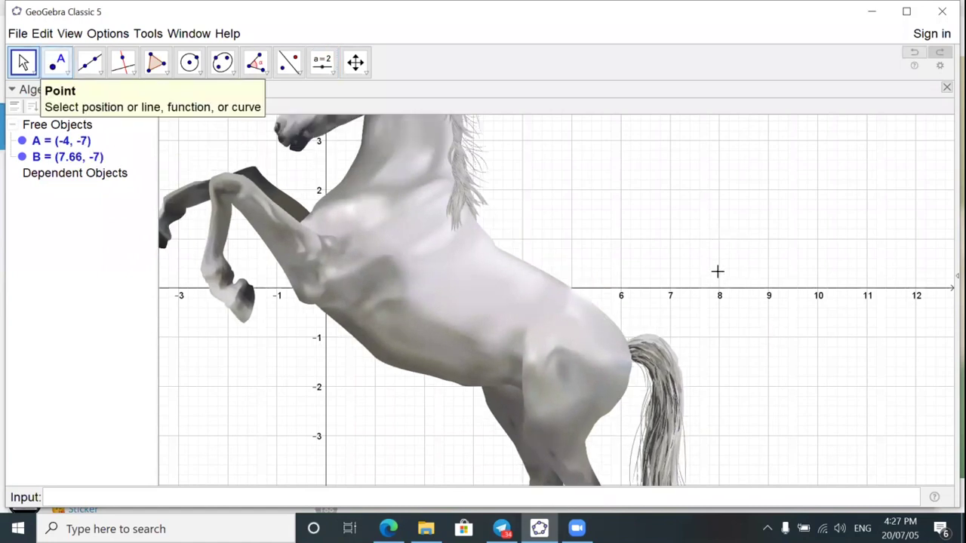
# - Place three free points beside the horse image at (8, 1), (11, 1) and (10, 3)
pyautogui.click(57, 61)
pyautogui.click(718, 239)
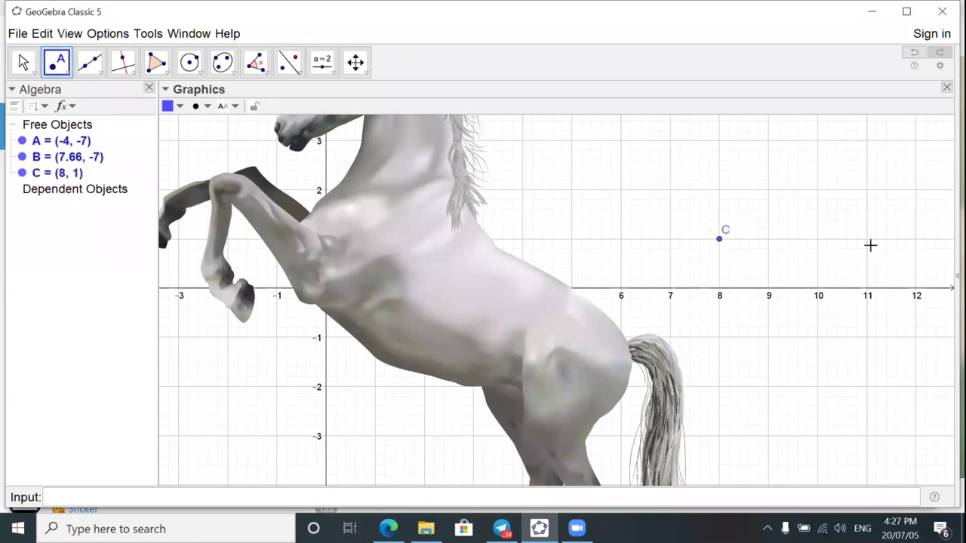
pyautogui.click(866, 239)
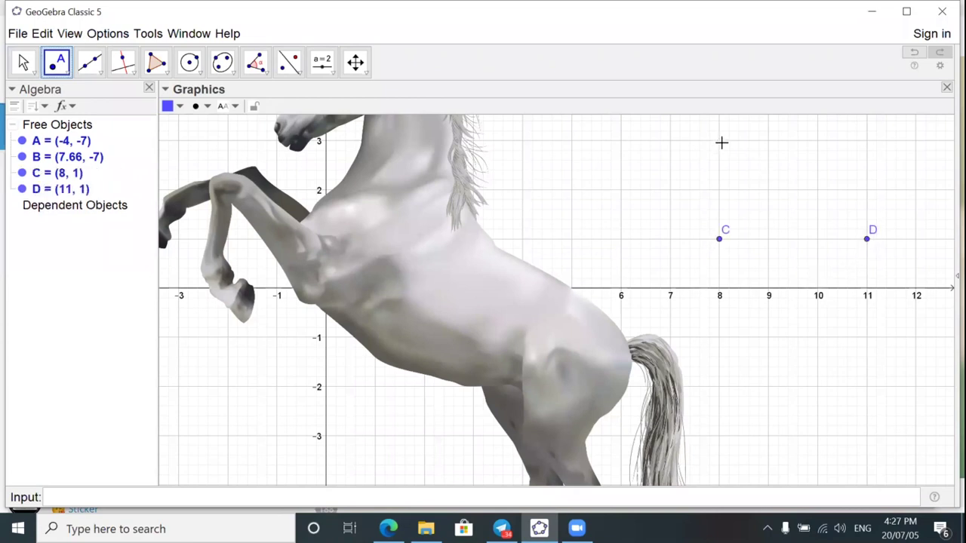
pyautogui.click(818, 141)
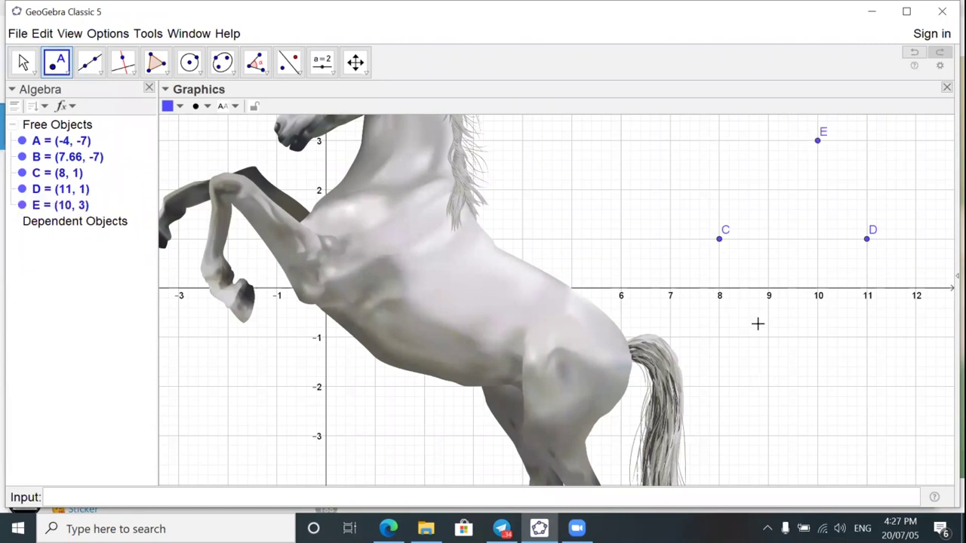
# - Attach the horse image to the new points by setting Corner 1, 2 and 4 to C, D and E, and close its properties
pyautogui.rightClick(408, 271)
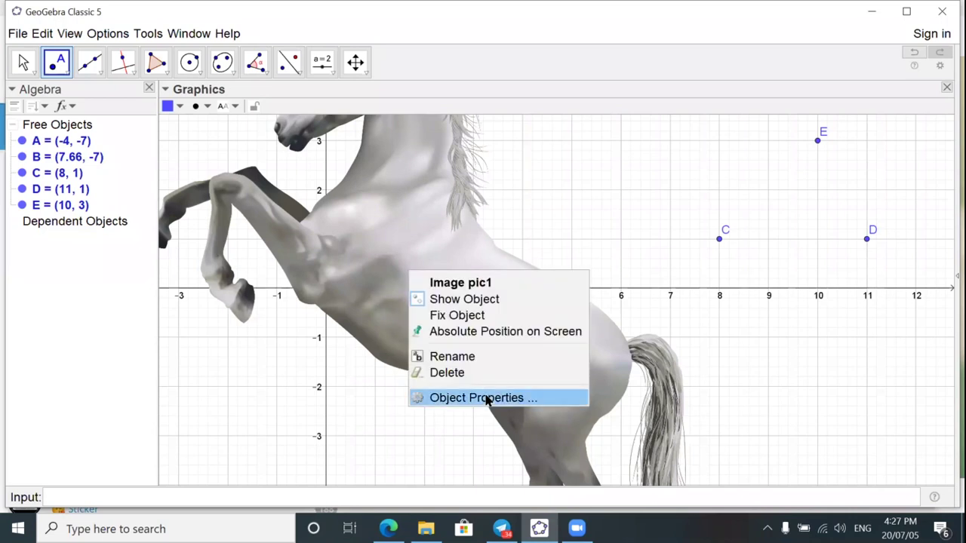
pyautogui.click(487, 400)
pyautogui.click(766, 133)
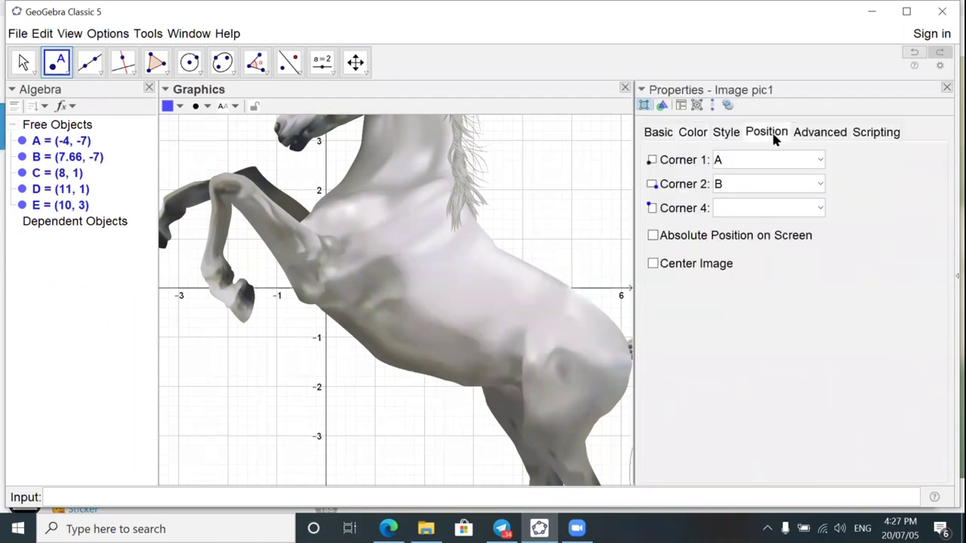
pyautogui.click(754, 158)
pyautogui.hotkey('ctrl', 'a')
pyautogui.write('C')
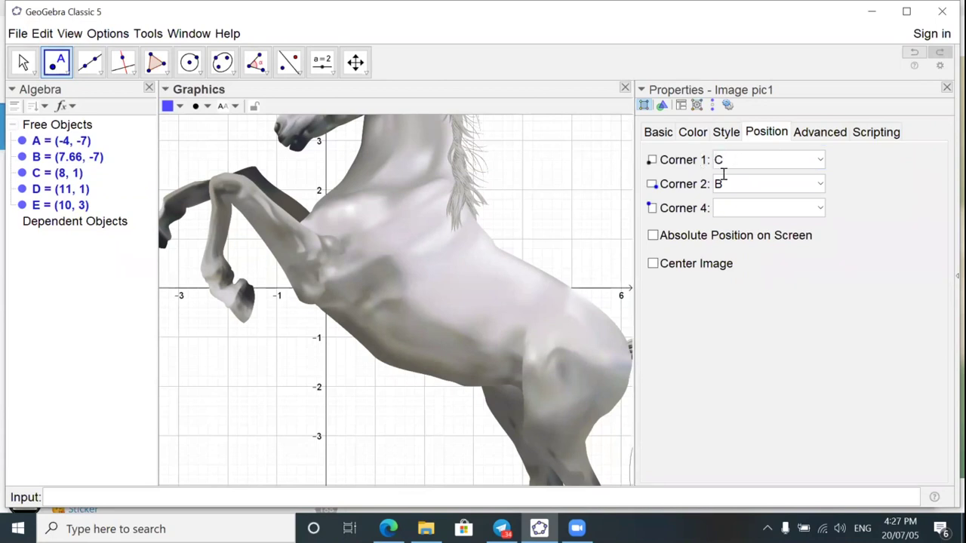
pyautogui.press('Tab')
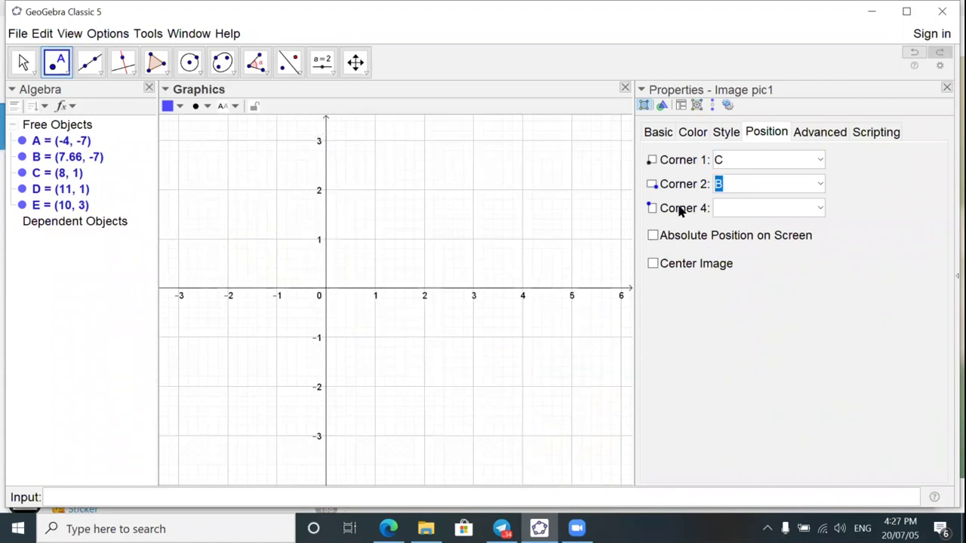
pyautogui.write('D')
pyautogui.write('E')
pyautogui.click(946, 88)
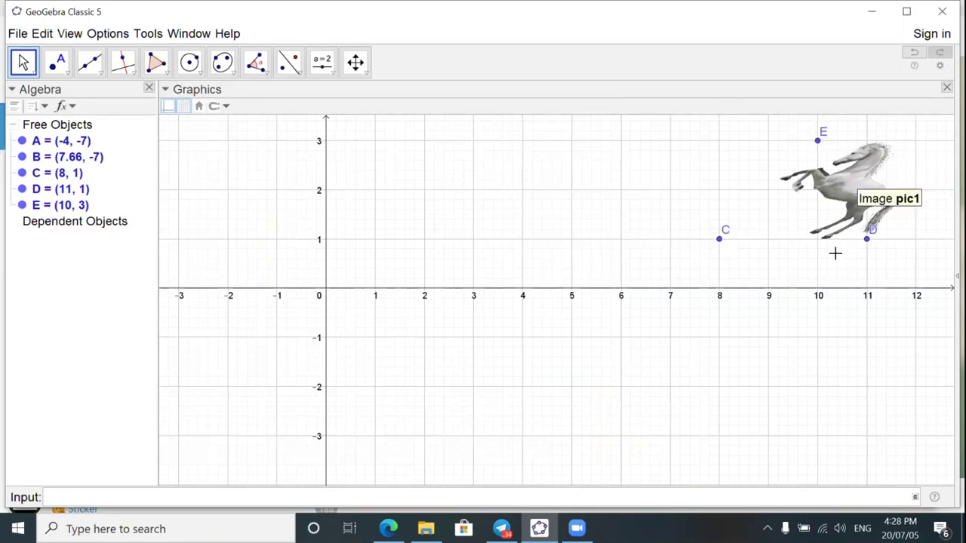
# - Move the horse to the x-axis and reshape it with C at about (1.82, -1.78), D (5.58, 0.33) and E (1.78, 1.2)
pyautogui.moveTo(854, 196); pyautogui.dragTo(544, 244)
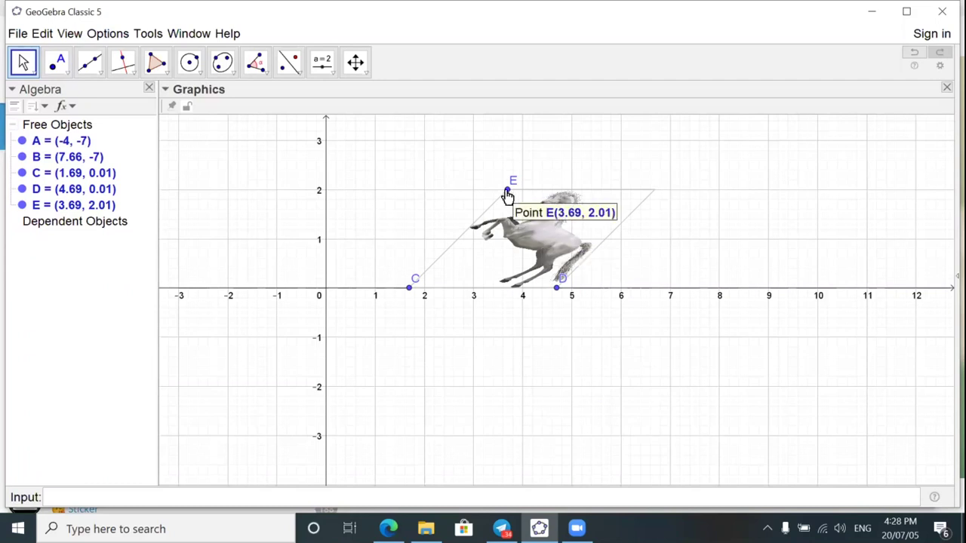
pyautogui.moveTo(507, 193); pyautogui.dragTo(411, 175)
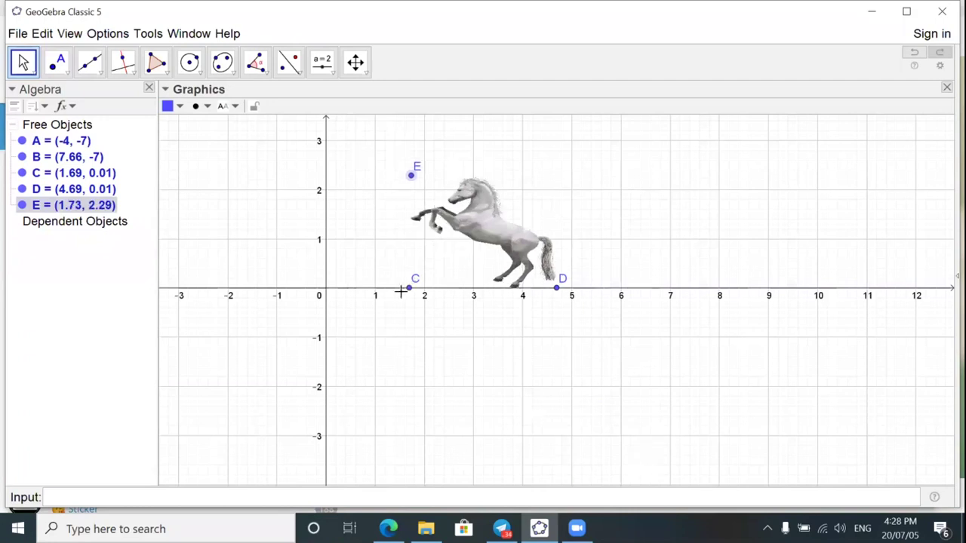
pyautogui.moveTo(408, 288); pyautogui.dragTo(414, 321)
pyautogui.moveTo(559, 295); pyautogui.dragTo(598, 216)
pyautogui.moveTo(525, 241); pyautogui.dragTo(523, 252)
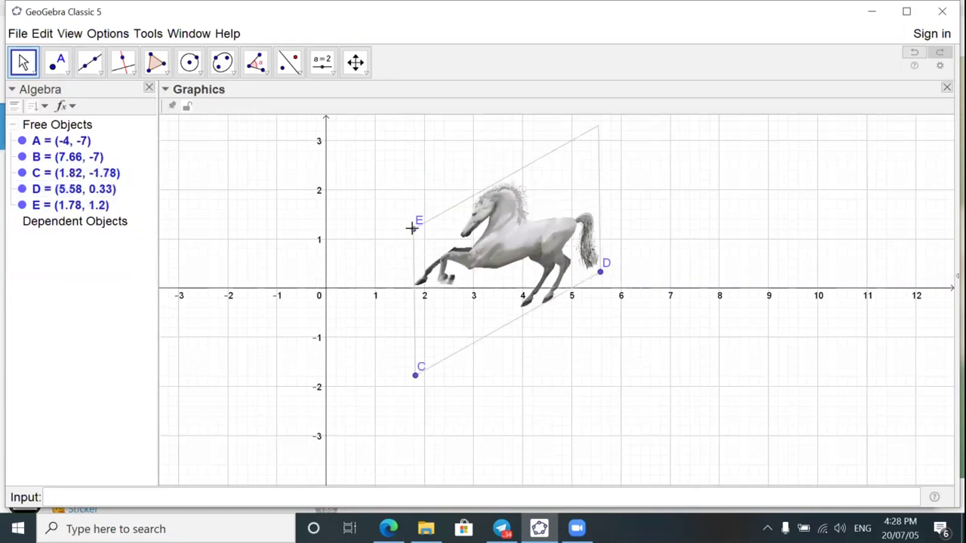
# - Refine the horse's shape with corner points E at about (0.85, 1.12), D at (5.54, 1.01) and C at (2.44, -1.31)
pyautogui.moveTo(414, 230); pyautogui.dragTo(369, 239)
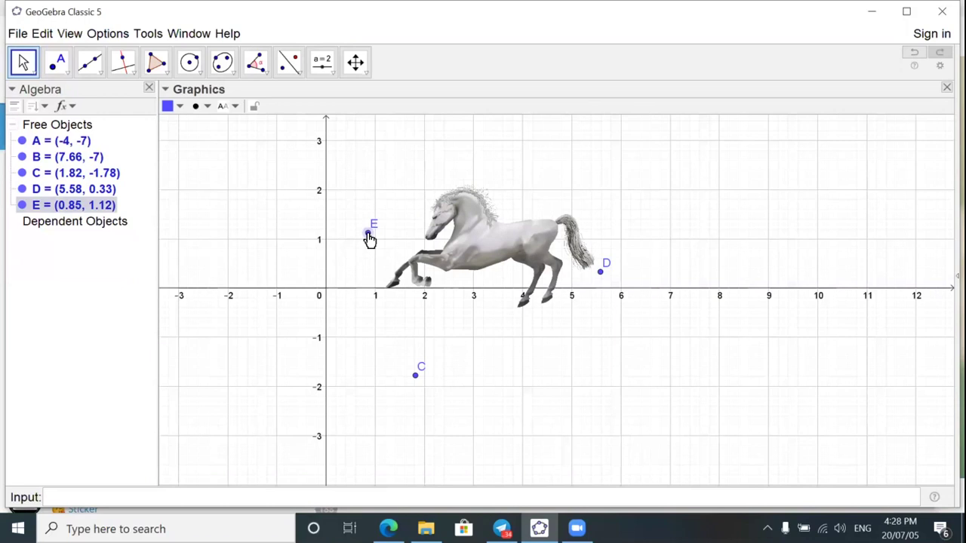
pyautogui.moveTo(600, 272); pyautogui.dragTo(599, 239)
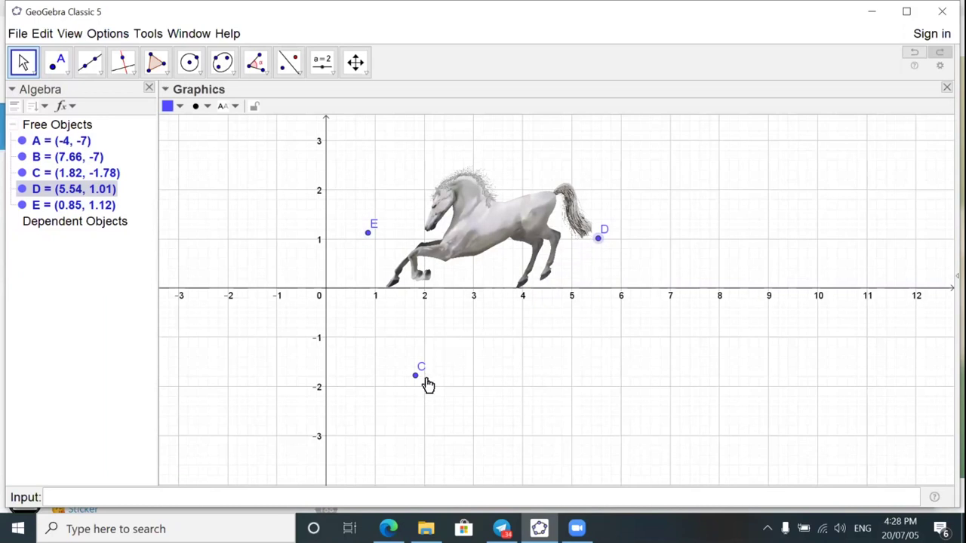
pyautogui.moveTo(418, 376); pyautogui.dragTo(446, 351)
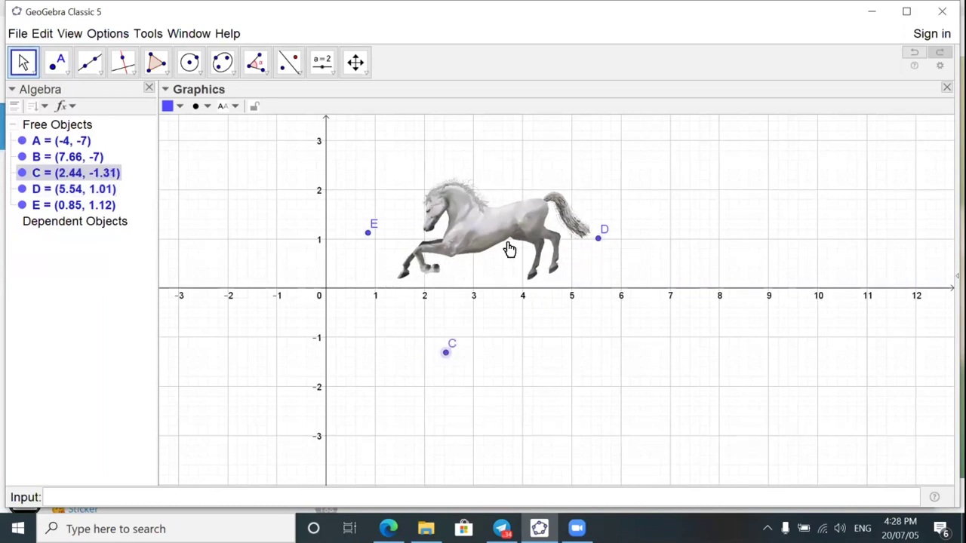
# - Hide corner points C, D and E and move the horse along the x-axis until its front hoof stands at the origin
pyautogui.moveTo(532, 211); pyautogui.dragTo(532, 219)
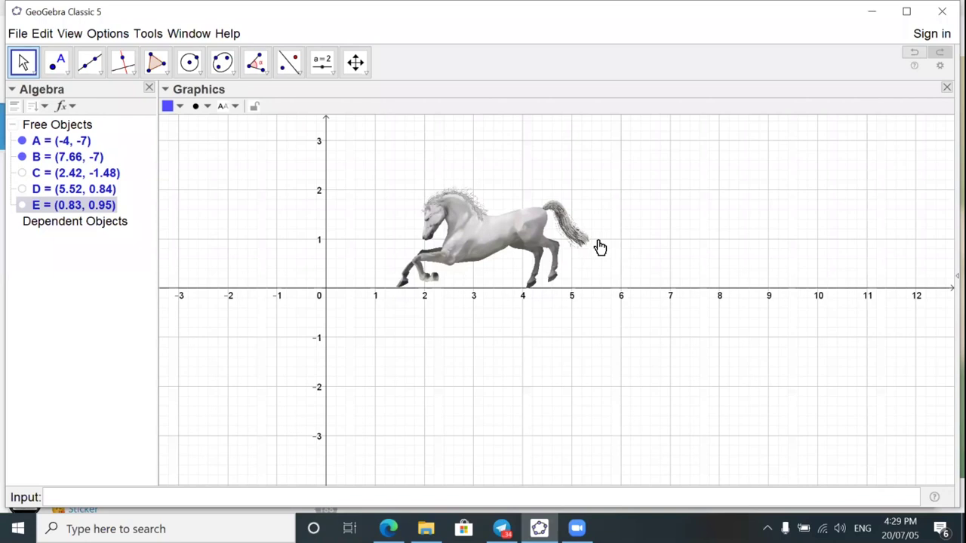
pyautogui.click(600, 248)
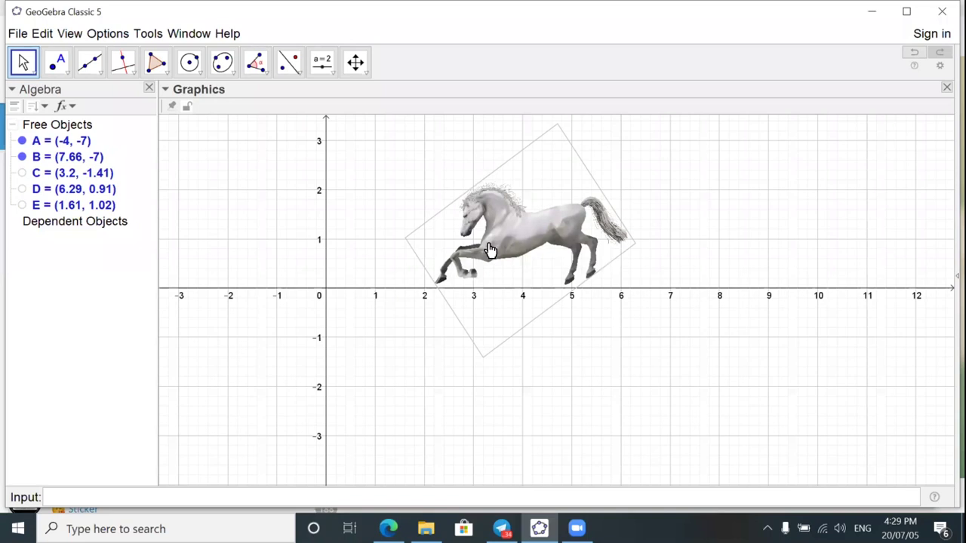
pyautogui.moveTo(599, 242); pyautogui.dragTo(489, 245)
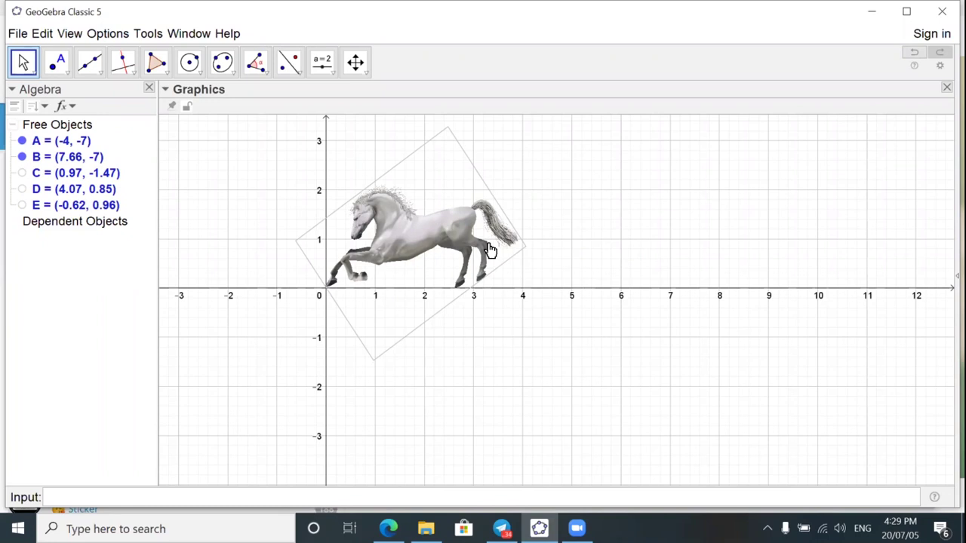
# - Draw a circle with its centre at about (4.66, -1.81) through a point at about (-0.75, 1.36)
pyautogui.click(189, 62)
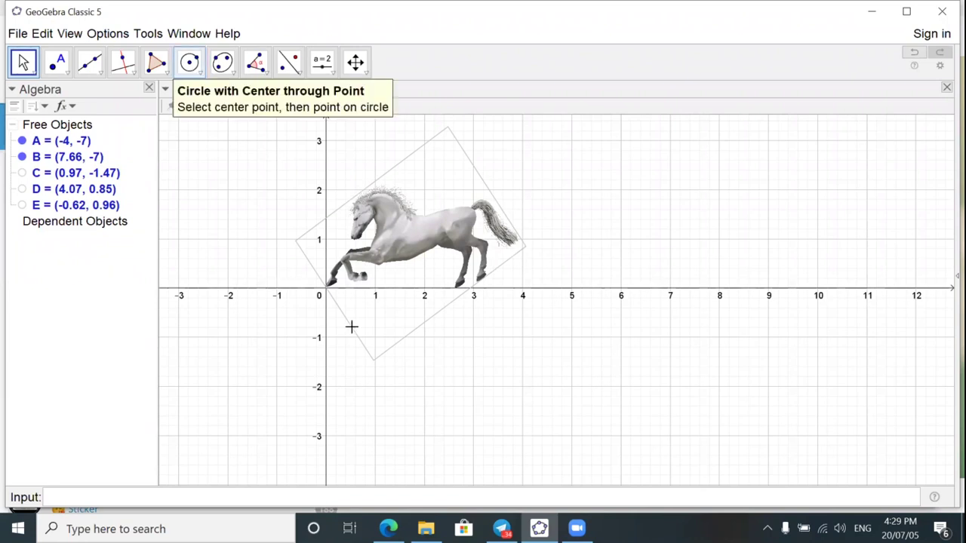
pyautogui.press('Escape')
pyautogui.click(190, 64)
pyautogui.click(554, 377)
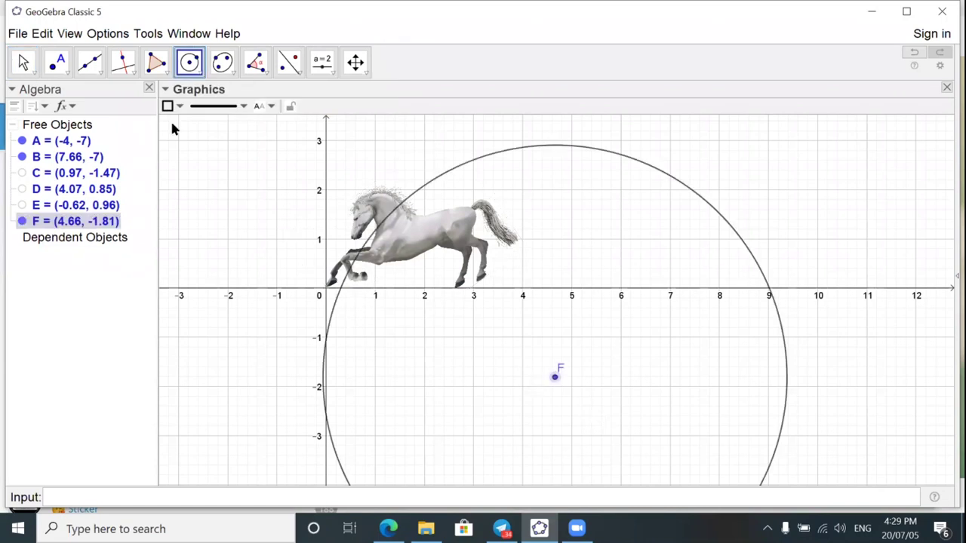
pyautogui.click(289, 222)
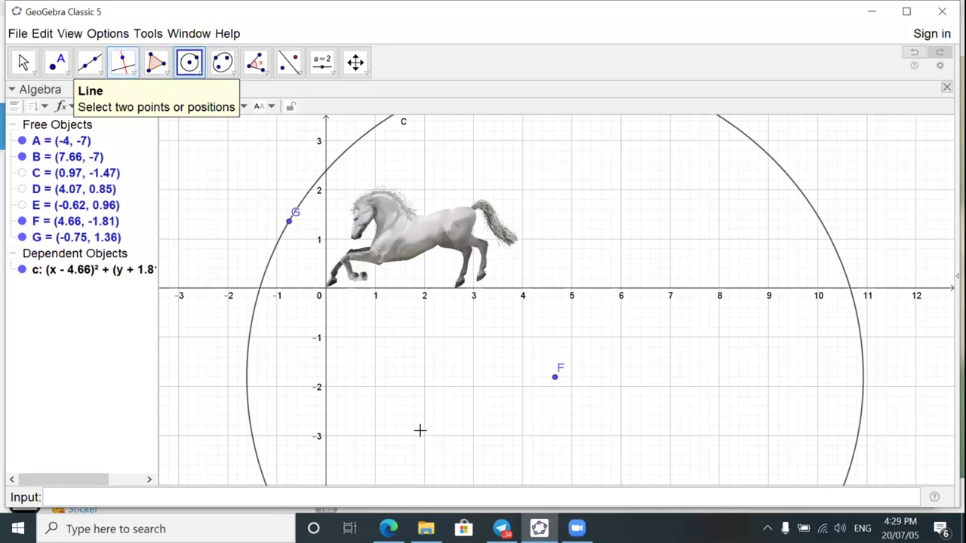
# - Move the circle's centre F to (2, 0) and place the horse image in the middle of the circle
pyautogui.click(23, 62)
pyautogui.moveTo(554, 376); pyautogui.dragTo(511, 345)
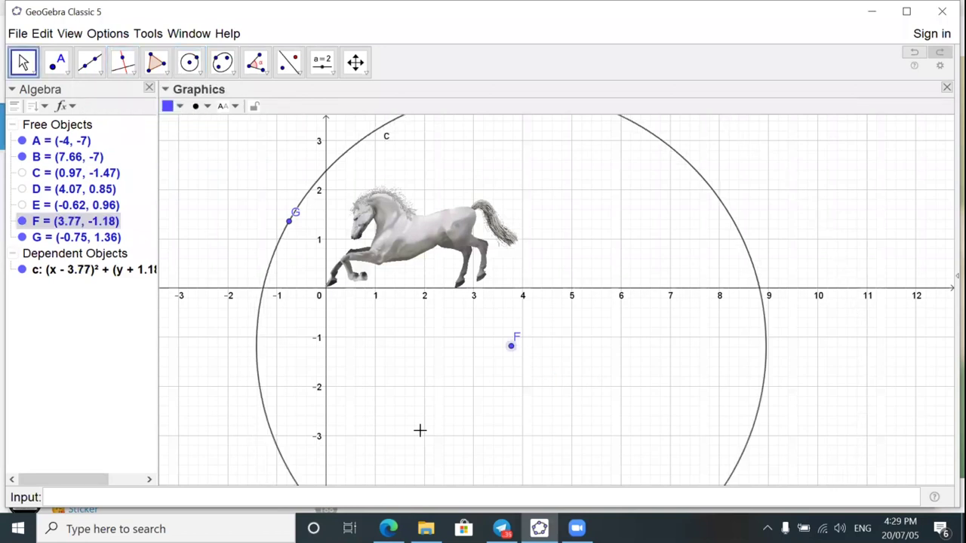
pyautogui.hotkey('ctrl', 'z')
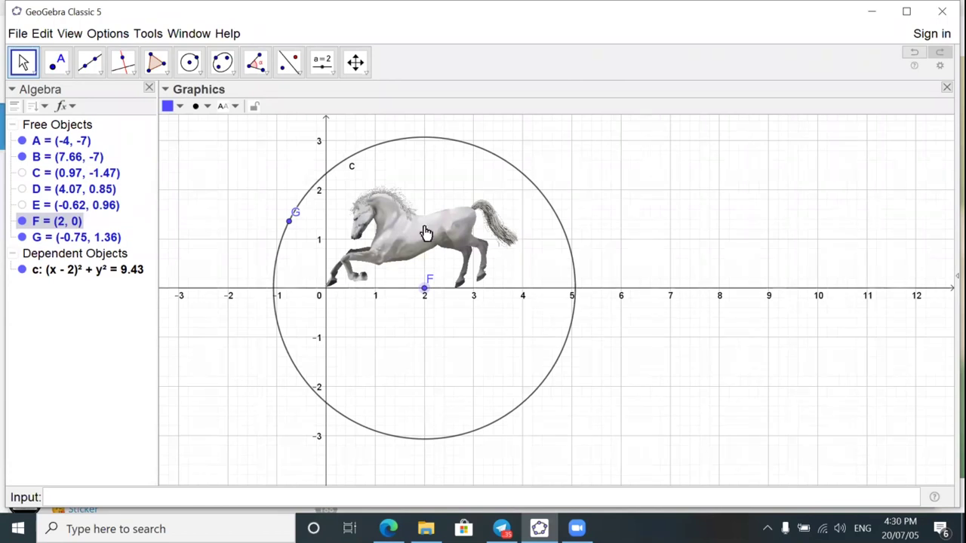
pyautogui.click(443, 288)
pyautogui.moveTo(443, 287); pyautogui.dragTo(444, 282)
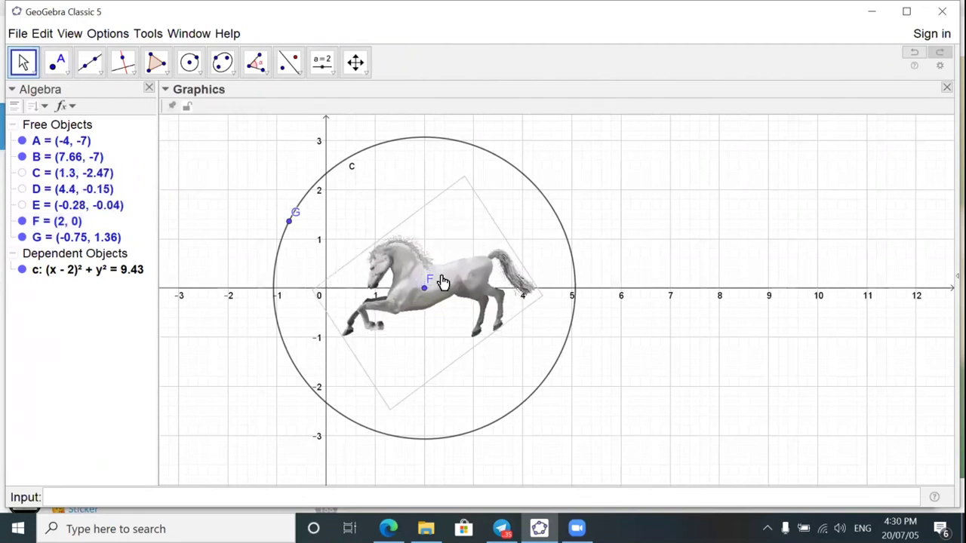
pyautogui.click(617, 400)
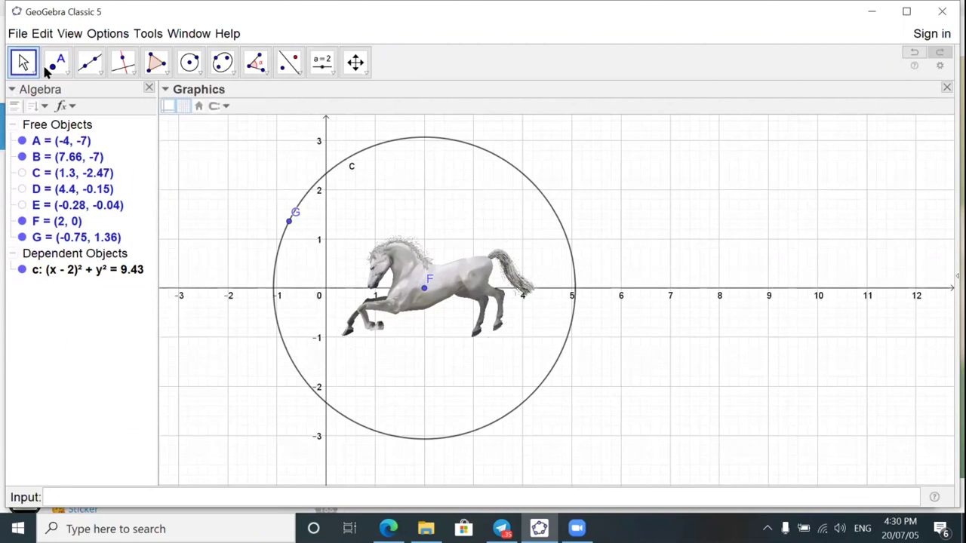
# - Draw a steep line beside the circle through points at about (7.27, 2.25) and (7.84, -1.56) as a mirror line
pyautogui.click(298, 75)
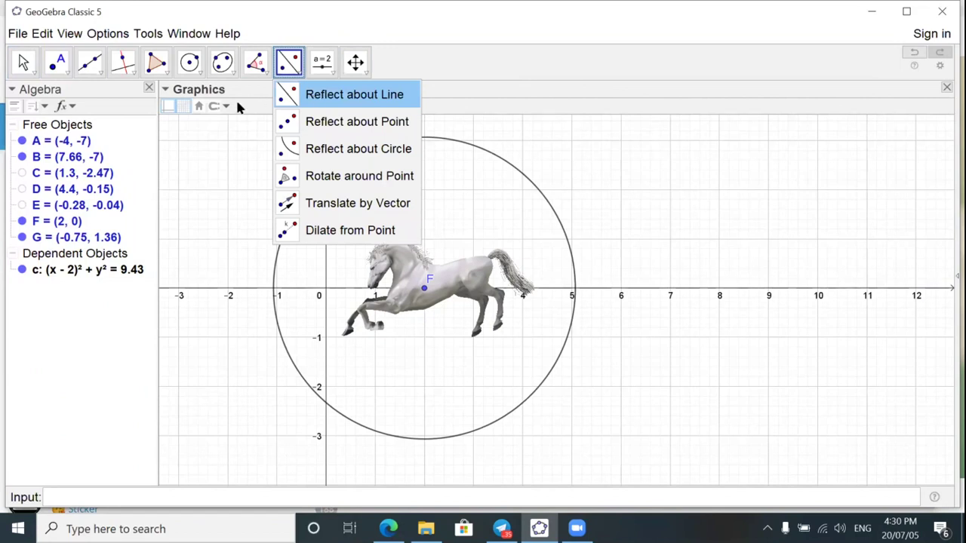
pyautogui.click(321, 101)
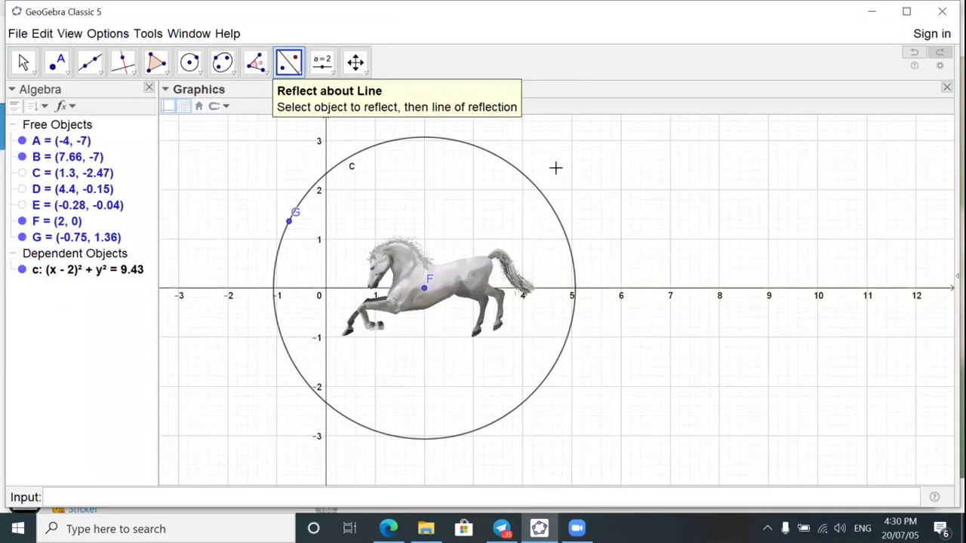
pyautogui.click(96, 74)
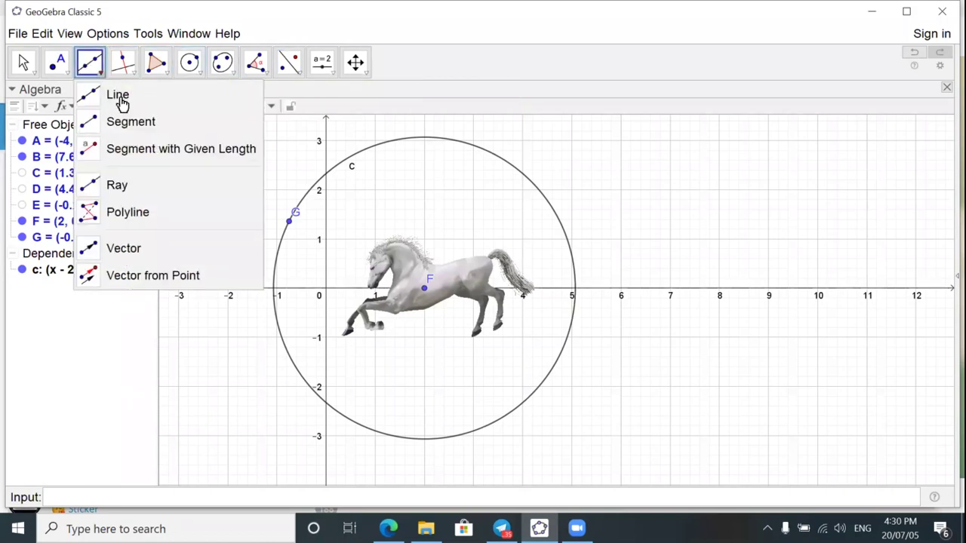
pyautogui.click(683, 177)
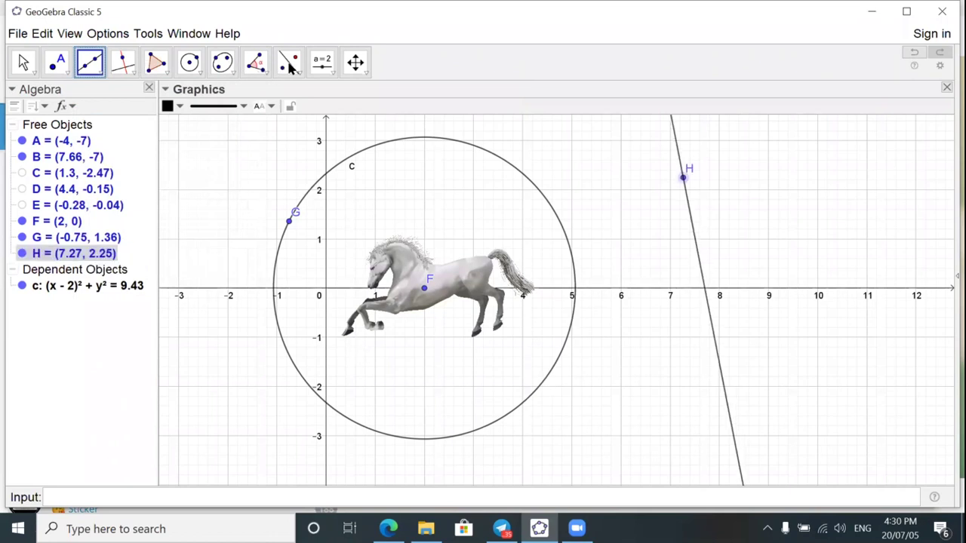
pyautogui.click(711, 364)
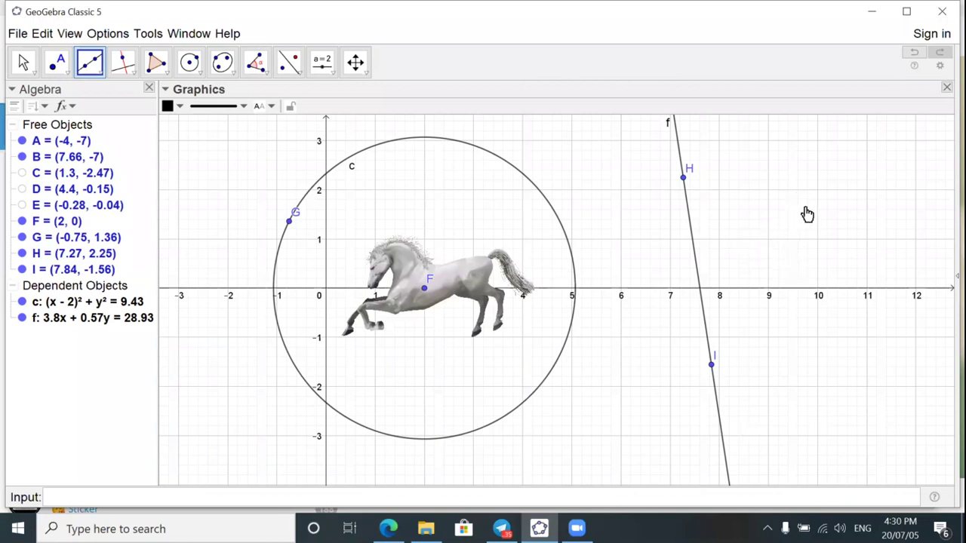
# - Reflect the horse image about line f and move the original horse around, ending near the centre of circle c
pyautogui.hotkey('ctrl', 'v')
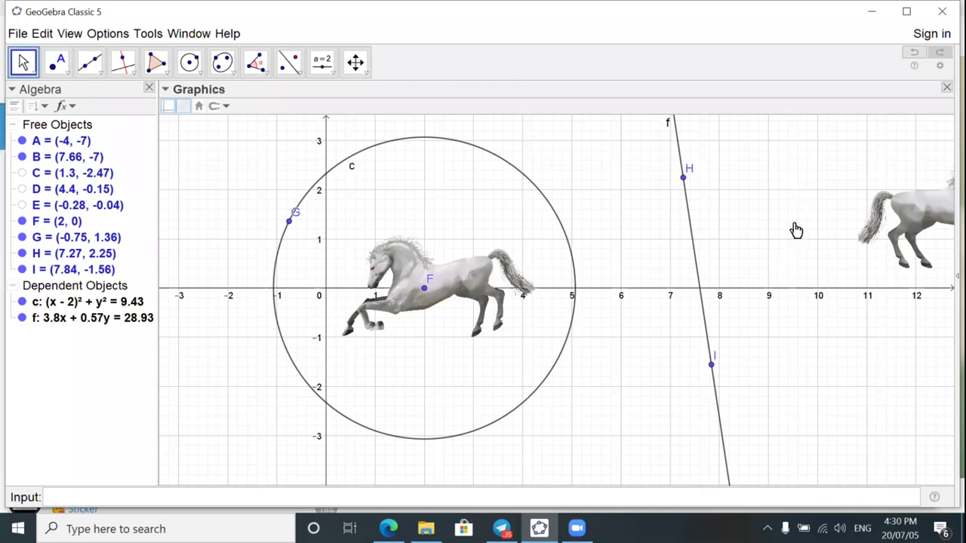
pyautogui.moveTo(519, 251); pyautogui.dragTo(363, 258)
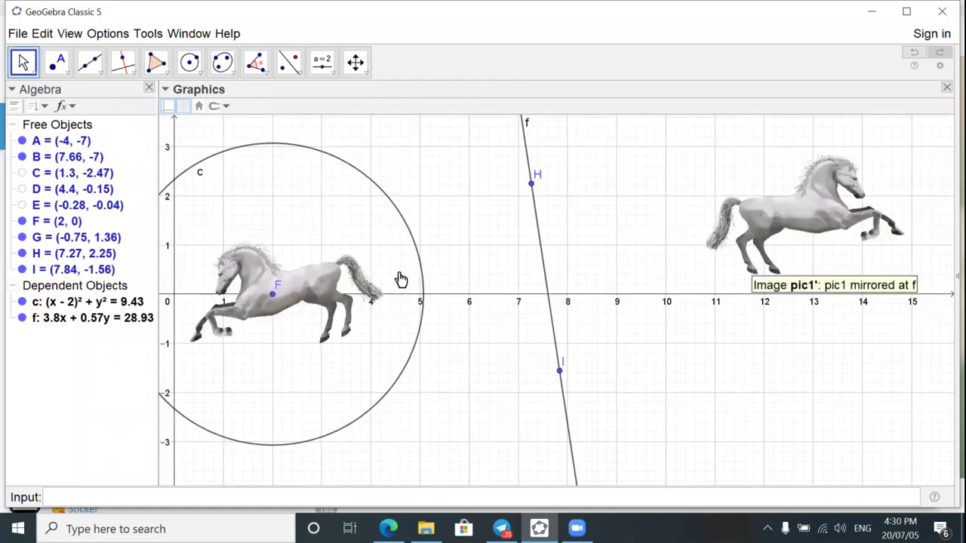
pyautogui.moveTo(408, 261); pyautogui.dragTo(405, 261)
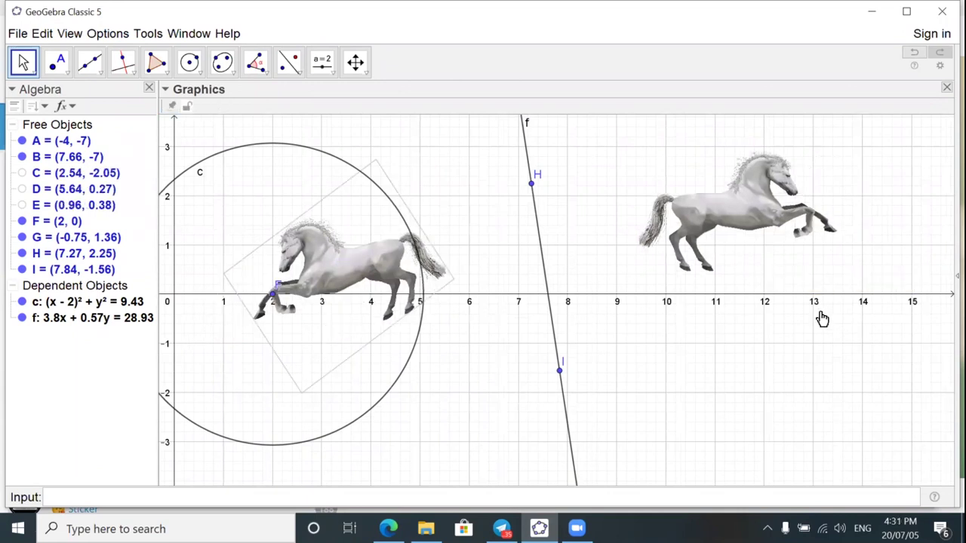
pyautogui.hotkey('ctrl', 'z')
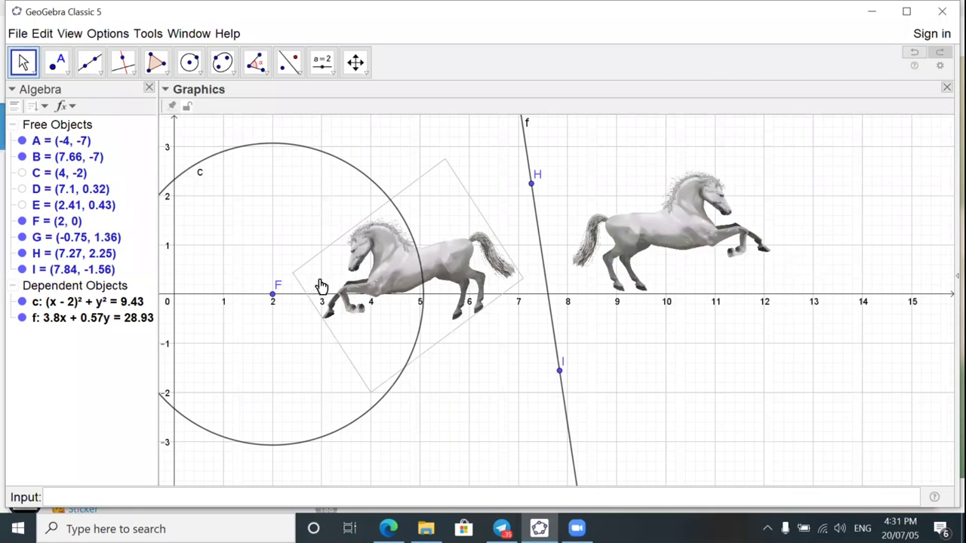
pyautogui.moveTo(521, 279); pyautogui.dragTo(395, 297)
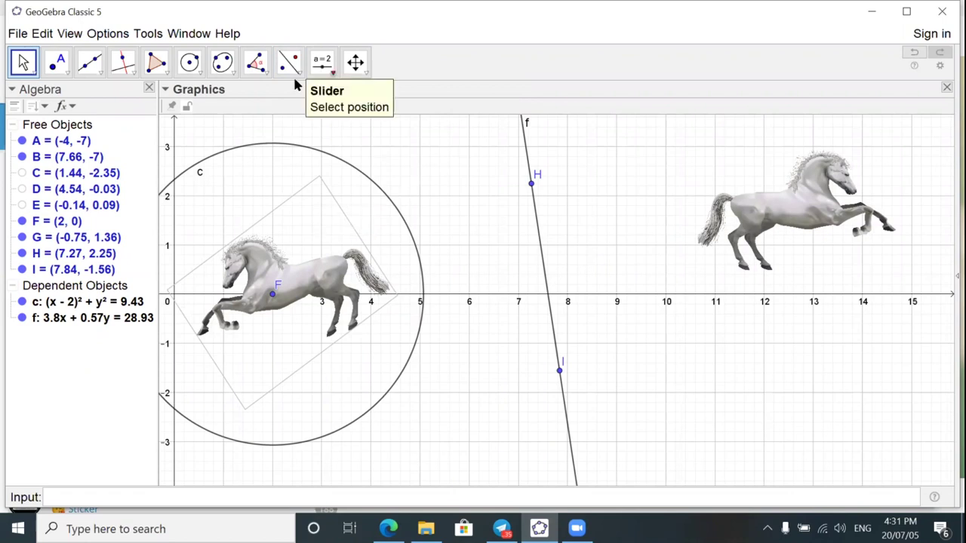
# - Reflect circle c about line f and activate the Reflect about Point tool
pyautogui.click(340, 160)
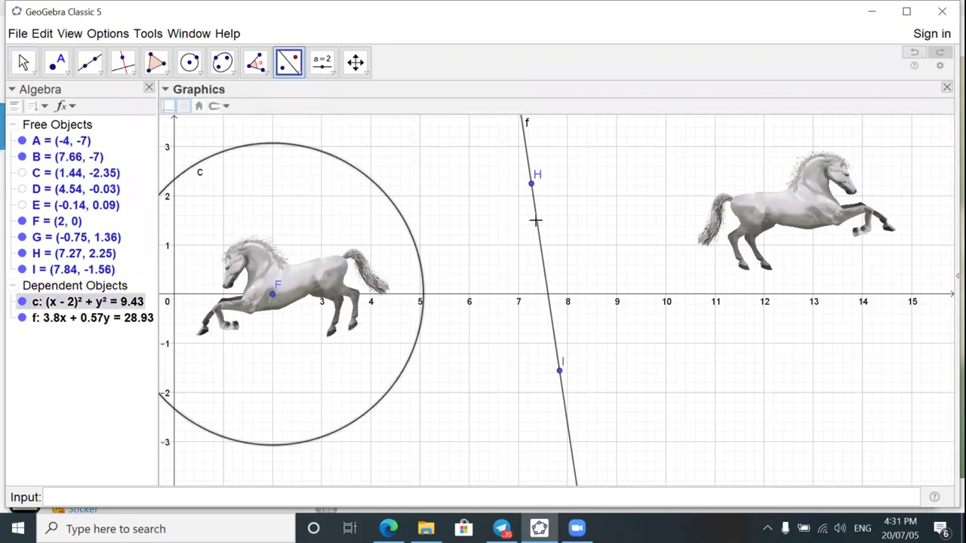
pyautogui.click(566, 432)
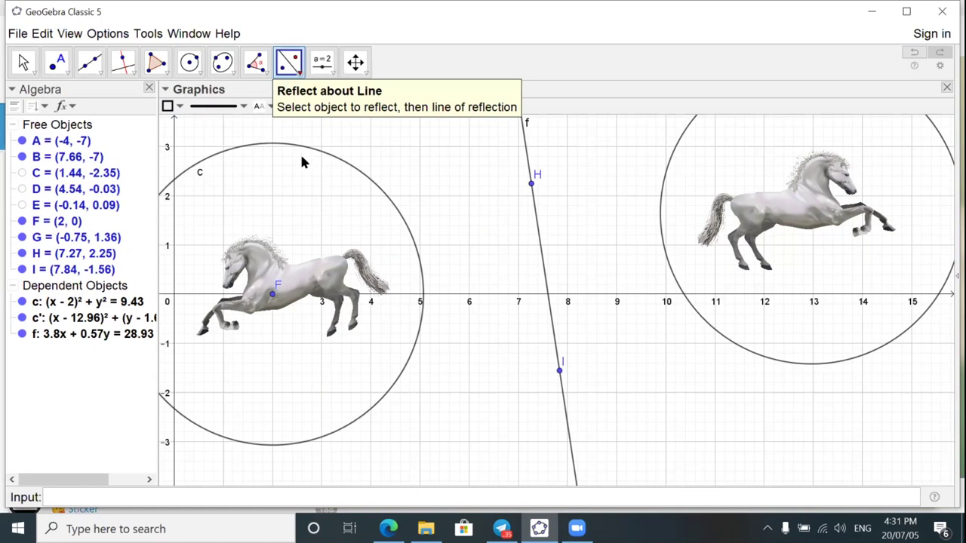
pyautogui.click(299, 73)
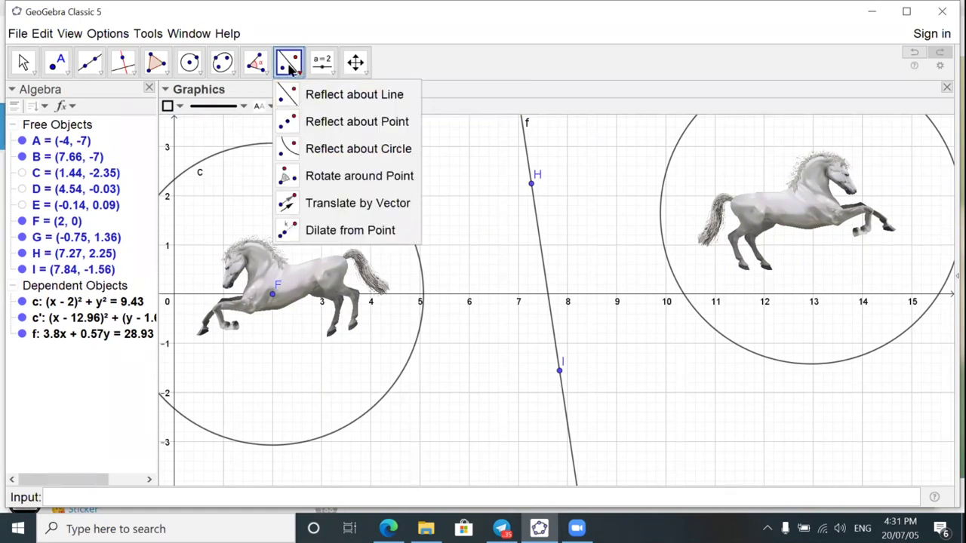
pyautogui.click(347, 122)
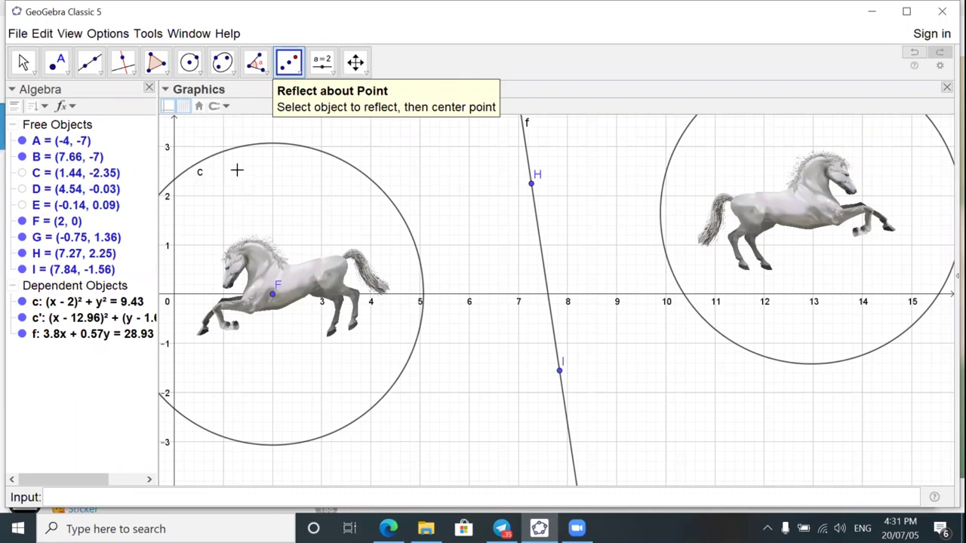
# - Draw two three-point circles: through about (7.07, -2.76), (9.09, -2.42) and point I, and through about (5.64, 1.05), (6.73, 1.28) and (6, 1.73)
pyautogui.click(189, 62)
pyautogui.click(264, 173)
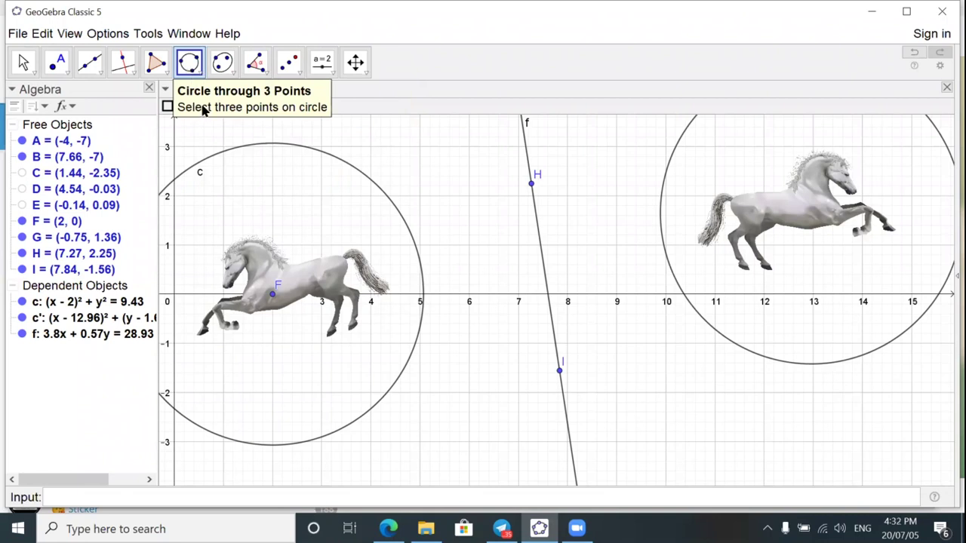
pyautogui.click(520, 430)
pyautogui.click(620, 413)
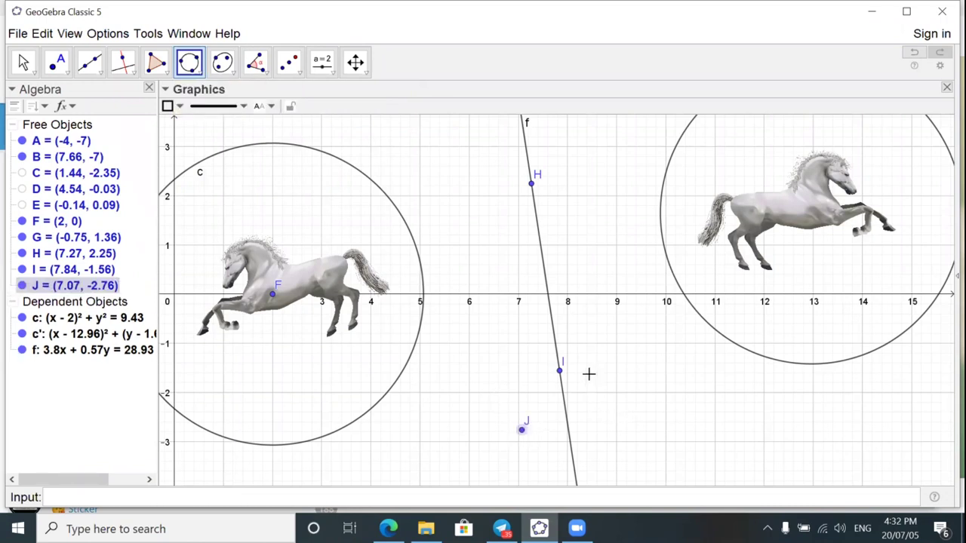
pyautogui.click(559, 371)
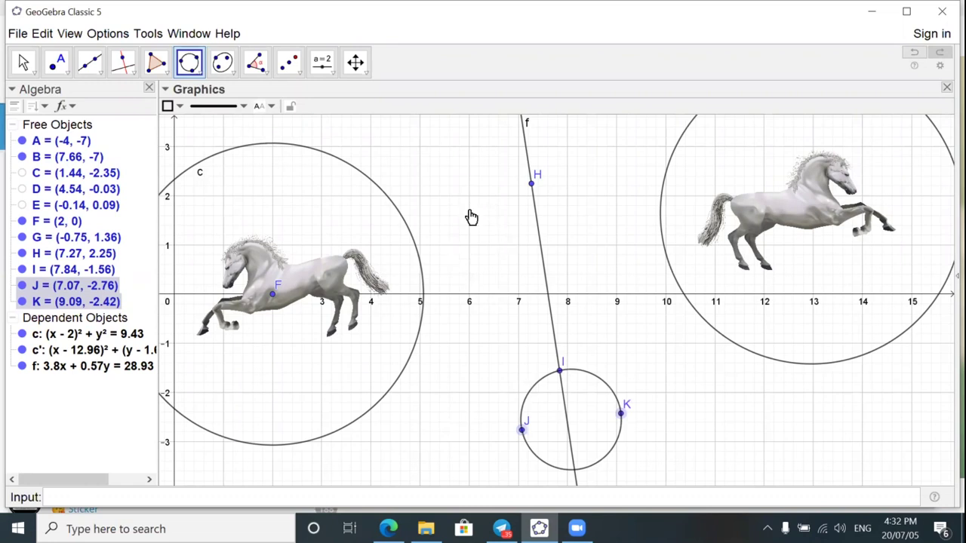
pyautogui.click(451, 241)
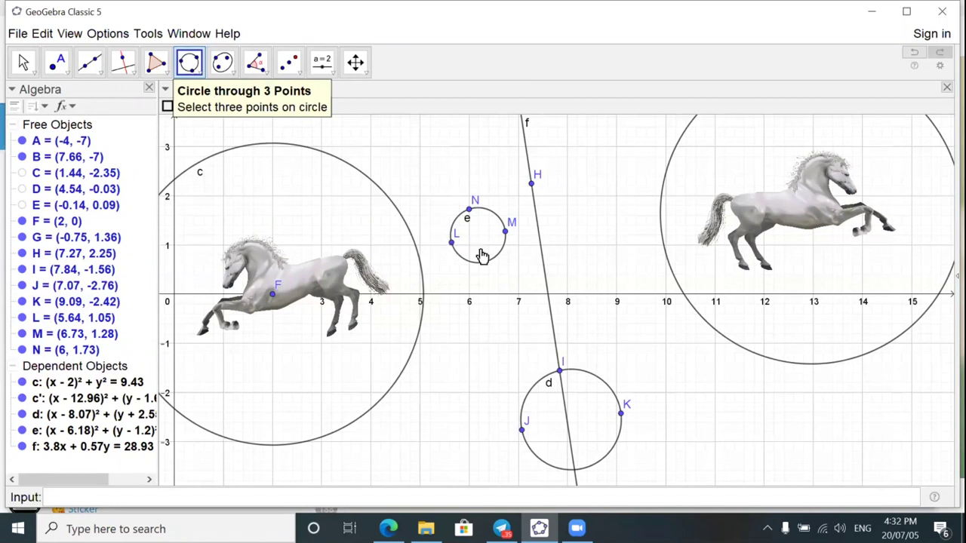
# - Add measurement labels for the distance between points H and I and for the circumferences of circle c and its reflection
pyautogui.click(67, 76)
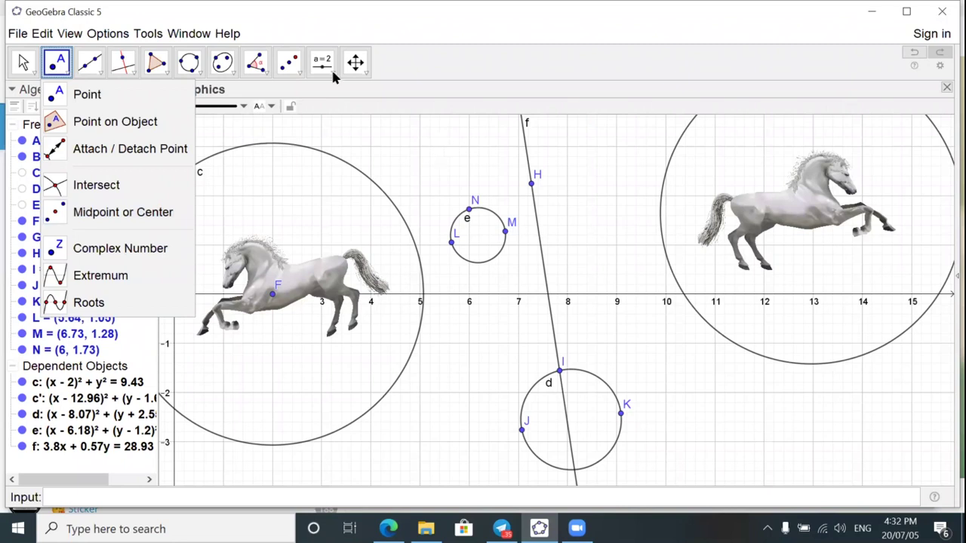
pyautogui.moveTo(296, 74)
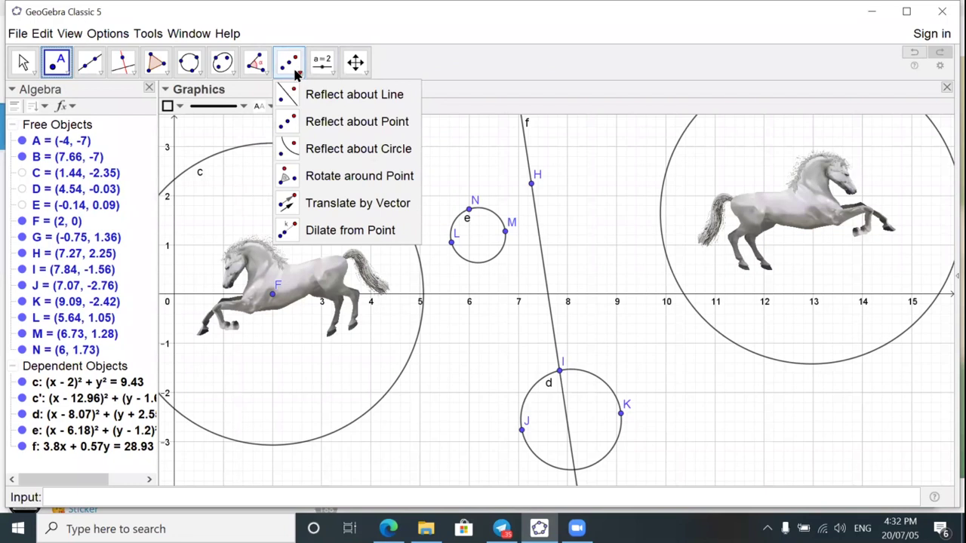
pyautogui.moveTo(257, 64)
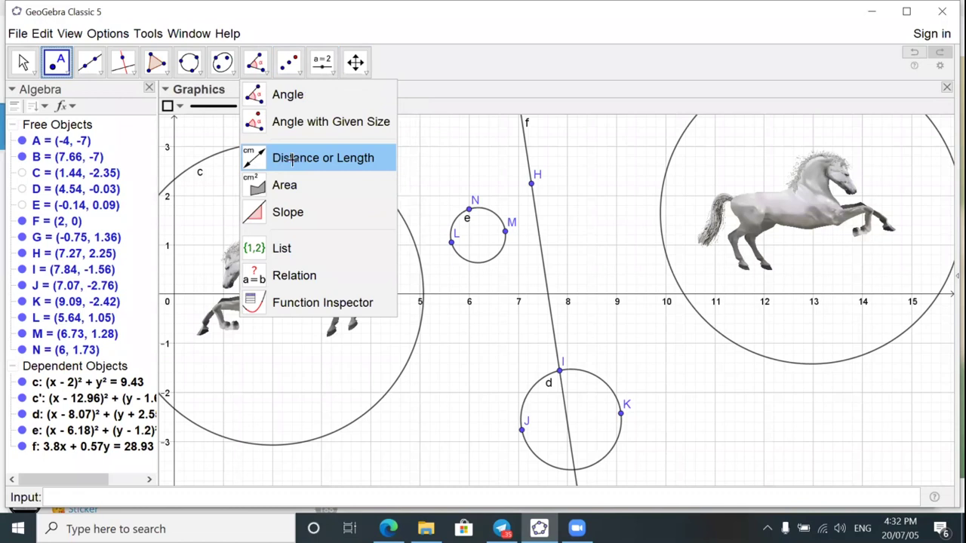
pyautogui.click(259, 69)
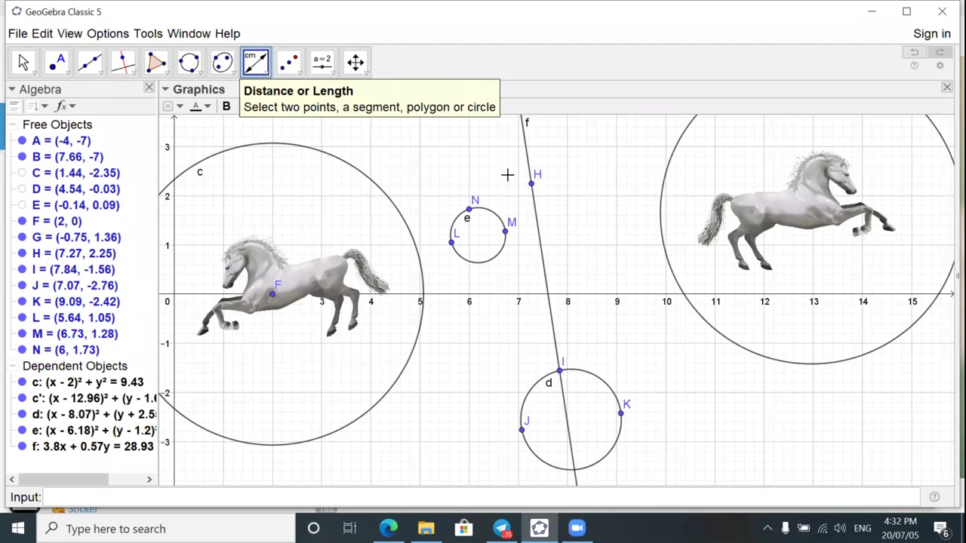
pyautogui.click(532, 184)
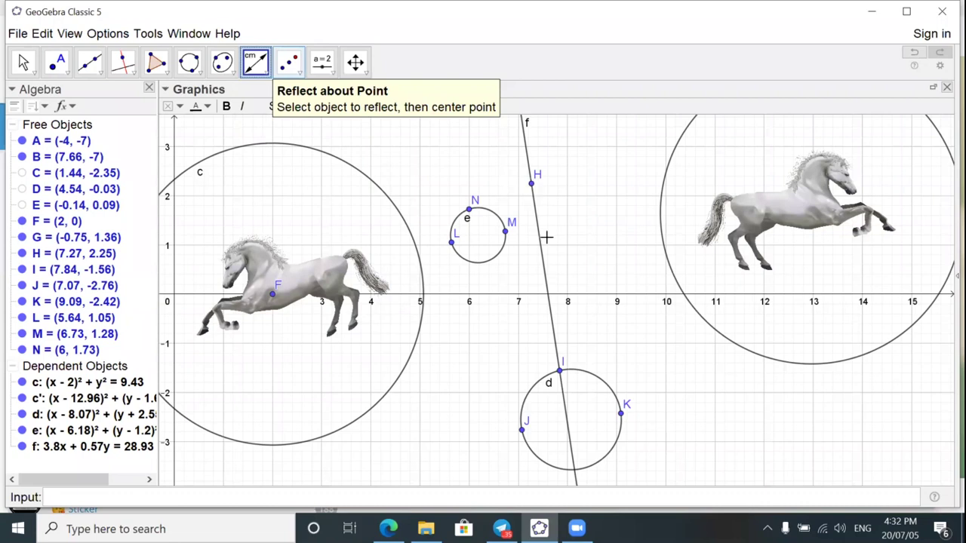
pyautogui.click(559, 373)
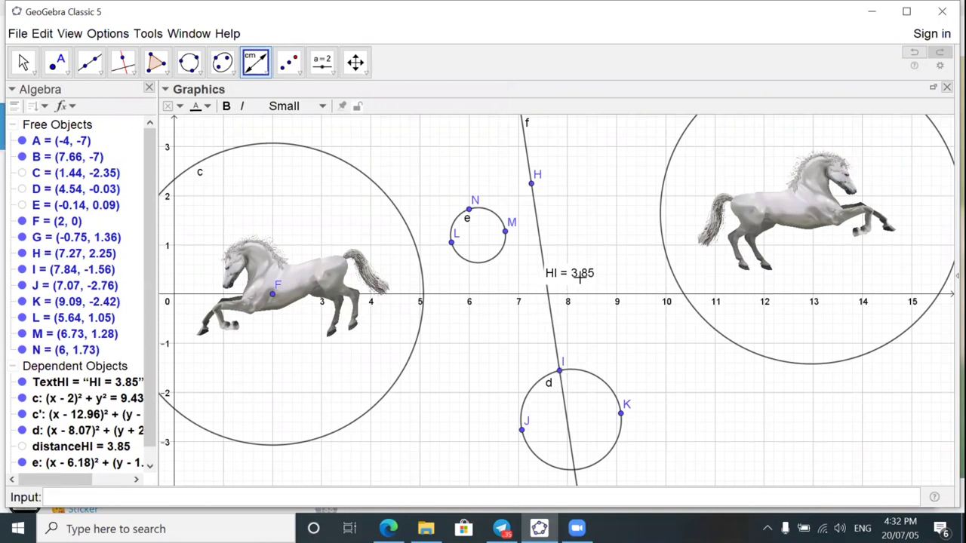
pyautogui.click(386, 193)
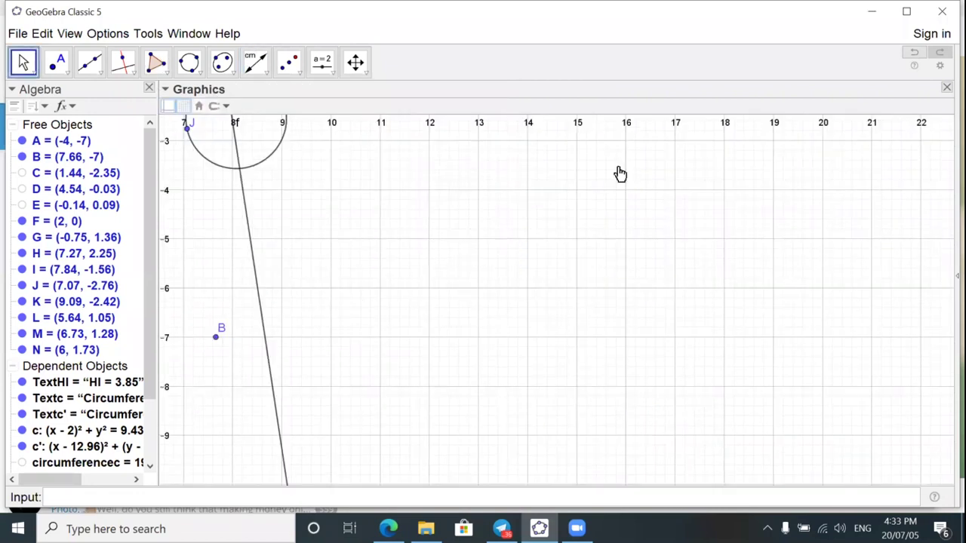
# - Draw a quadrilateral with vertices at about (13.63, -6.22), (18.29, -9.35), (19.83, -6.19) and (16.33, -3.8), and label its perimeter
pyautogui.click(486, 286)
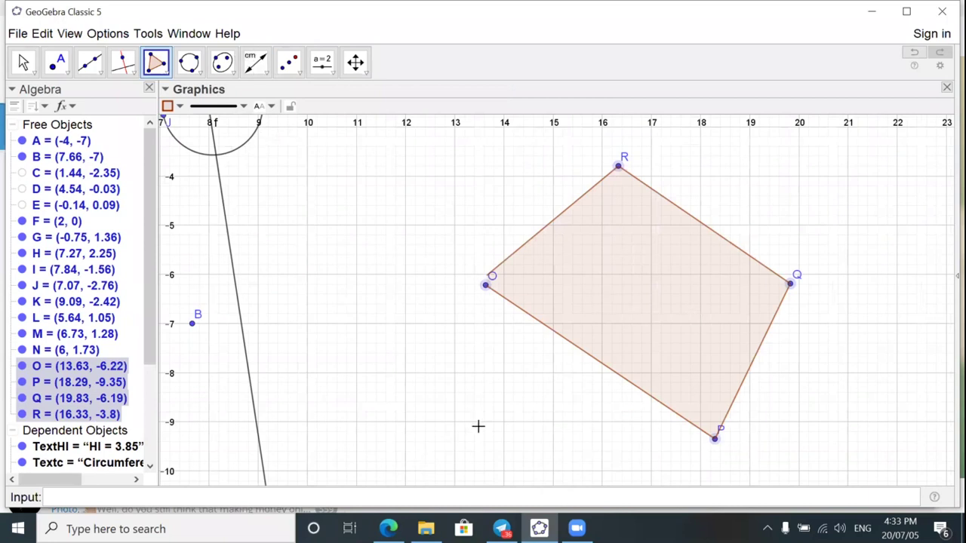
pyautogui.click(255, 62)
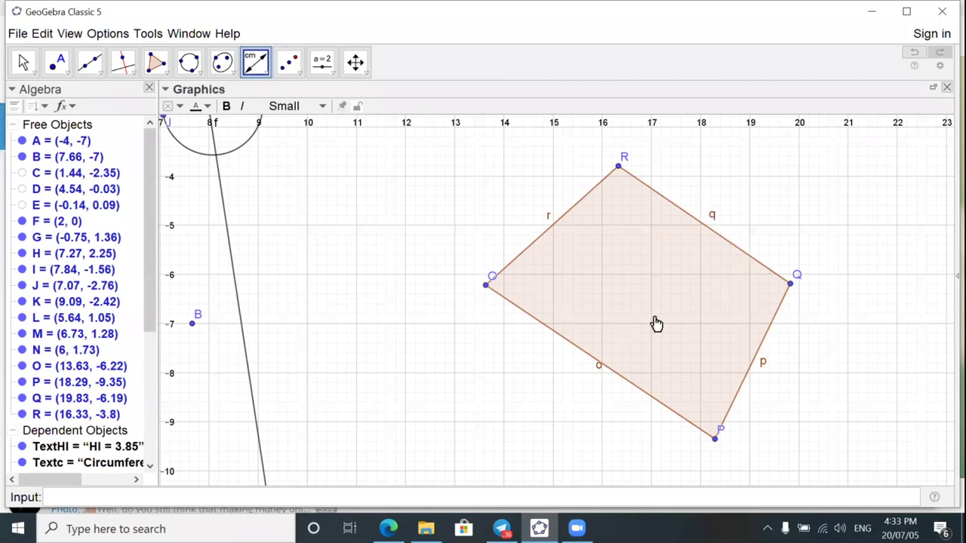
pyautogui.click(667, 276)
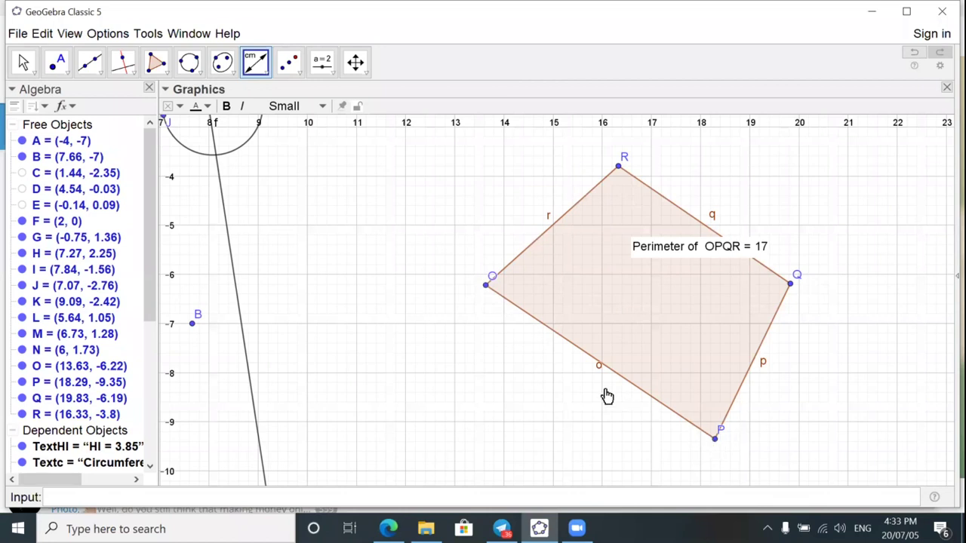
# - Move vertex O of the quadrilateral to about (13.68, -5.87)
pyautogui.press('Escape')
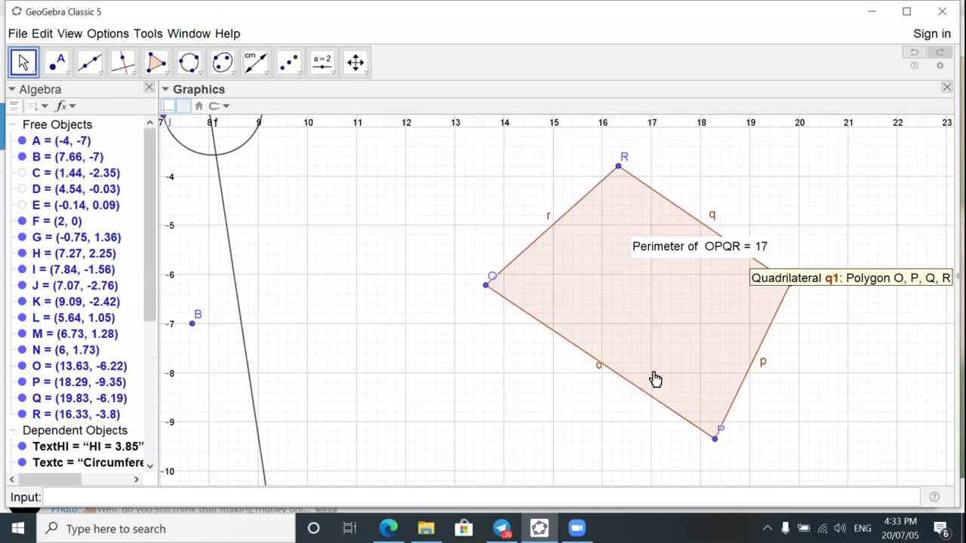
pyautogui.moveTo(485, 284); pyautogui.dragTo(487, 270)
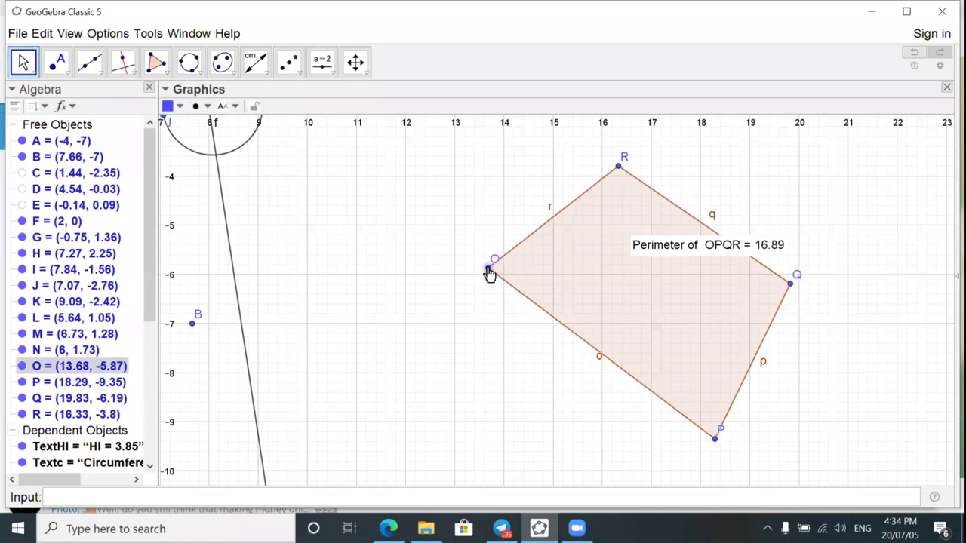